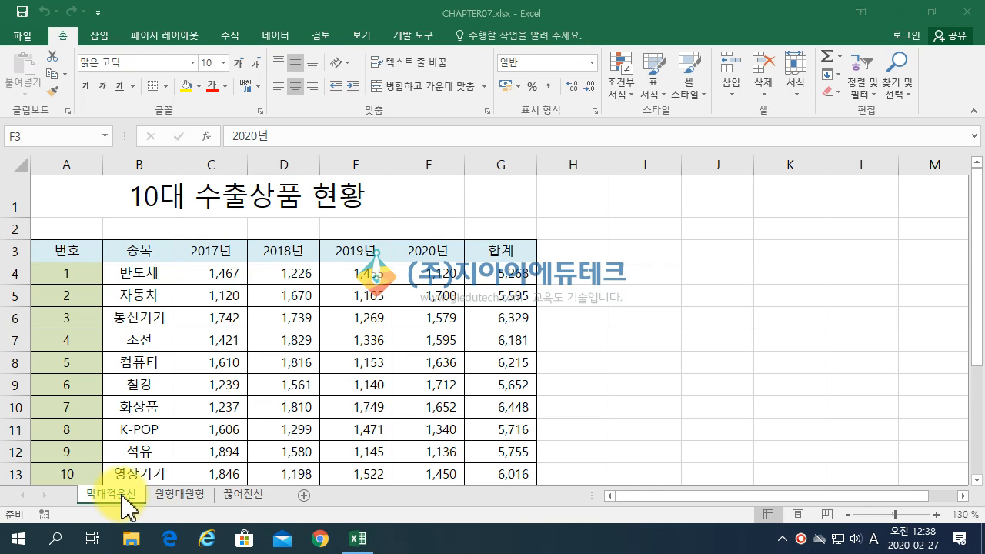
Insert a 2-D clustered column chart from the item and 2017년–2020년 data in B3:F6.
{"action": "left_click", "coordinate": [158, 274]}
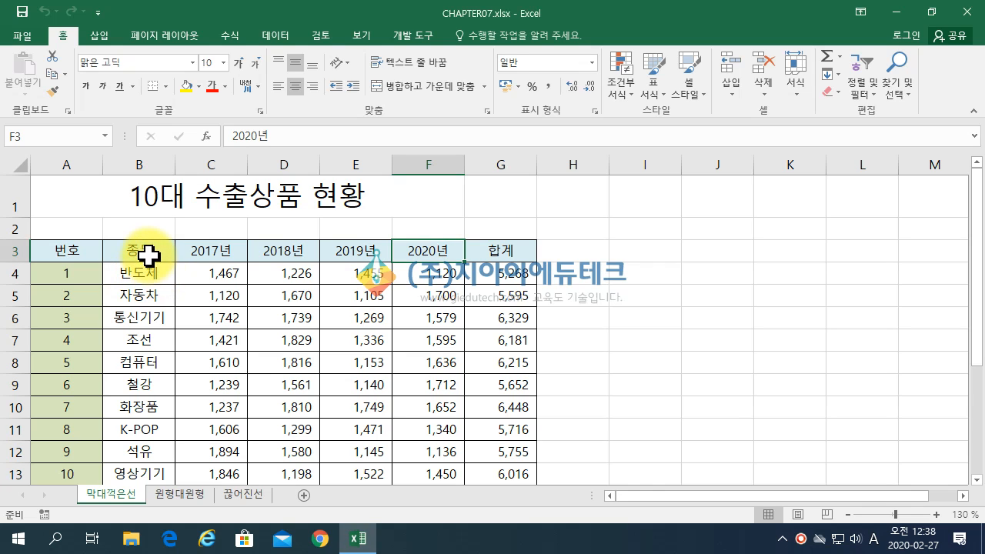
{"action": "left_click_drag", "start_coordinate": [150, 248], "coordinate": [167, 316]}
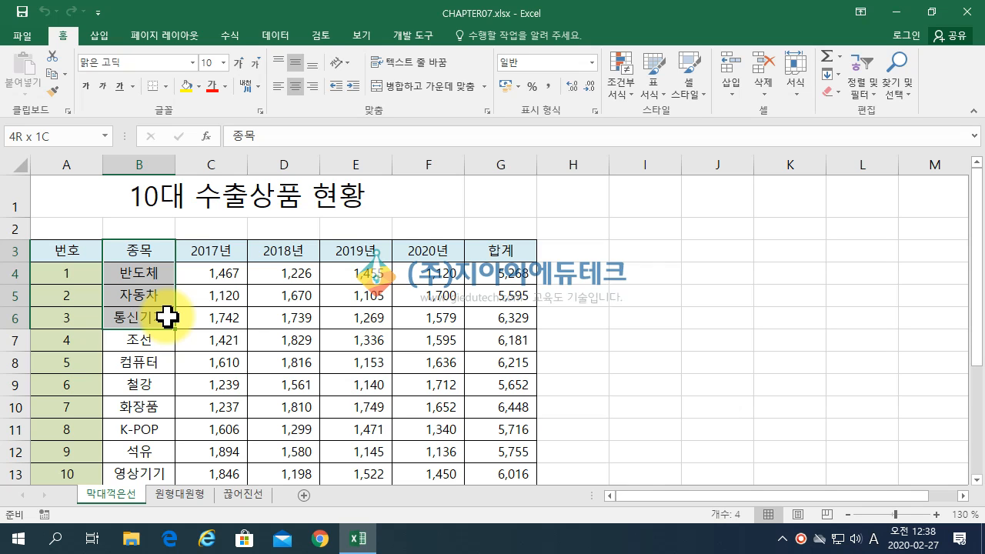
{"action": "left_click_drag", "start_coordinate": [167, 316], "coordinate": [416, 318]}
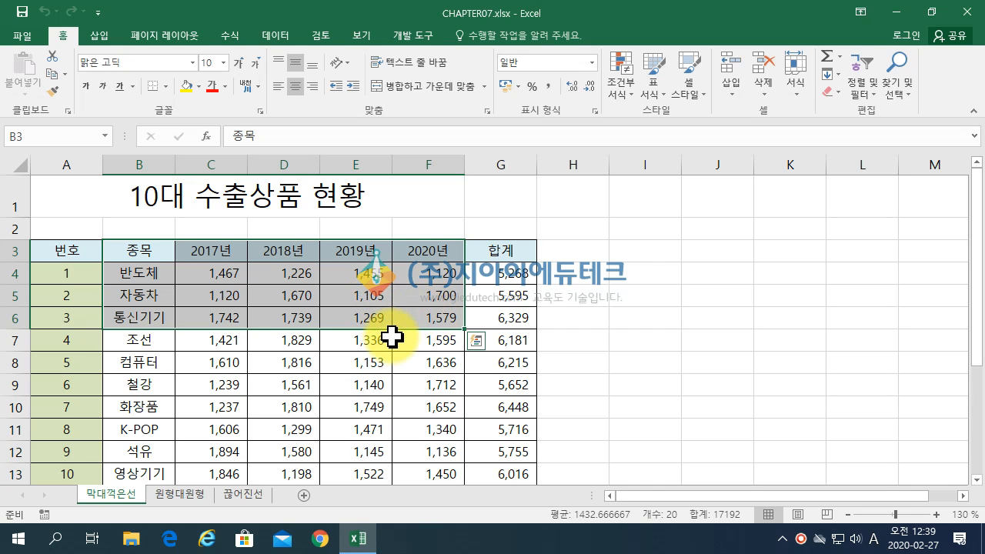
{"action": "left_click", "coordinate": [103, 36]}
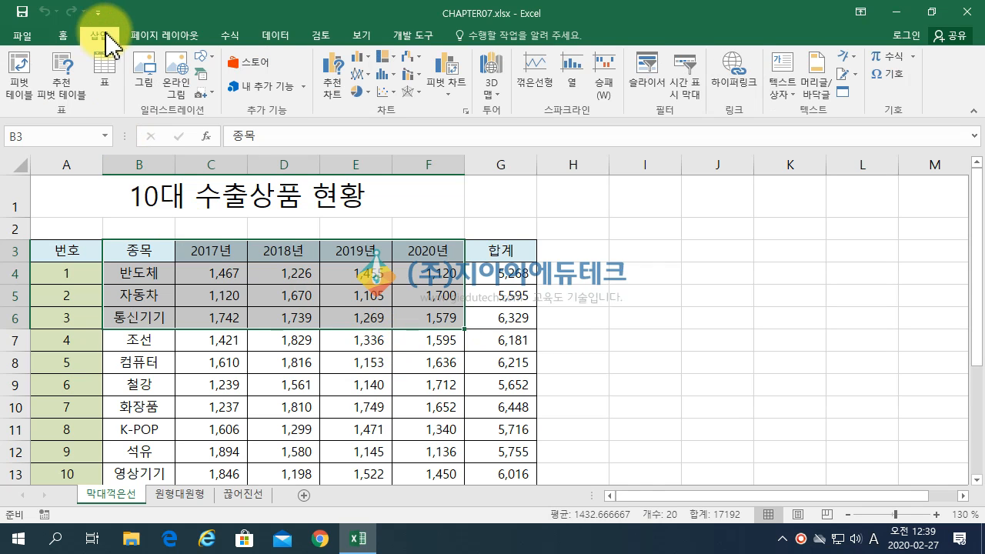
{"action": "left_click", "coordinate": [365, 62]}
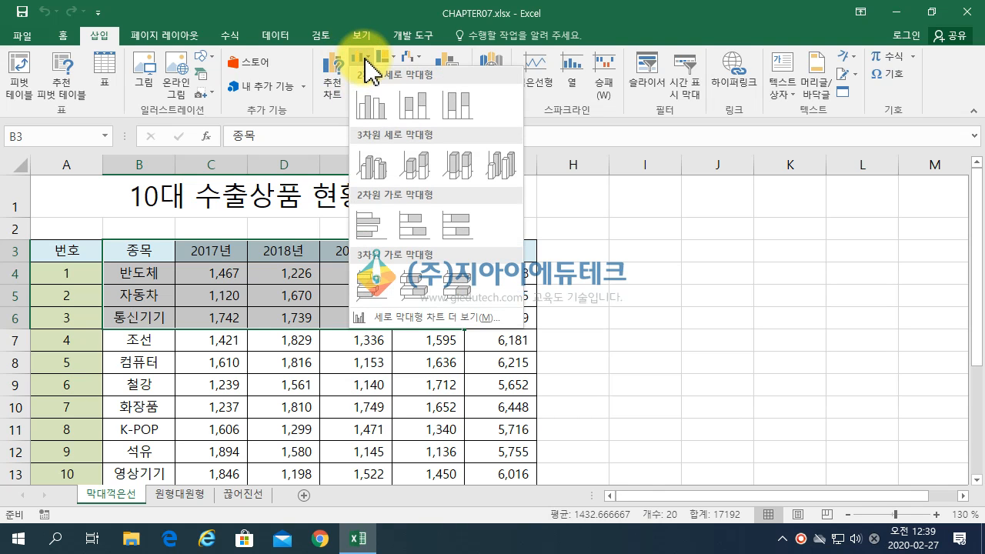
{"action": "left_click", "coordinate": [372, 117]}
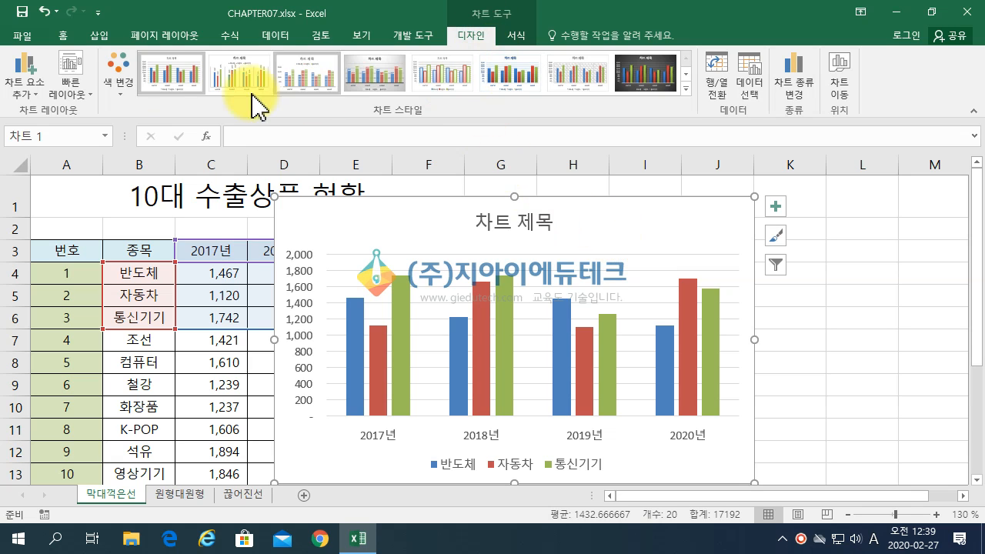
Try the quick layout with data labels, and apply the one with the chart title above and the legend beside the plot.
{"action": "left_click", "coordinate": [84, 98]}
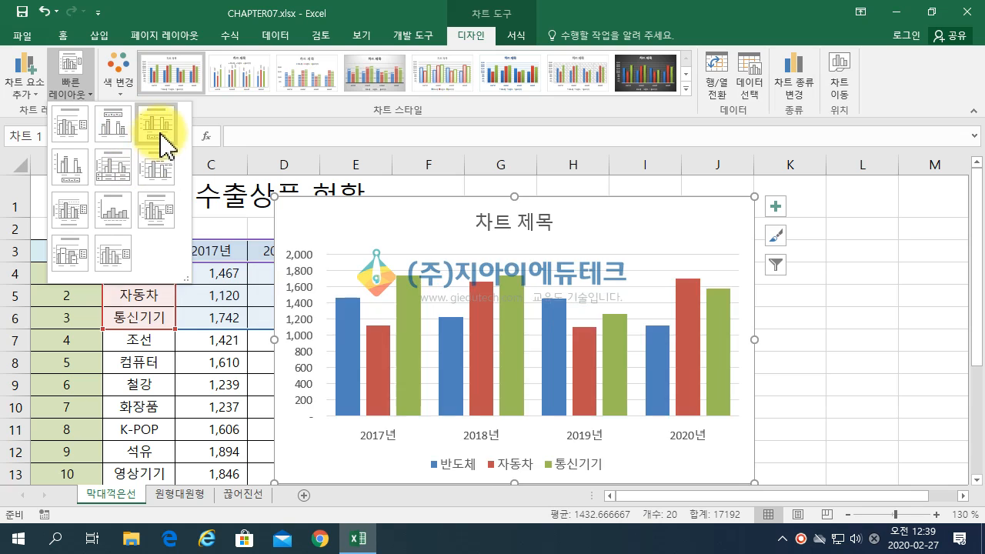
{"action": "left_click", "coordinate": [115, 133]}
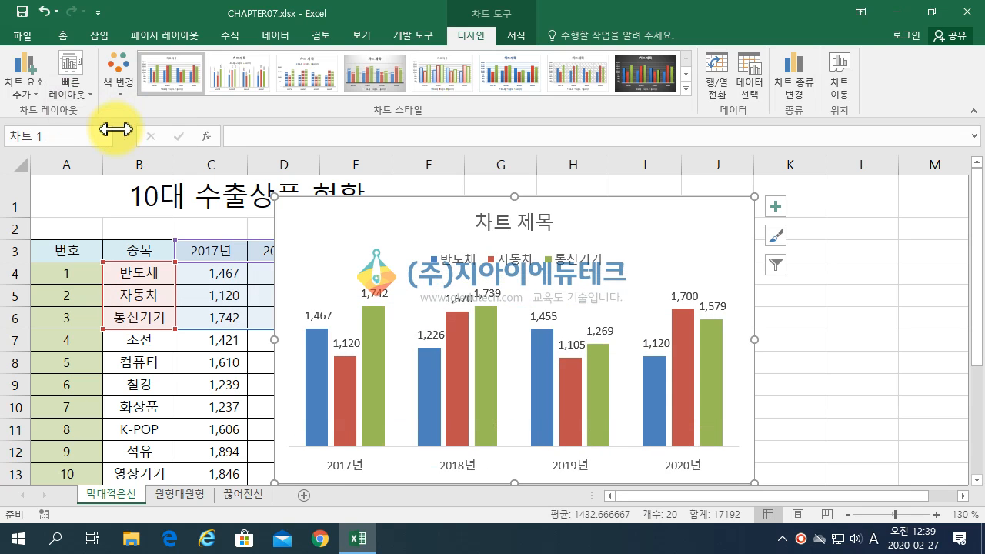
{"action": "left_click", "coordinate": [74, 88]}
{"action": "left_click", "coordinate": [76, 134]}
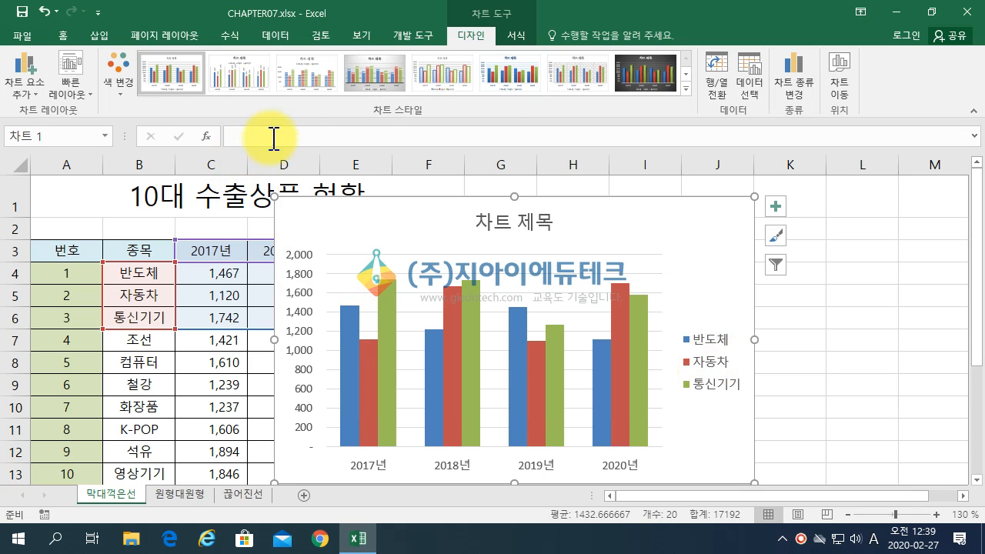
{"action": "left_click", "coordinate": [528, 45]}
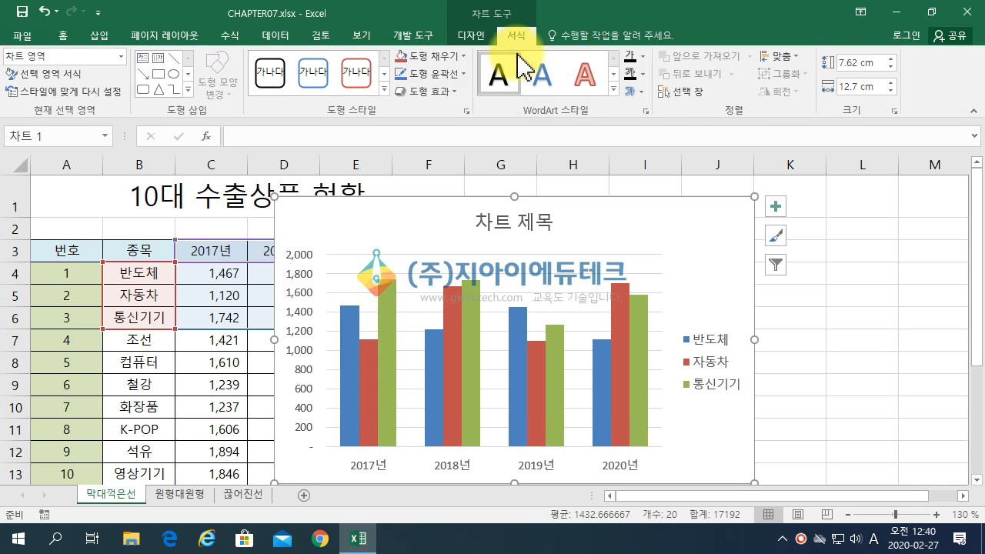
{"action": "left_click", "coordinate": [482, 37]}
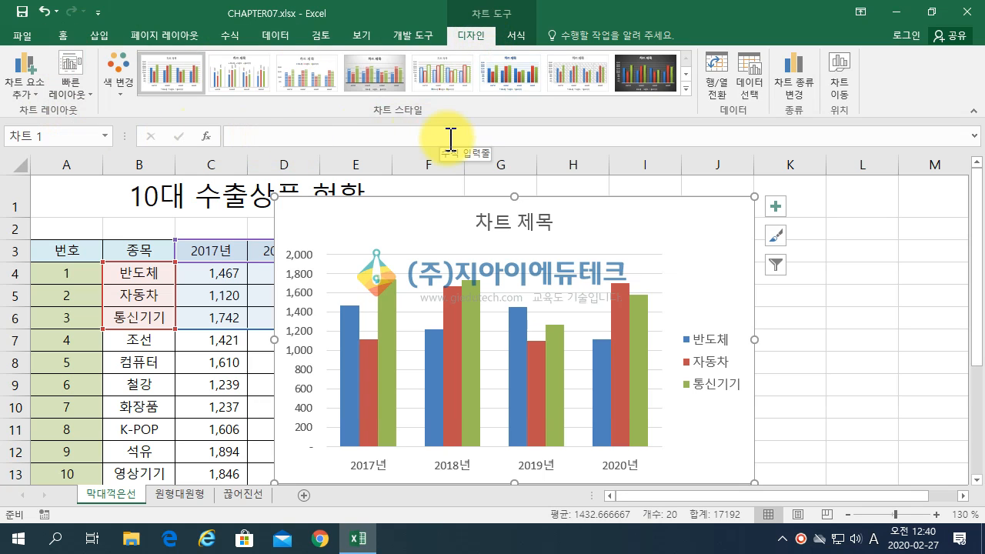
{"action": "left_click", "coordinate": [99, 107]}
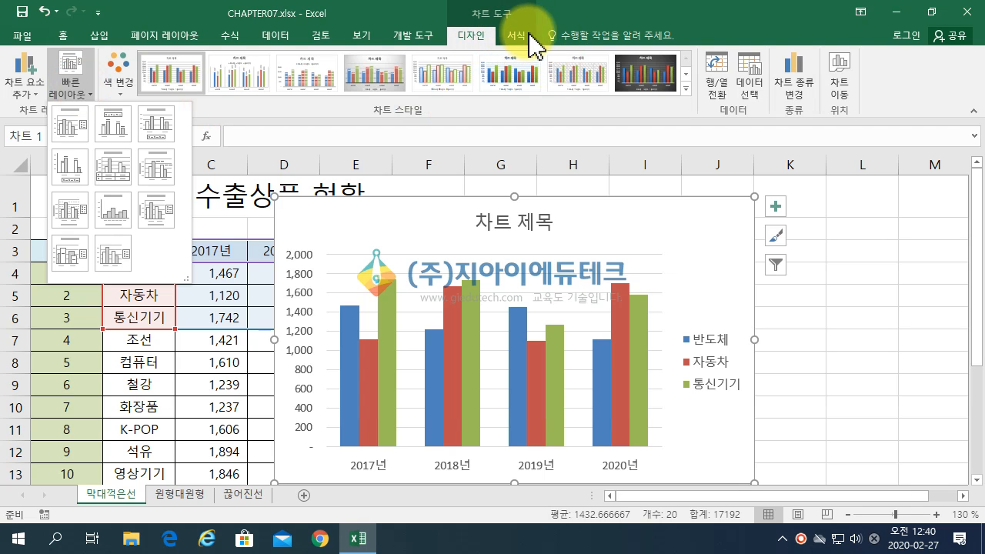
{"action": "left_click", "coordinate": [758, 45]}
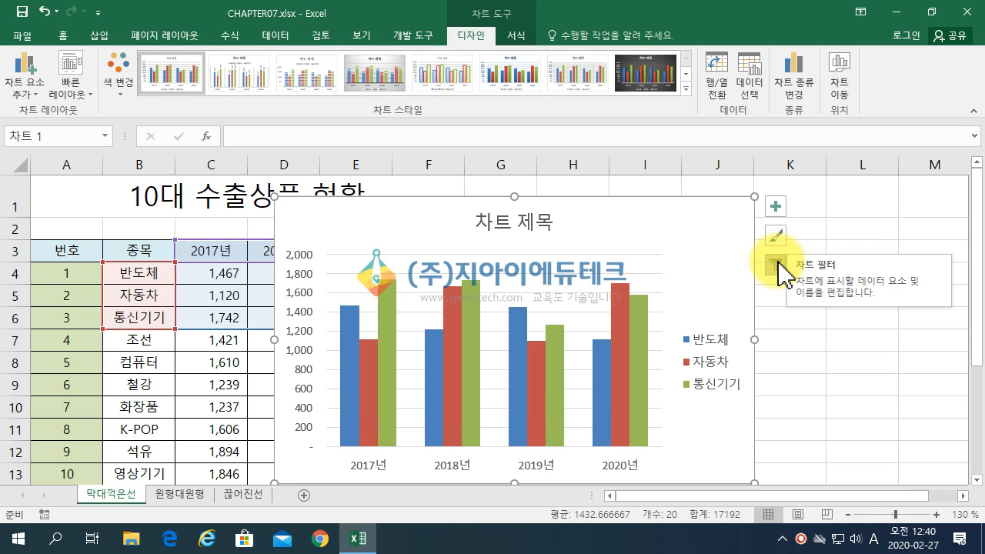
Toggle the chart's legend (범례) off and on, and place it above the plot with the 위쪽 option.
{"action": "left_click", "coordinate": [780, 211]}
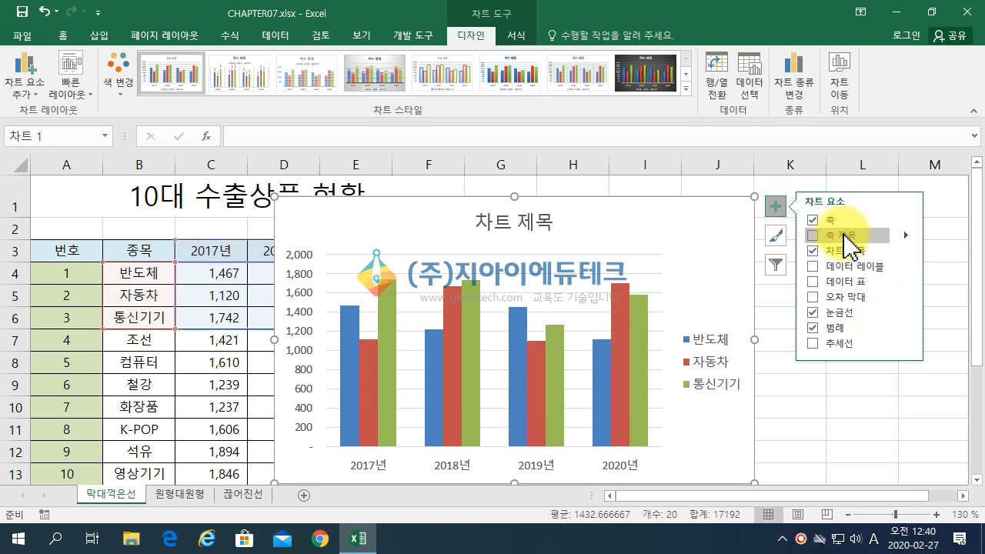
{"action": "left_click", "coordinate": [816, 328]}
{"action": "left_click", "coordinate": [816, 327]}
{"action": "left_click", "coordinate": [816, 330]}
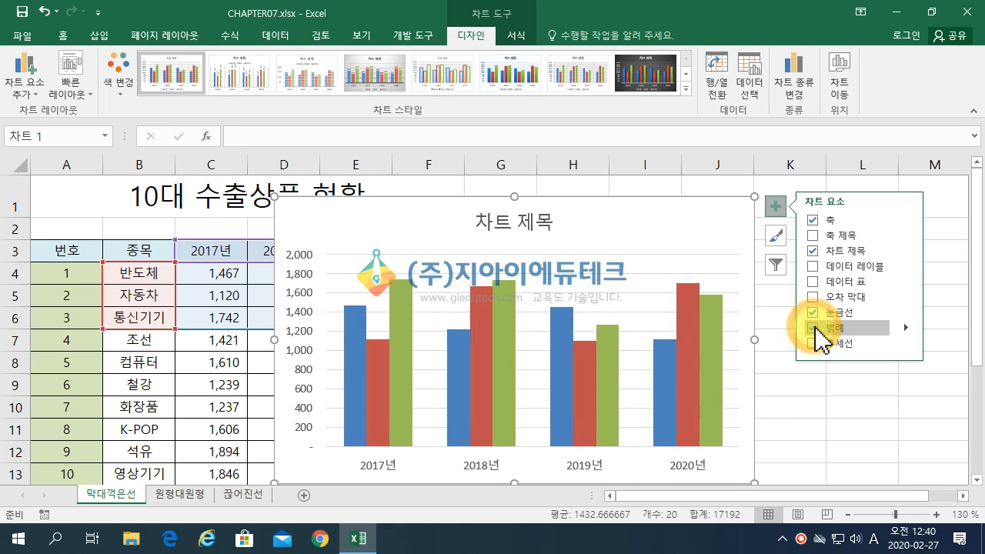
{"action": "left_click", "coordinate": [818, 329]}
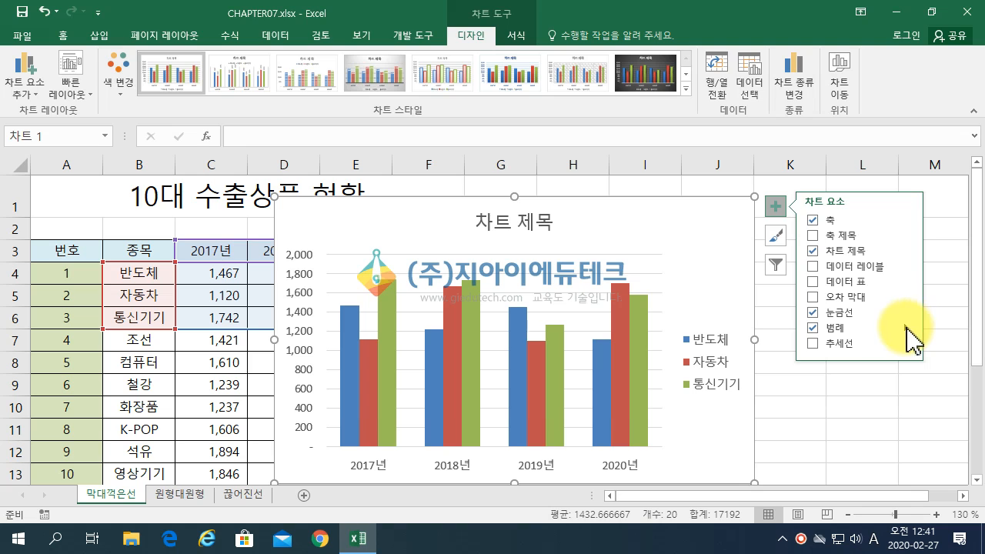
{"action": "left_click", "coordinate": [909, 331]}
{"action": "left_click", "coordinate": [782, 347]}
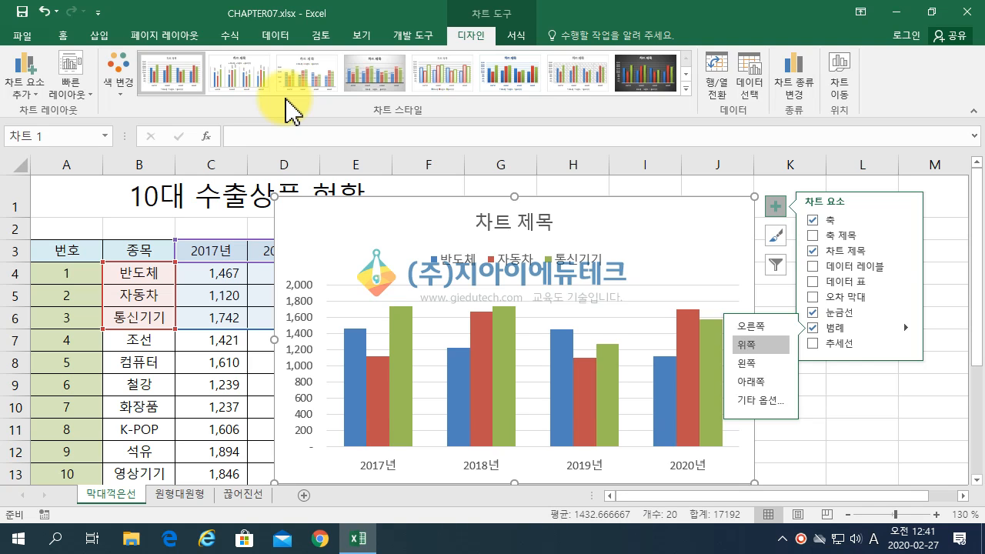
Hide the chart's primary horizontal (기본 가로) and primary vertical (기본 세로) axes one at a time and show each again.
{"action": "left_click", "coordinate": [302, 300]}
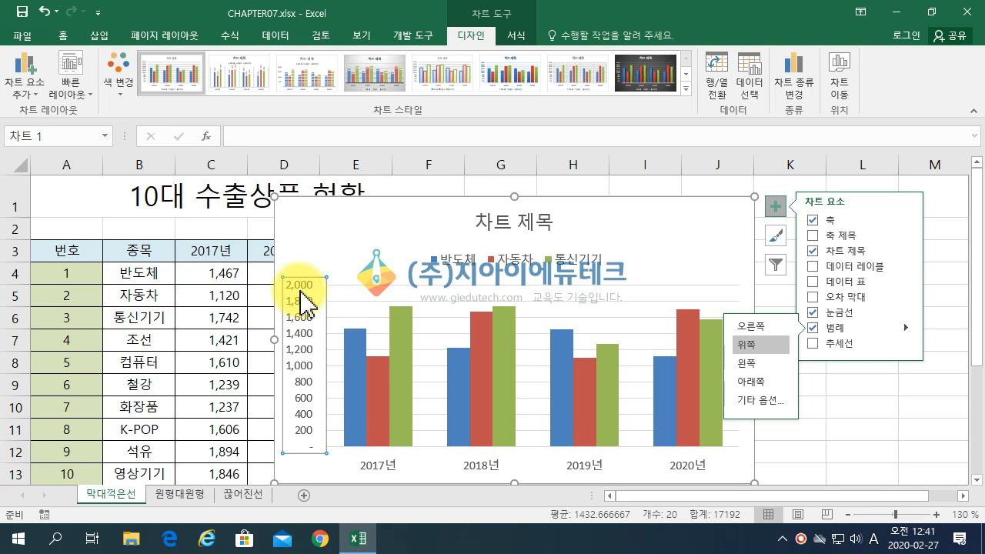
{"action": "left_click", "coordinate": [776, 207]}
{"action": "left_click", "coordinate": [784, 209]}
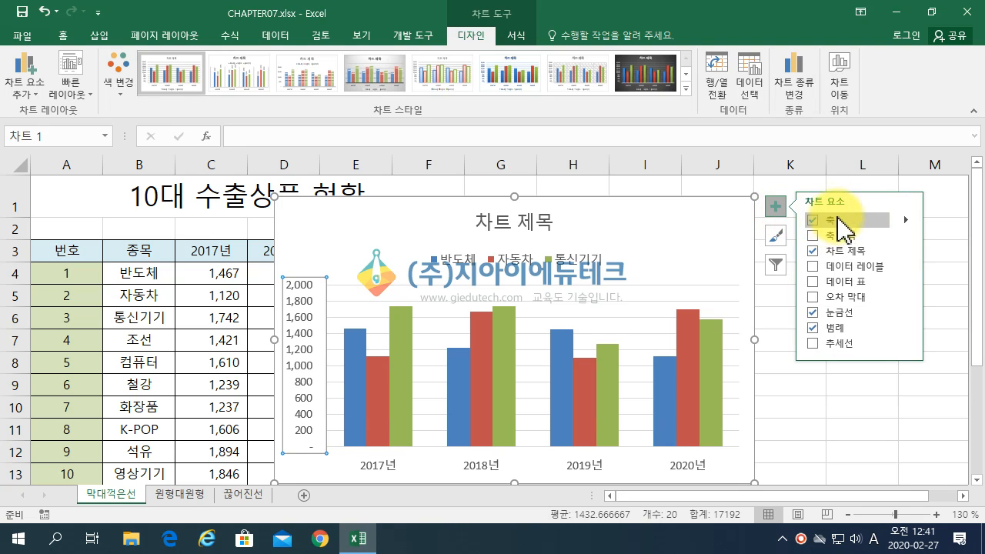
{"action": "left_click", "coordinate": [907, 221]}
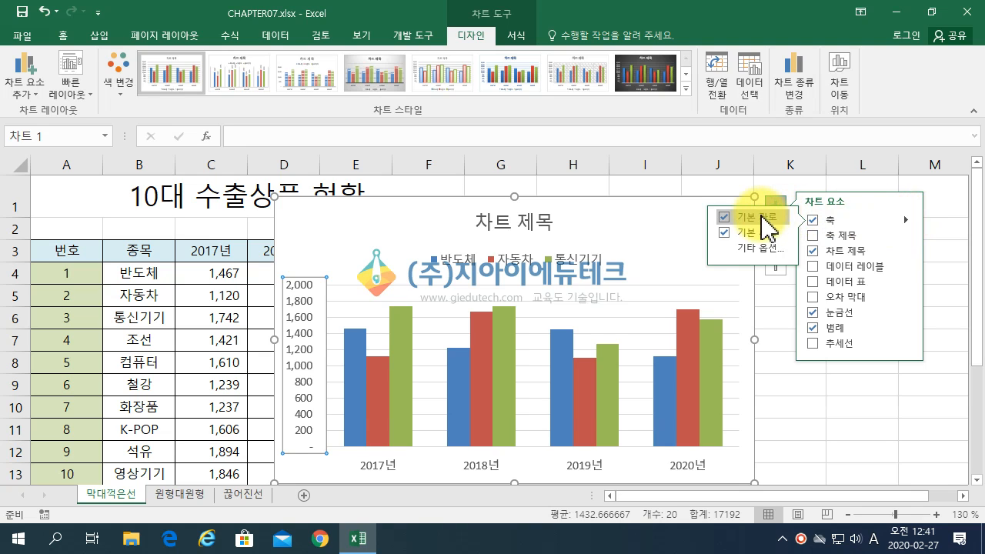
{"action": "left_click", "coordinate": [726, 219]}
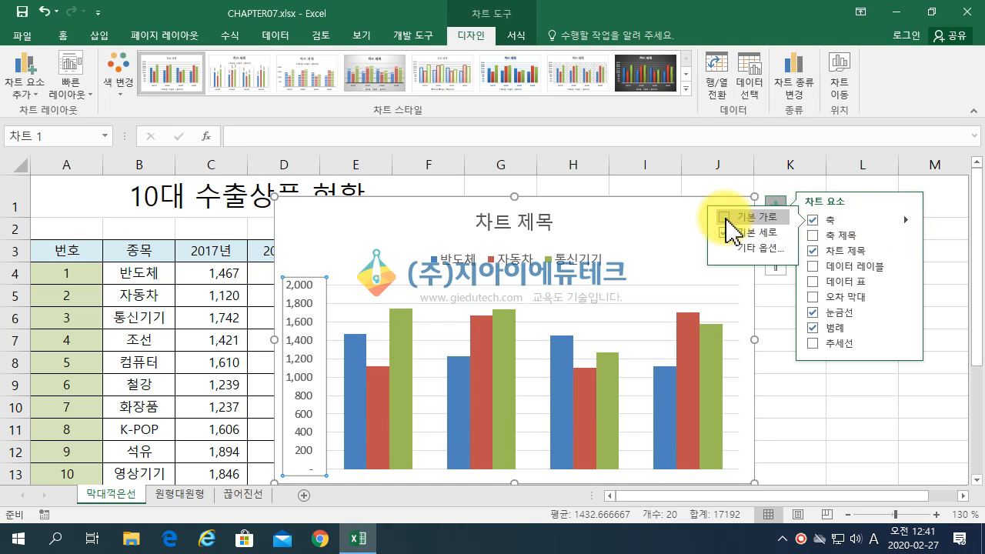
{"action": "left_click", "coordinate": [727, 218]}
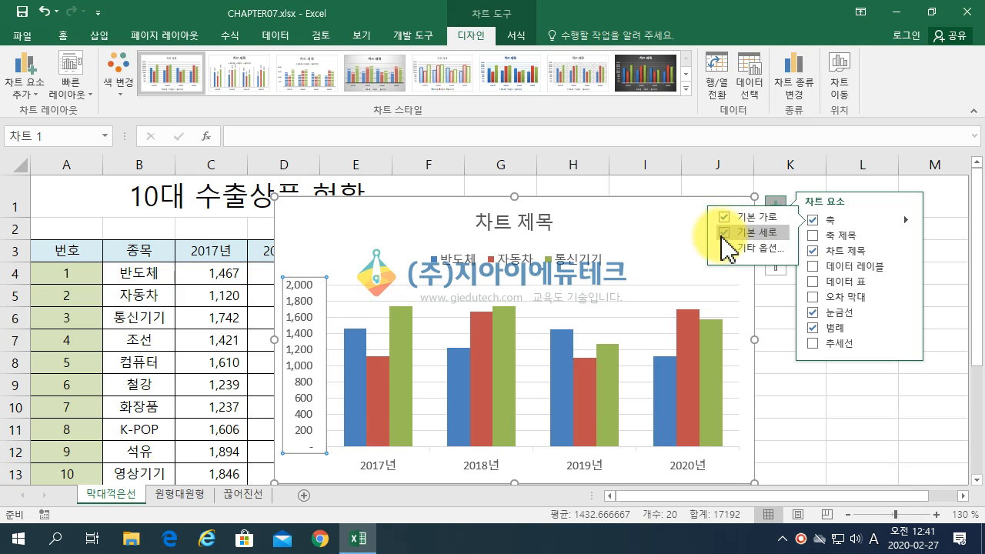
{"action": "left_click", "coordinate": [730, 233]}
{"action": "left_click", "coordinate": [729, 234]}
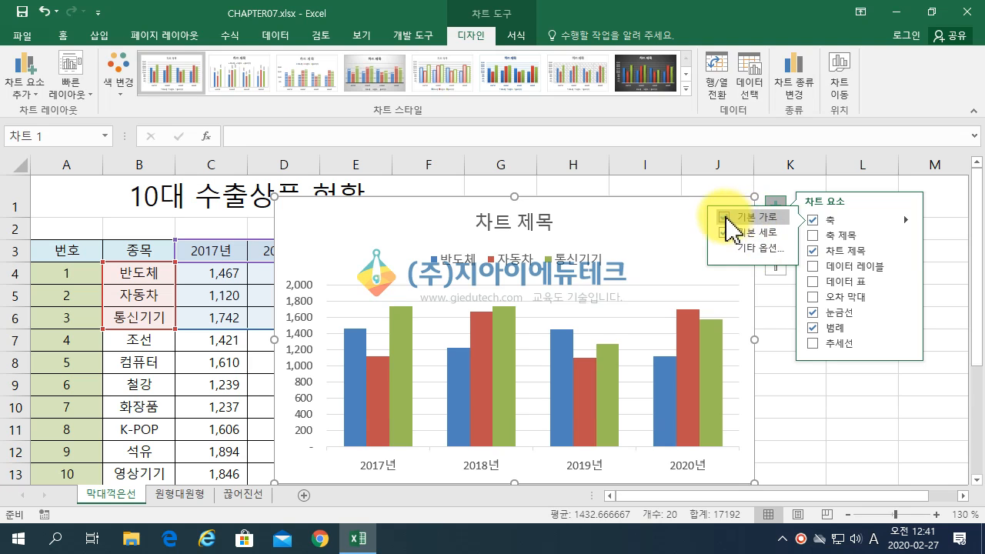
Set the major unit (주 단위) of the chart's vertical value axis to 500.
{"action": "left_click", "coordinate": [768, 251]}
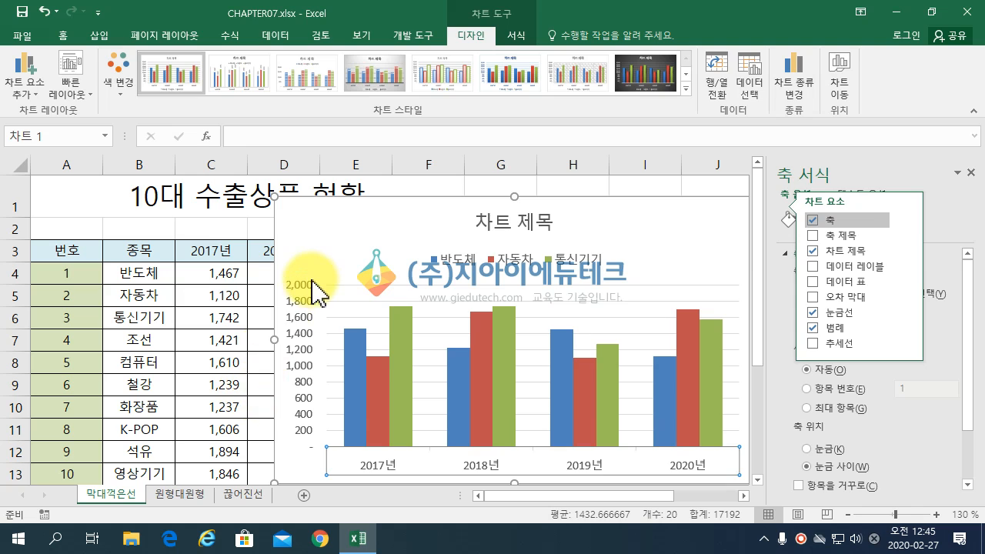
{"action": "left_click", "coordinate": [312, 292]}
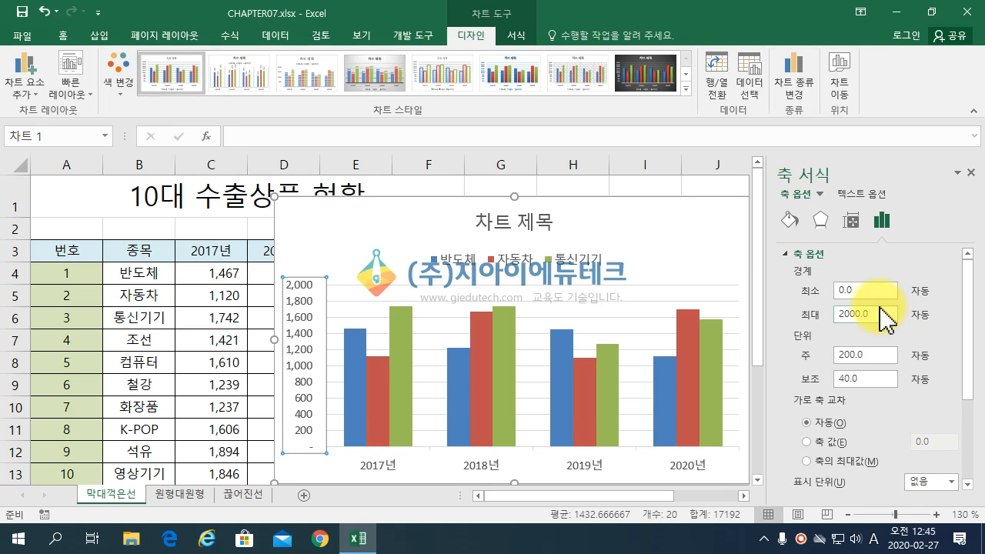
{"action": "left_click", "coordinate": [876, 355]}
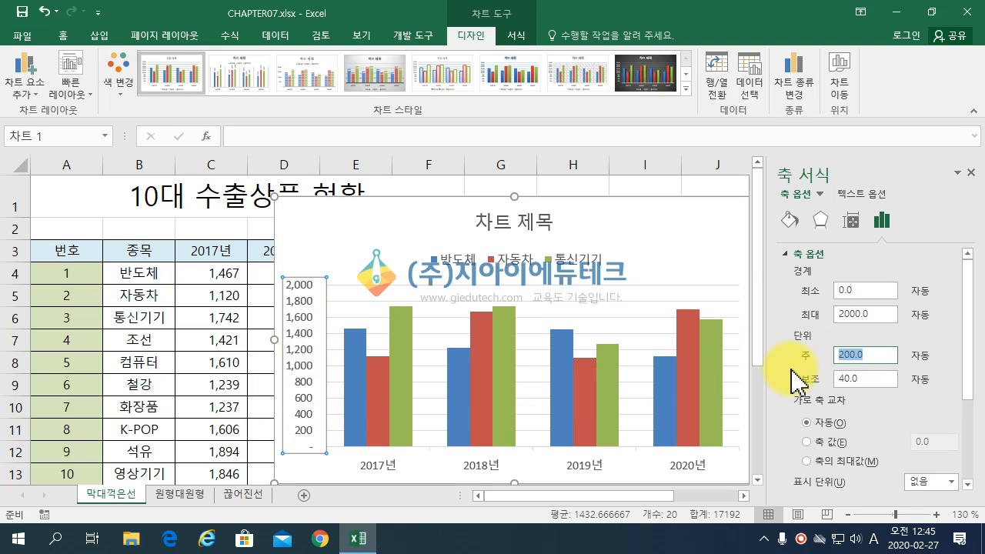
{"action": "type", "text": "500"}
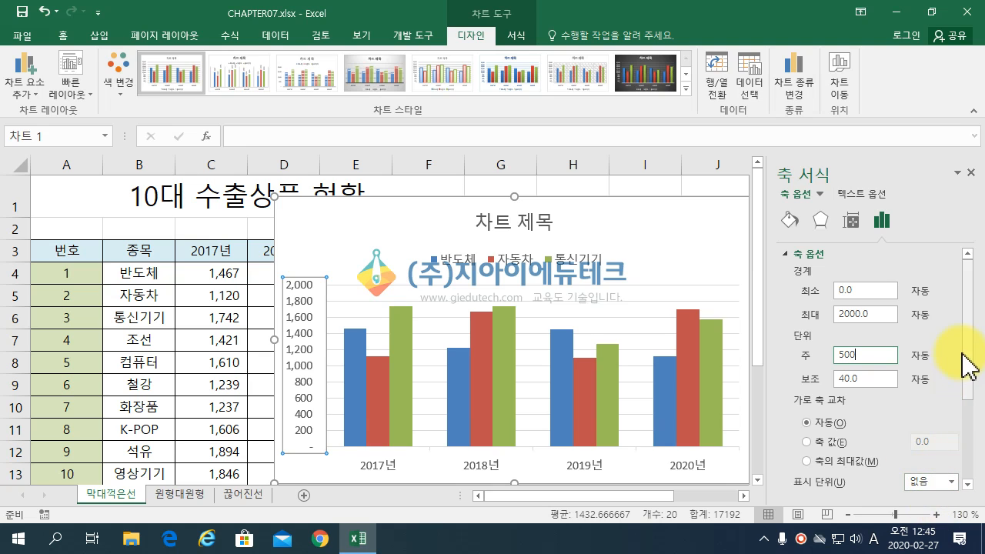
{"action": "left_click", "coordinate": [922, 315]}
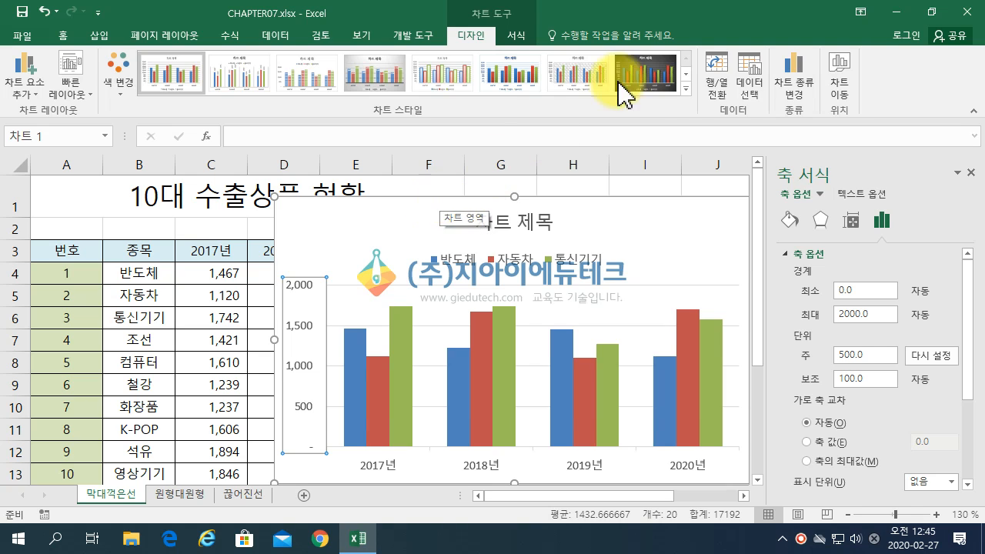
Remove the 통신기기 series from the chart's data source and close the axis formatting options.
{"action": "left_click", "coordinate": [746, 97]}
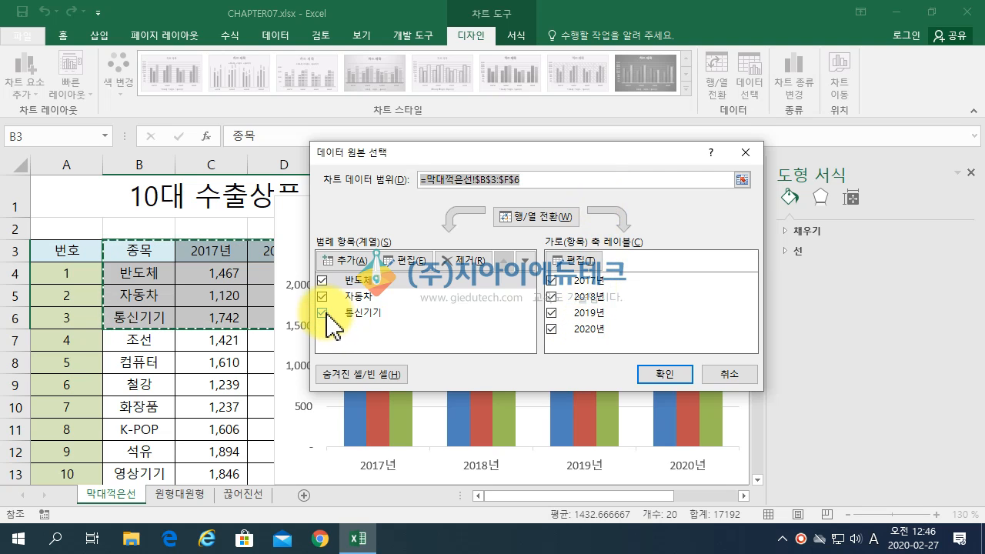
{"action": "left_click", "coordinate": [358, 313]}
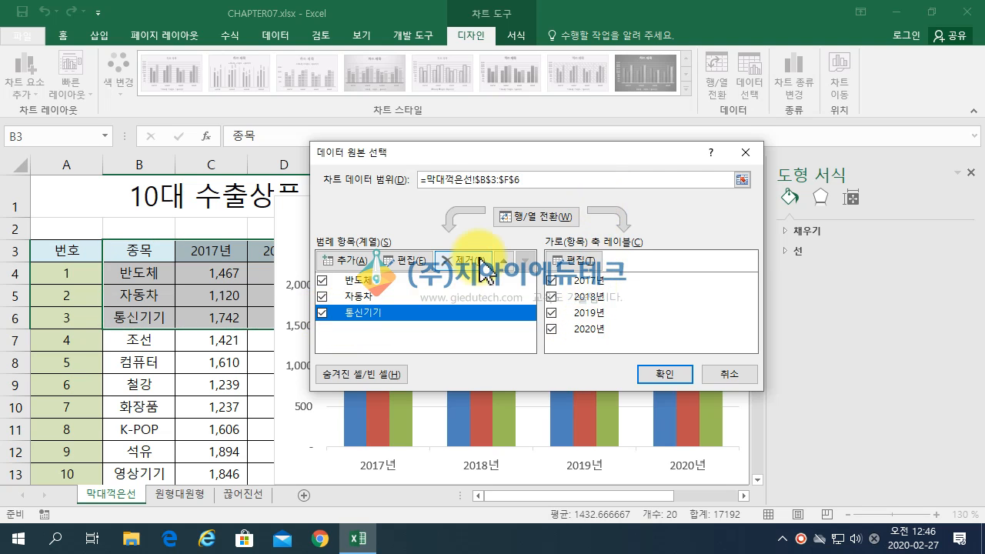
{"action": "left_click", "coordinate": [478, 266]}
{"action": "left_click", "coordinate": [659, 375]}
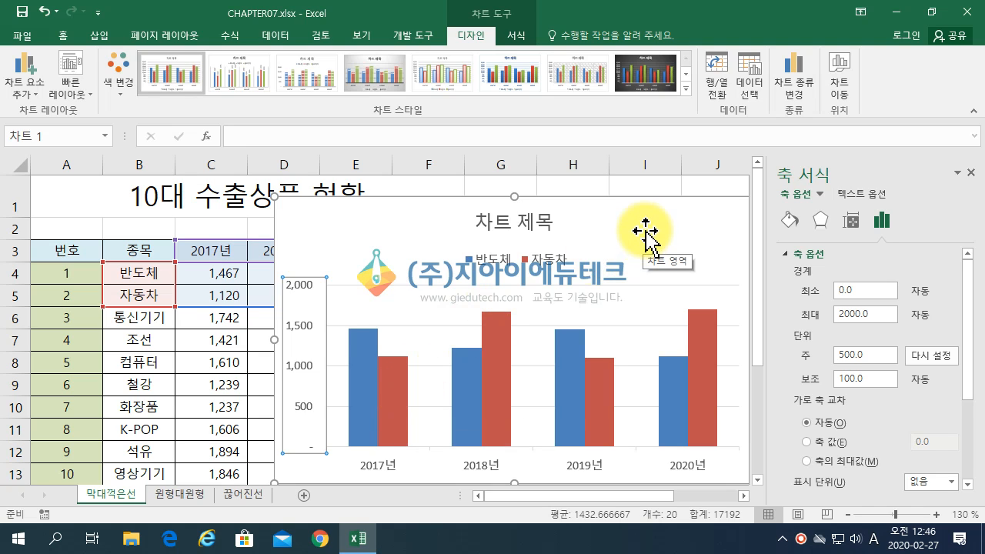
{"action": "left_click", "coordinate": [970, 172]}
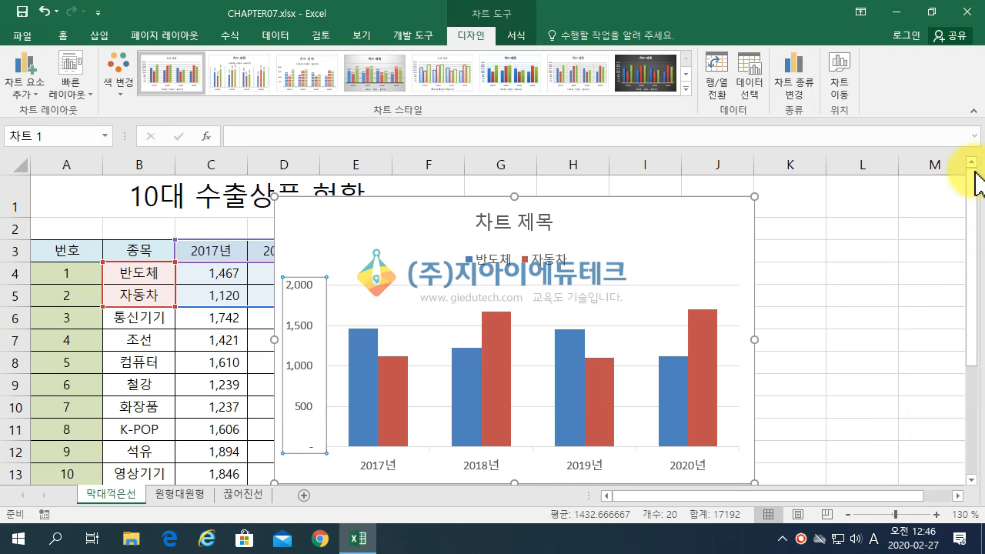
Add a second 반도체 series to the chart's data source, named from cell B4 with values from C4:F4.
{"action": "right_click", "coordinate": [661, 222]}
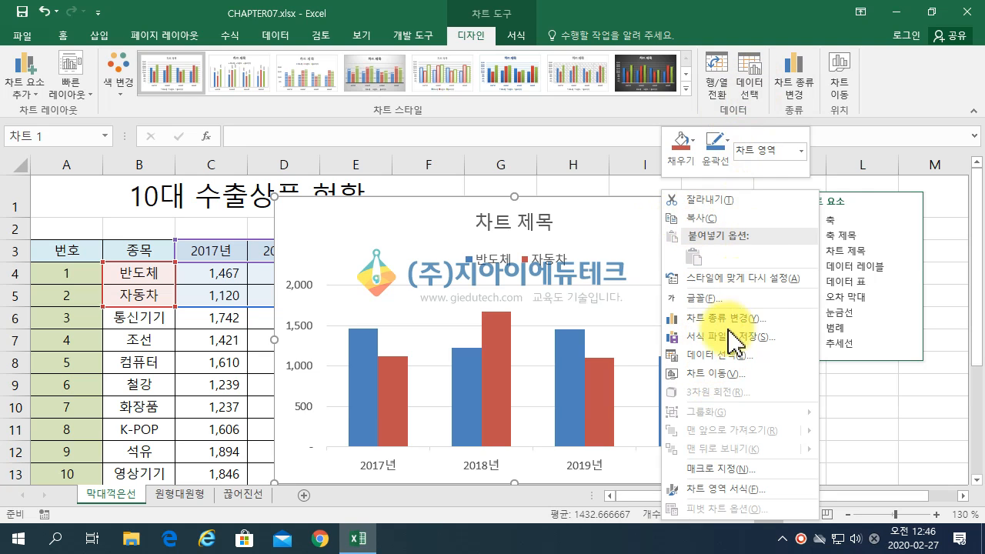
{"action": "left_click", "coordinate": [720, 355]}
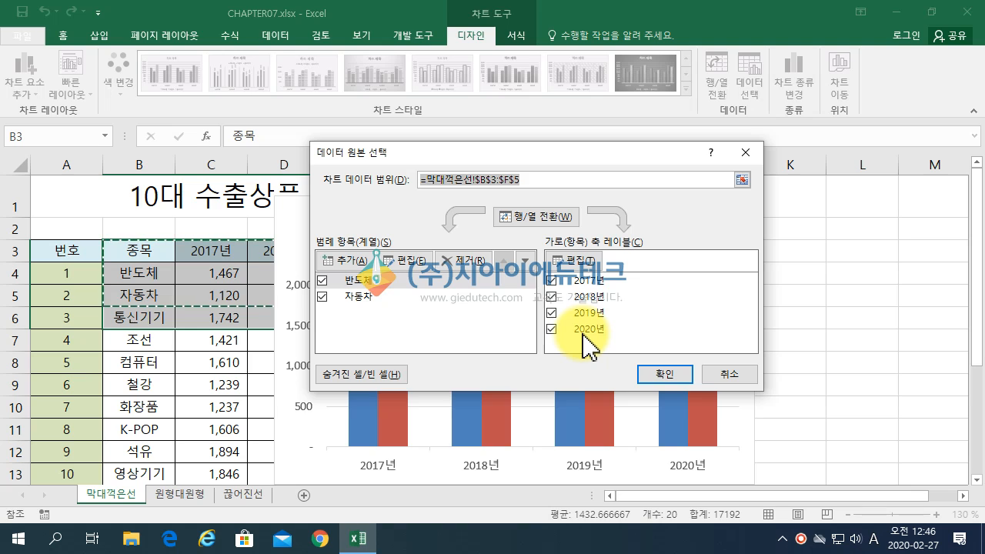
{"action": "left_click", "coordinate": [347, 262]}
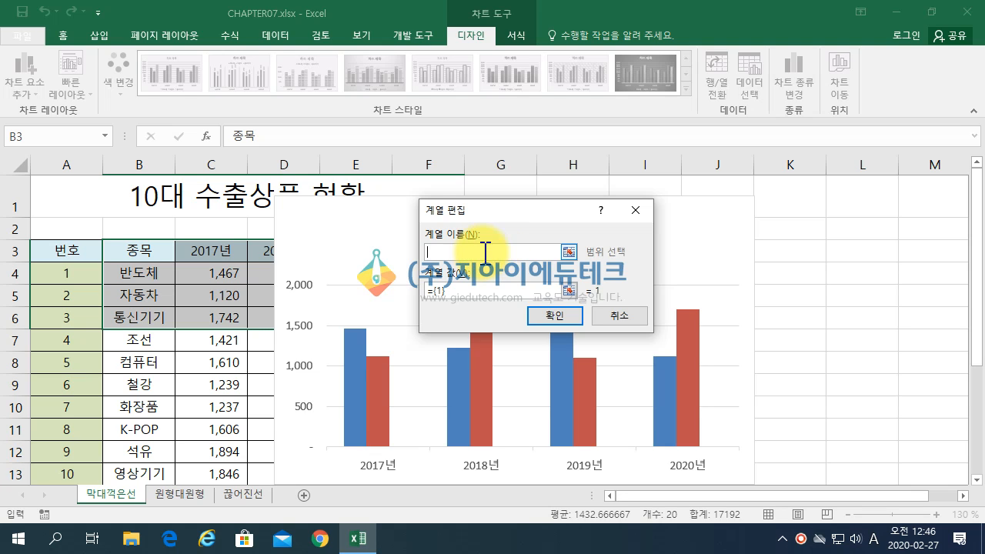
{"action": "left_click", "coordinate": [151, 273]}
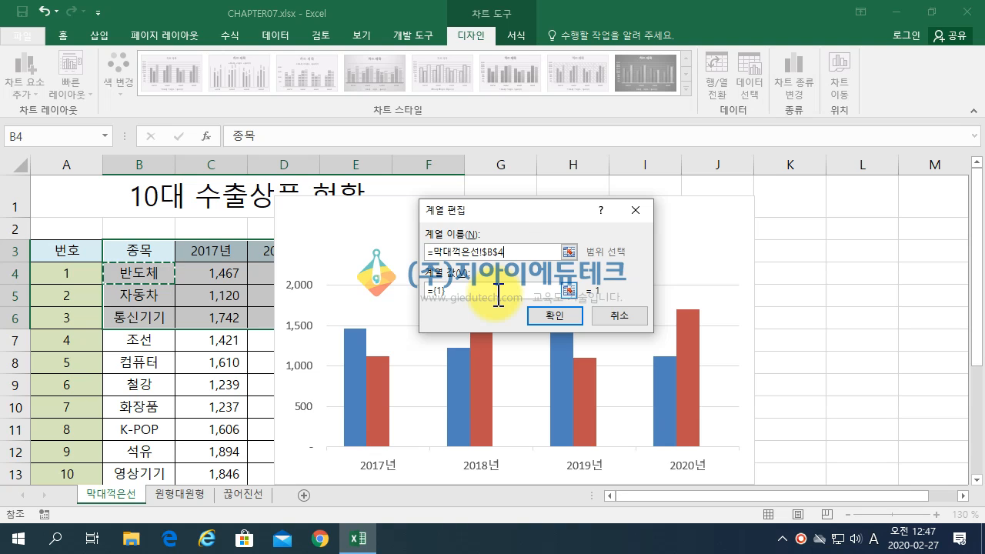
{"action": "left_click_drag", "start_coordinate": [486, 210], "coordinate": [724, 188]}
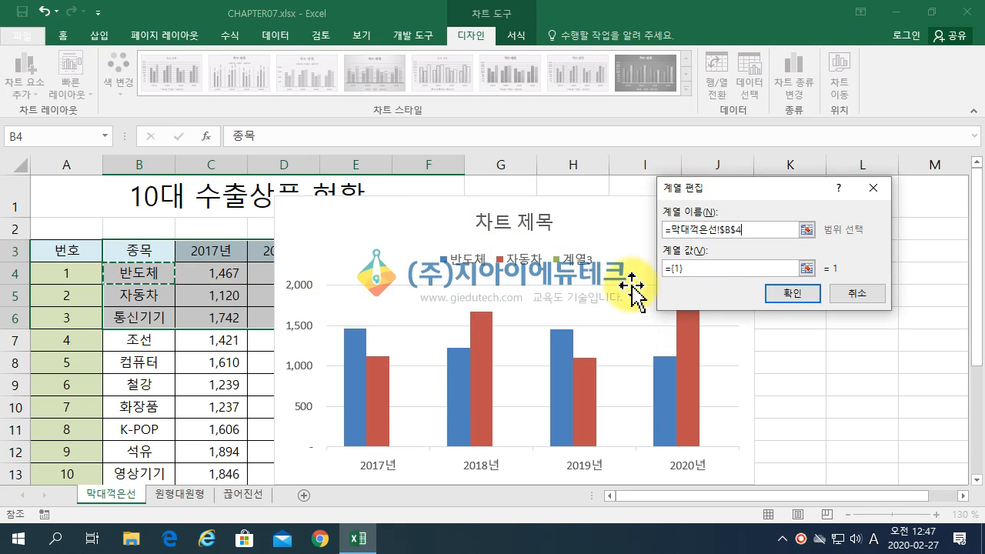
{"action": "left_click", "coordinate": [717, 269]}
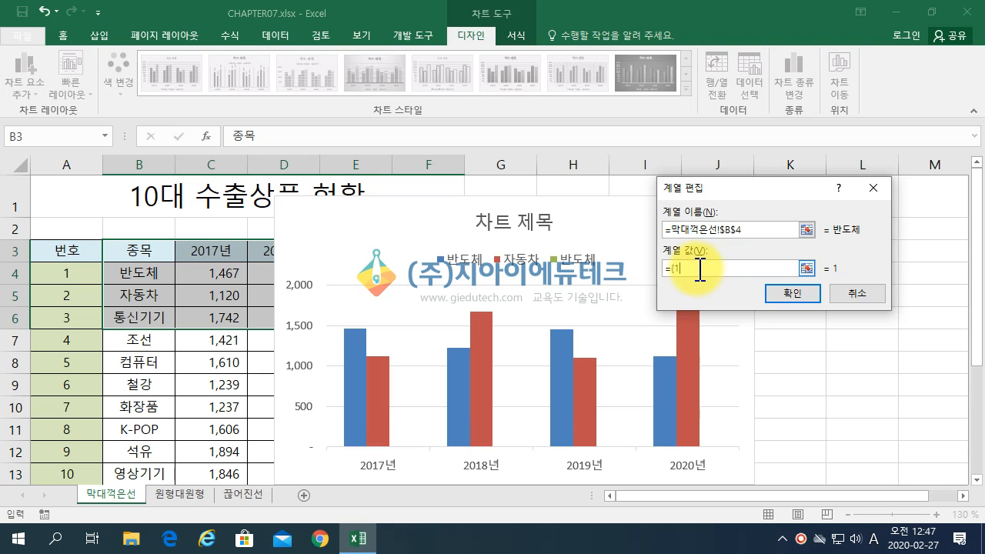
{"action": "left_click_drag", "start_coordinate": [206, 273], "coordinate": [433, 275]}
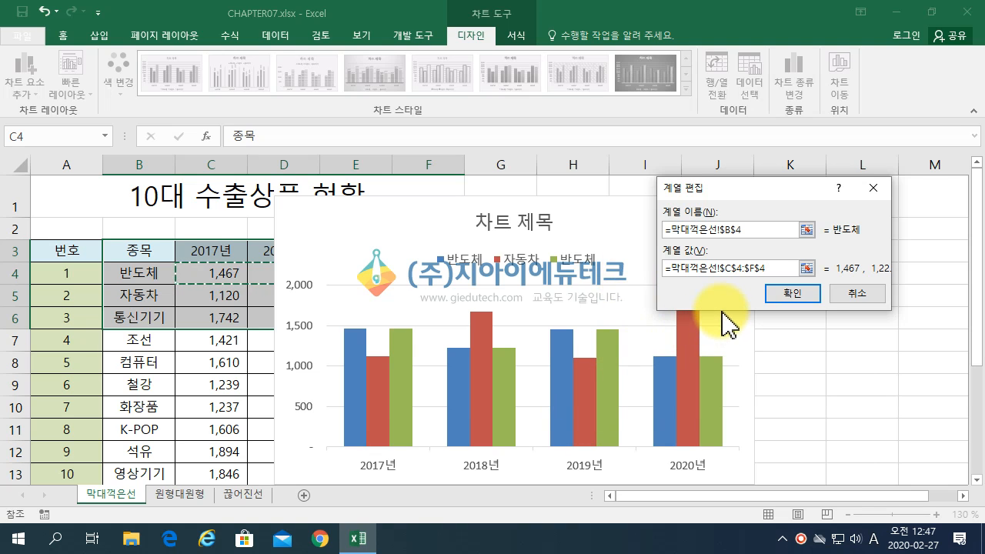
{"action": "left_click", "coordinate": [789, 294]}
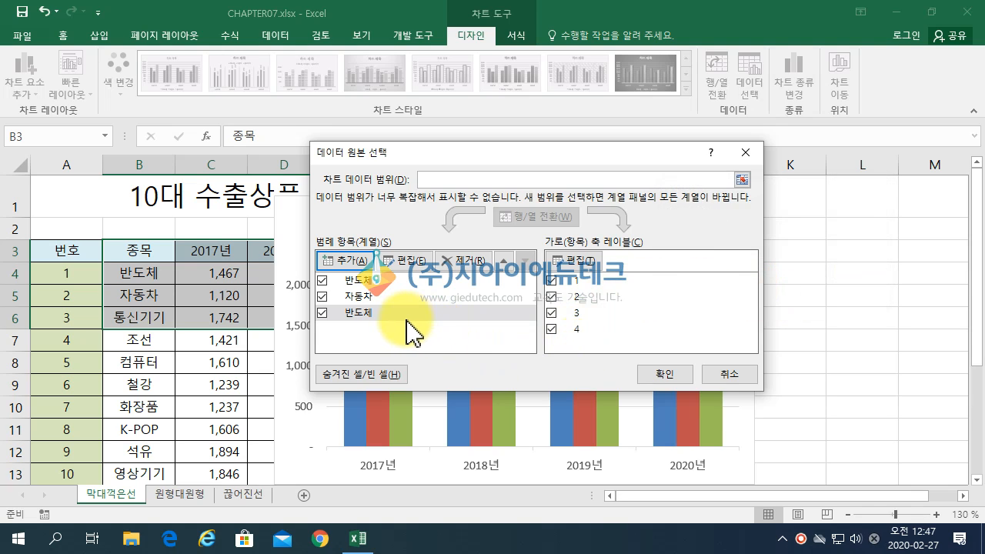
Add a second 자동차 series named from cell B5 with values from C5:F5, and apply the data source changes.
{"action": "left_click", "coordinate": [360, 265]}
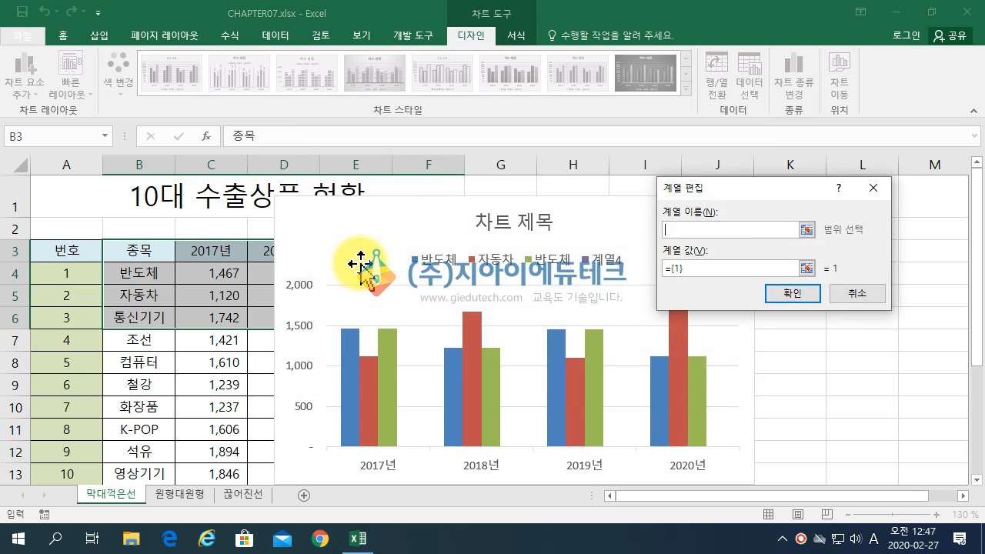
{"action": "left_click", "coordinate": [137, 299]}
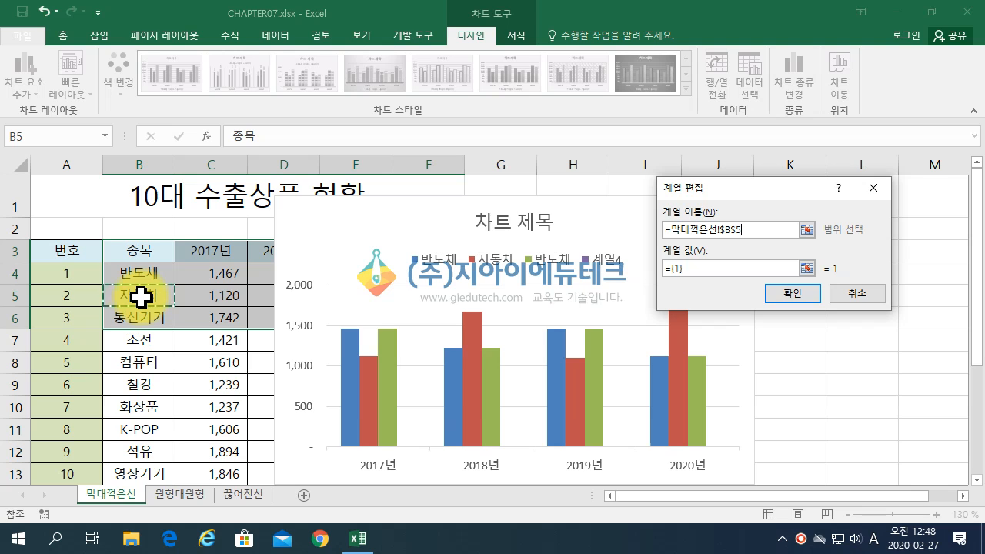
{"action": "left_click", "coordinate": [691, 269]}
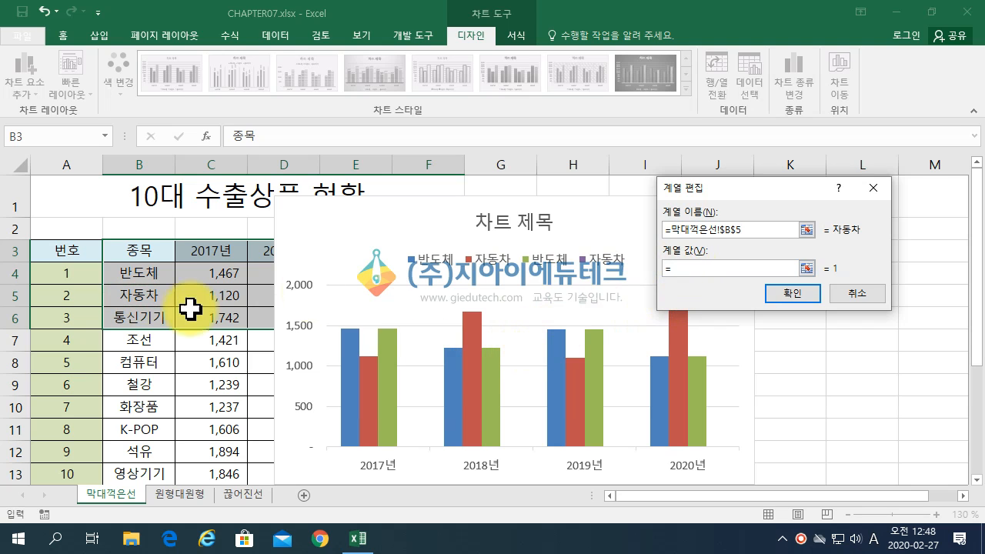
{"action": "left_click_drag", "start_coordinate": [210, 299], "coordinate": [427, 301]}
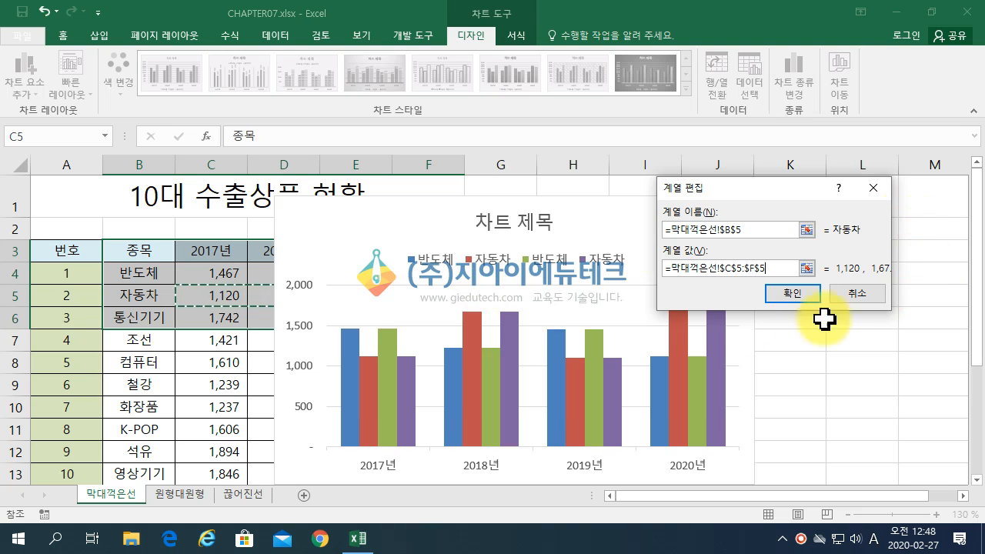
{"action": "left_click", "coordinate": [802, 297]}
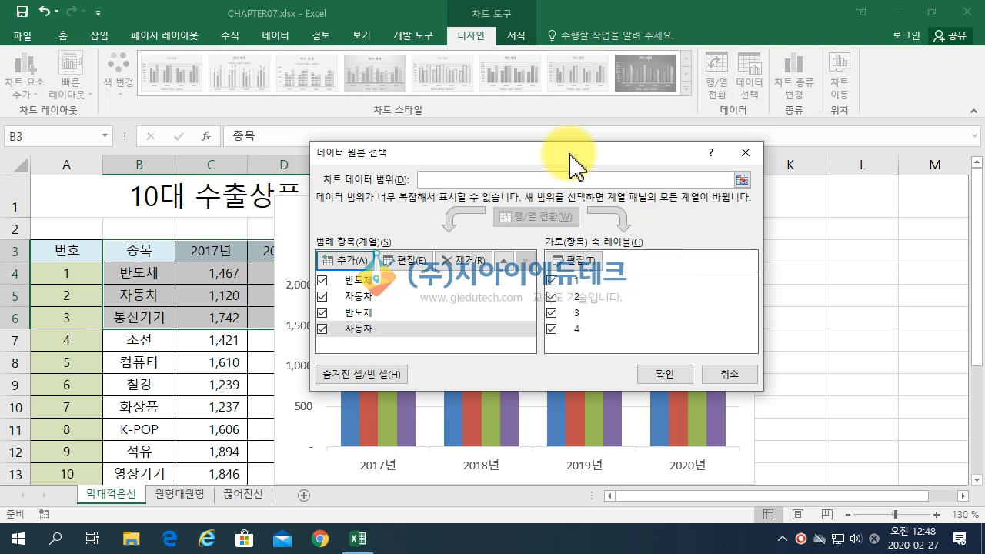
{"action": "left_click_drag", "start_coordinate": [570, 152], "coordinate": [575, 106]}
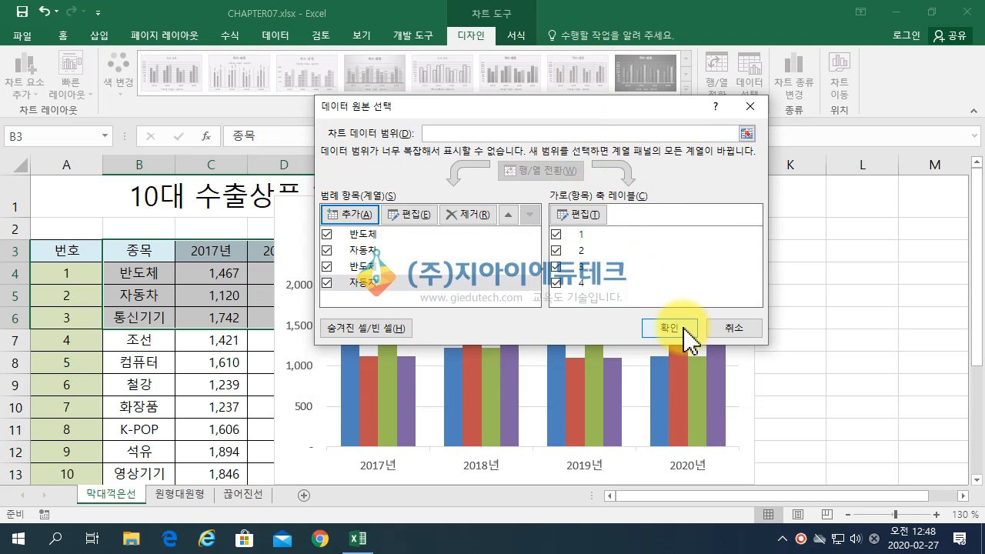
{"action": "left_click", "coordinate": [684, 330]}
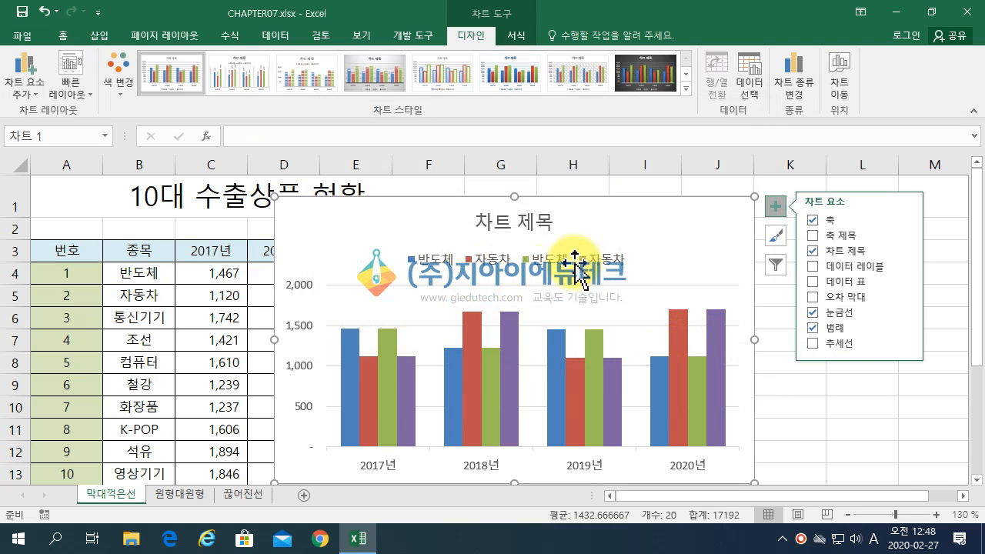
Try changing the chart type to a line with markers (표식이 있는 꺾은선형) from the added 반도체 series, and undo the change.
{"action": "right_click", "coordinate": [387, 361]}
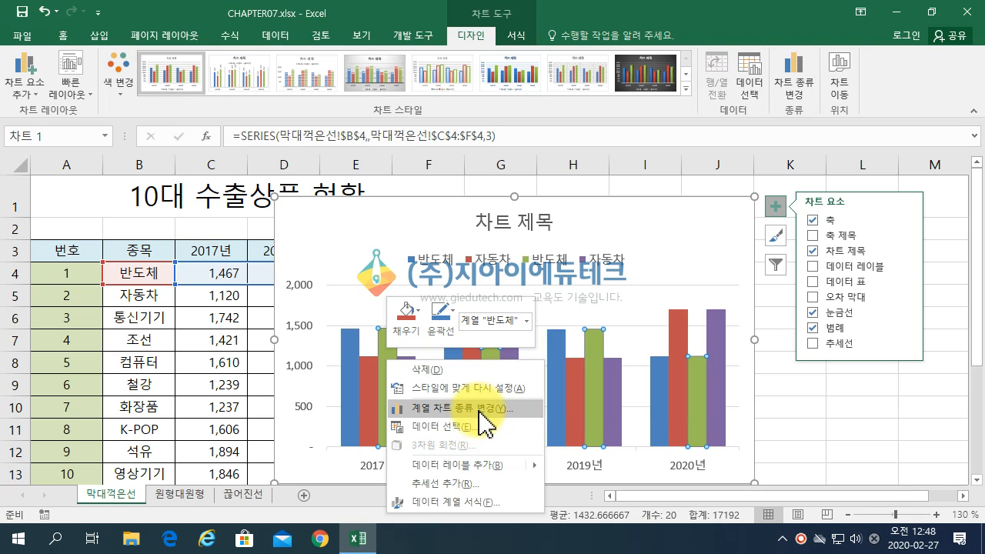
{"action": "left_click", "coordinate": [480, 411]}
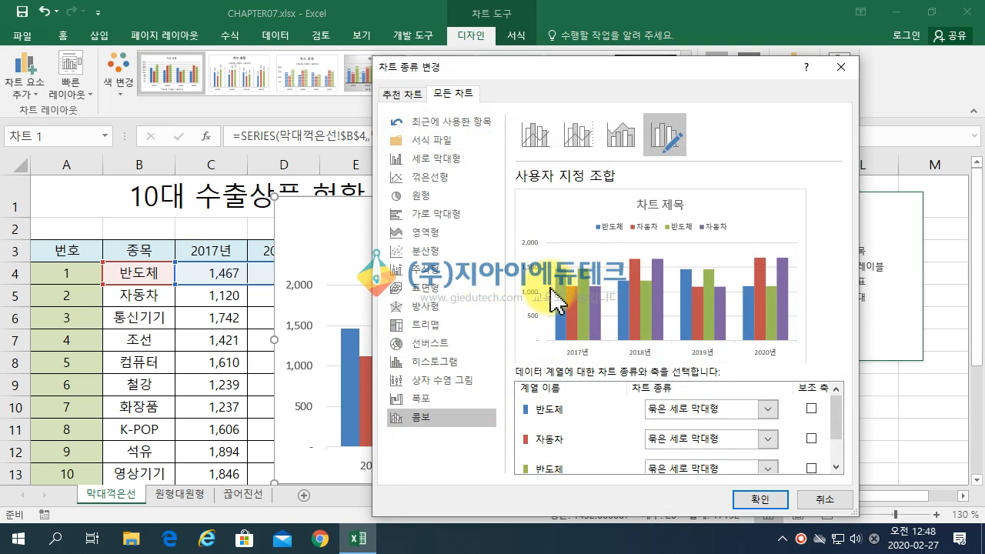
{"action": "left_click", "coordinate": [443, 177]}
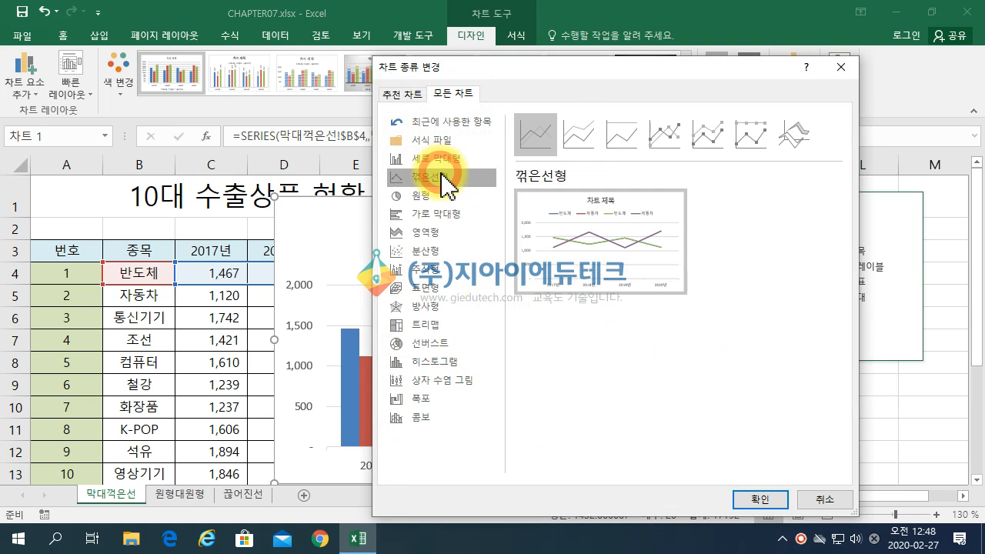
{"action": "left_click", "coordinate": [673, 141]}
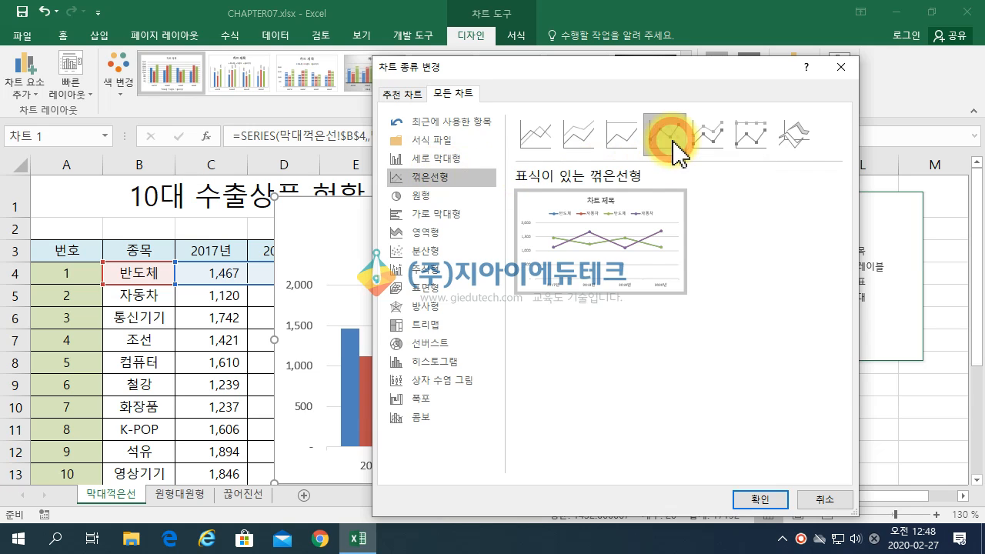
{"action": "left_click", "coordinate": [761, 498]}
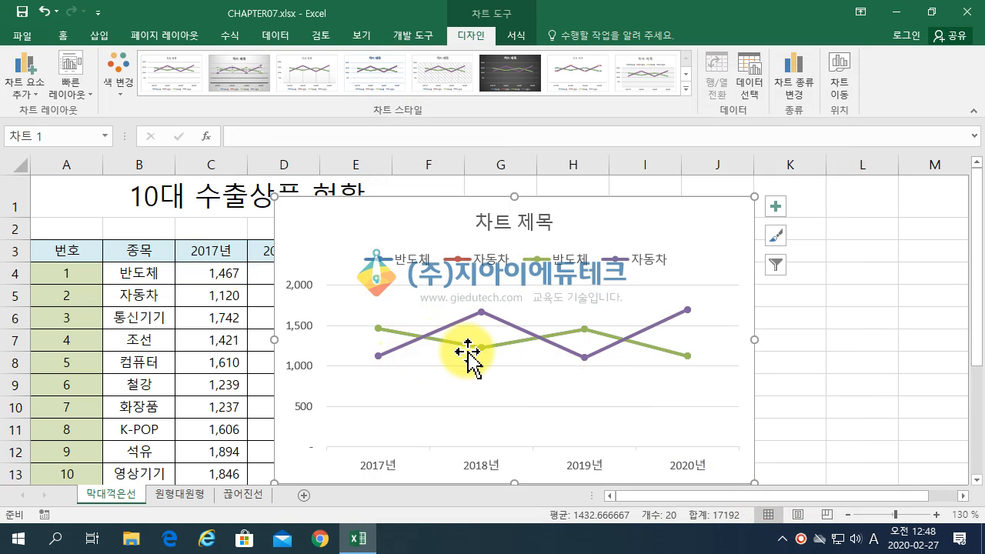
{"action": "mouse_move", "coordinate": [477, 349]}
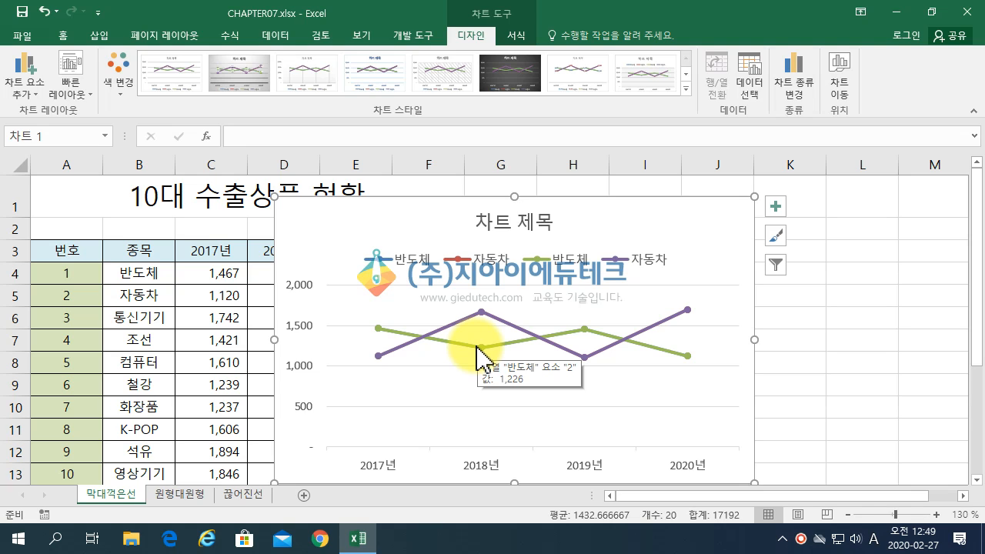
{"action": "key", "text": "ctrl+z"}
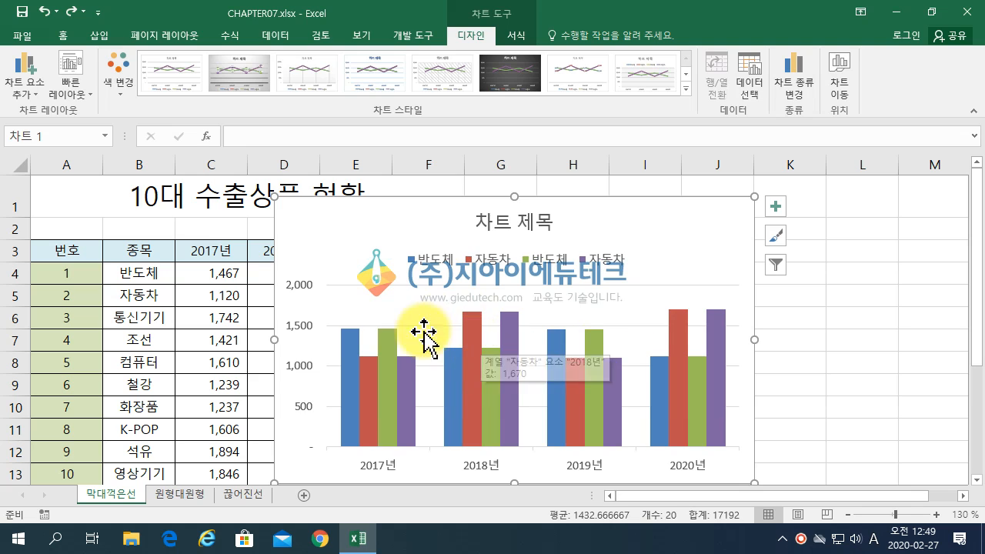
Make a combo (콤보) chart by setting the added 반도체 and 자동차 series to a line with markers (표식이 있는 꺾은선형).
{"action": "left_click", "coordinate": [391, 361]}
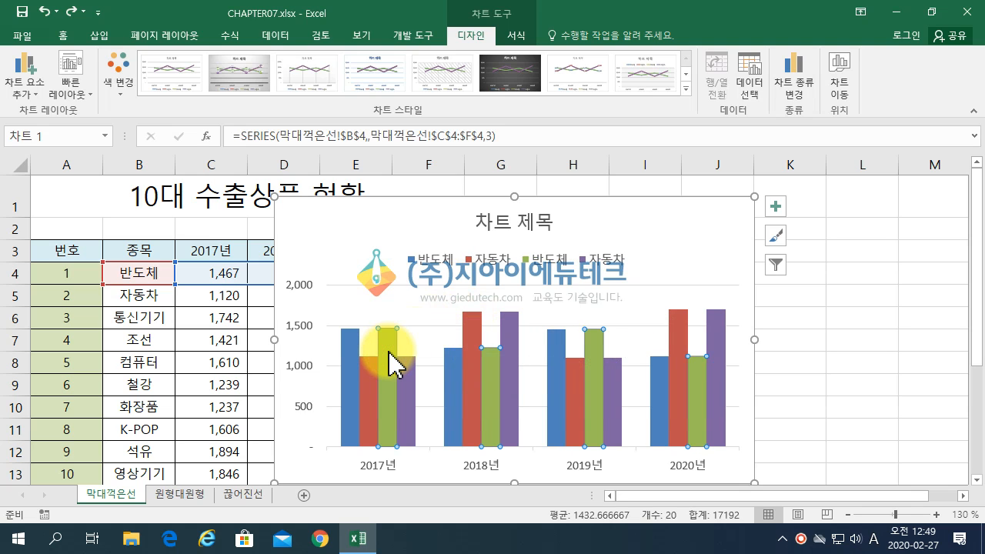
{"action": "right_click", "coordinate": [390, 354]}
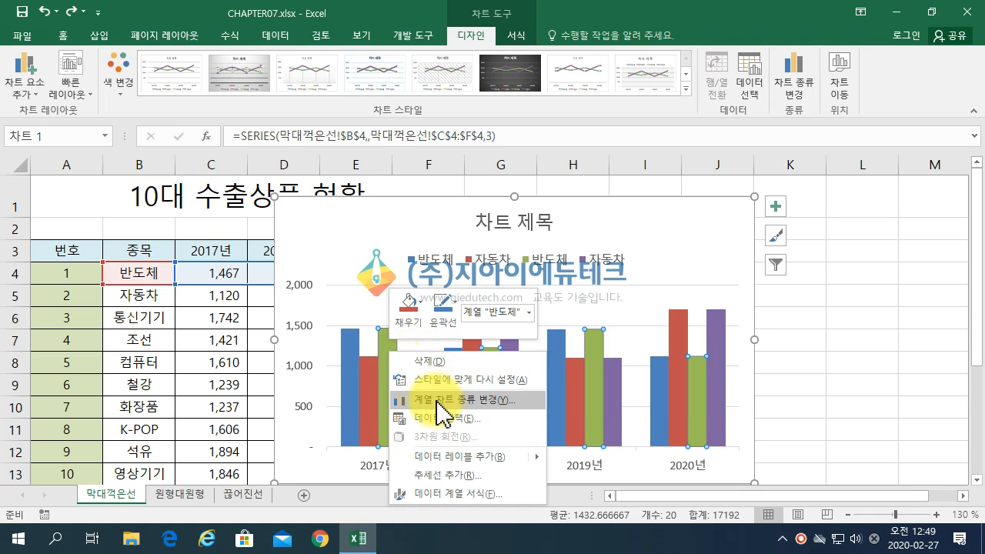
{"action": "left_click", "coordinate": [437, 401]}
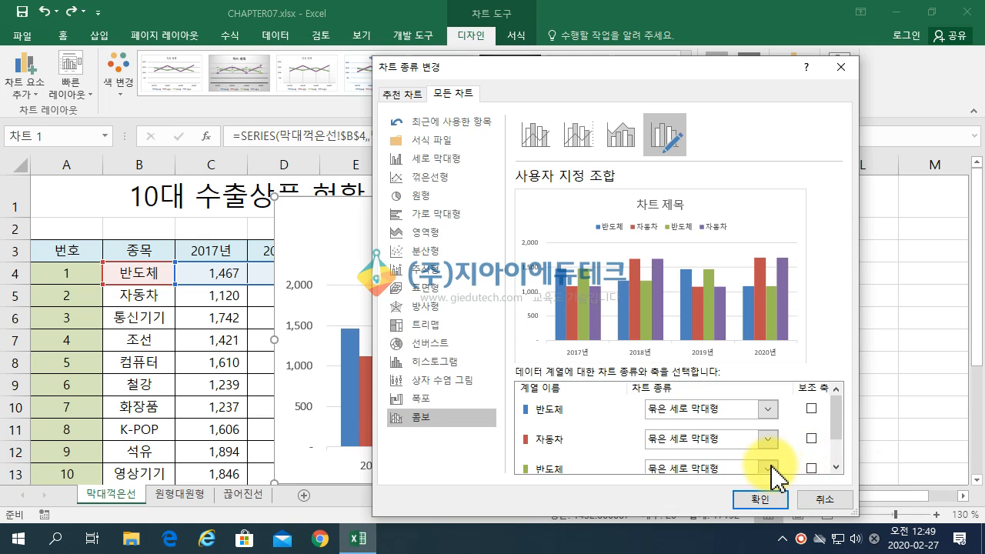
{"action": "left_click_drag", "start_coordinate": [836, 420], "coordinate": [837, 442]}
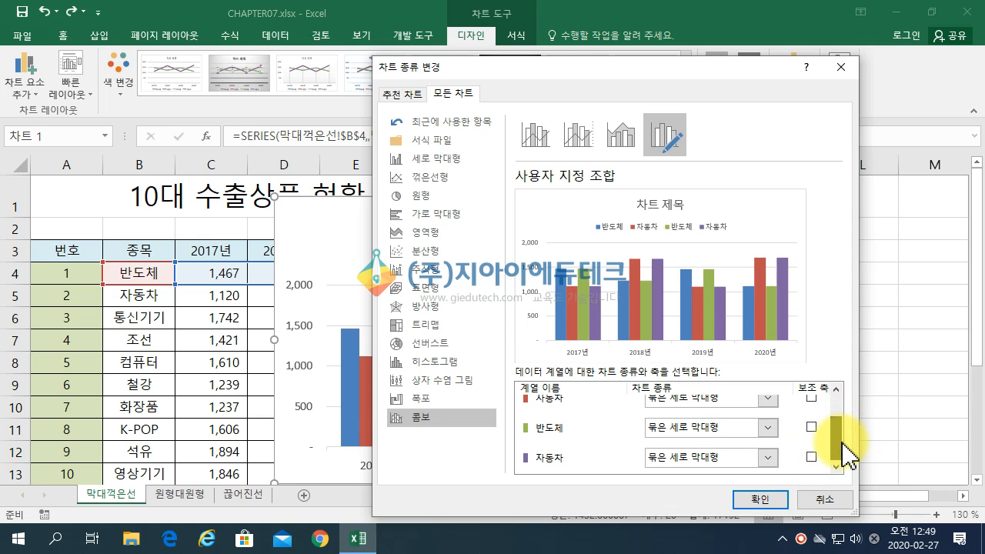
{"action": "left_click", "coordinate": [770, 430]}
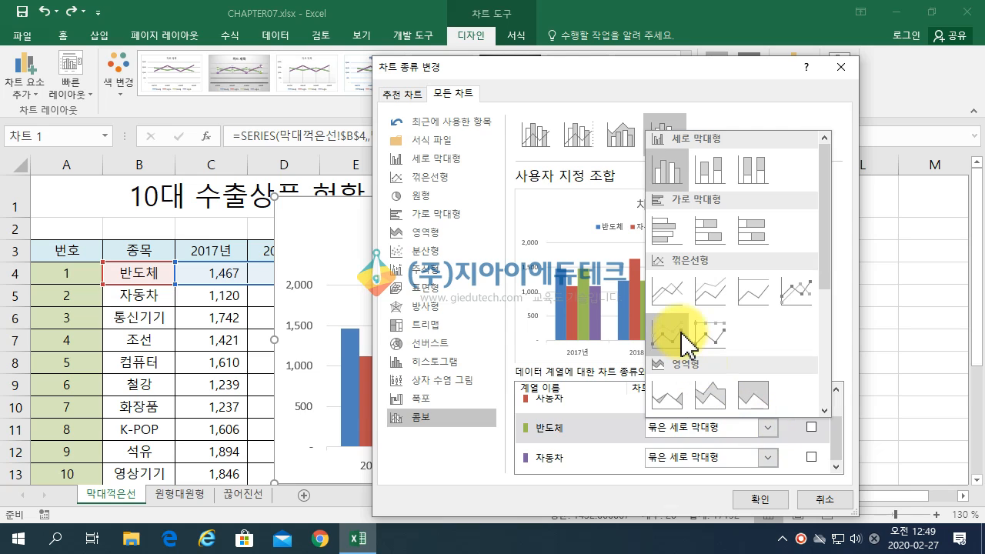
{"action": "left_click", "coordinate": [805, 291]}
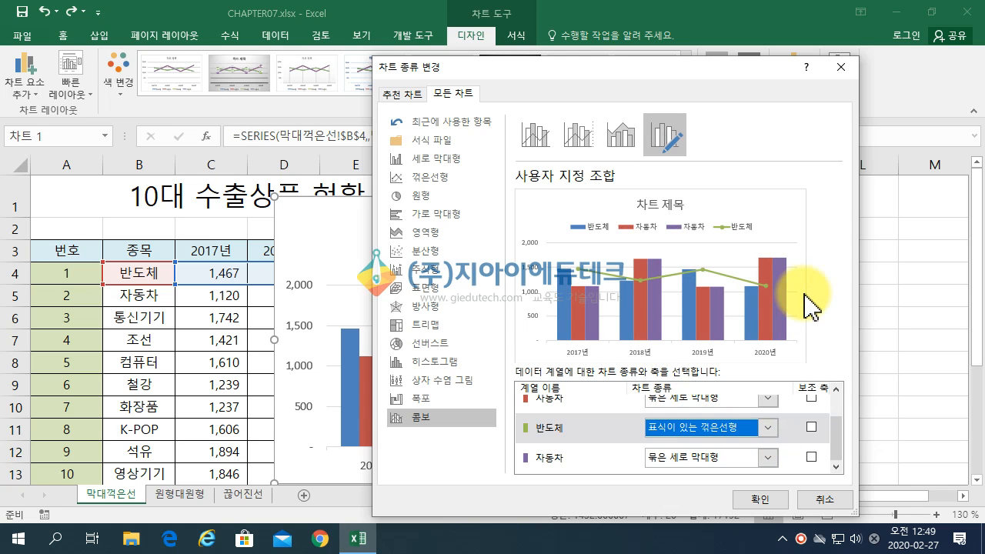
{"action": "left_click", "coordinate": [767, 458]}
{"action": "left_click", "coordinate": [795, 323]}
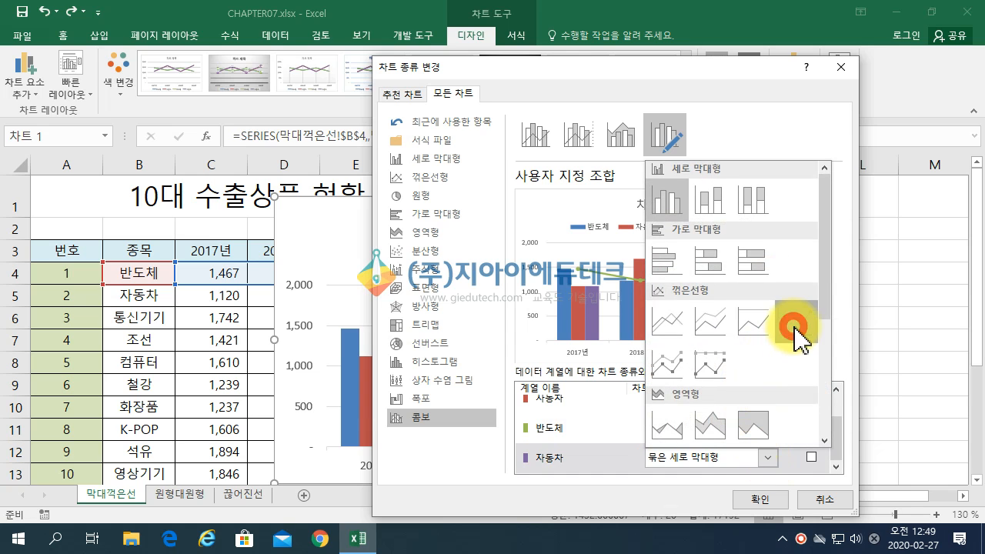
{"action": "left_click", "coordinate": [759, 501]}
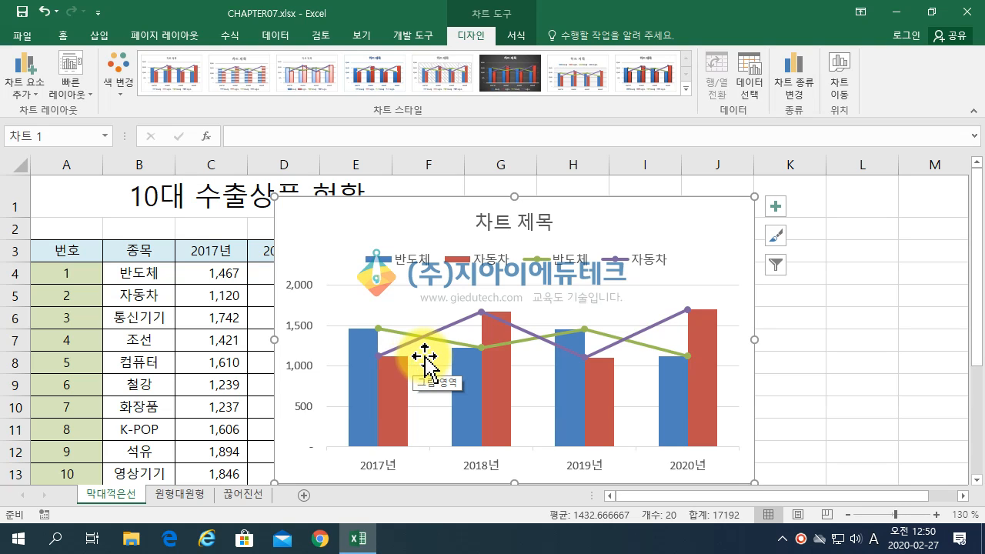
Add data labels (데이터 레이블) to the 반도체 column series.
{"action": "right_click", "coordinate": [367, 359]}
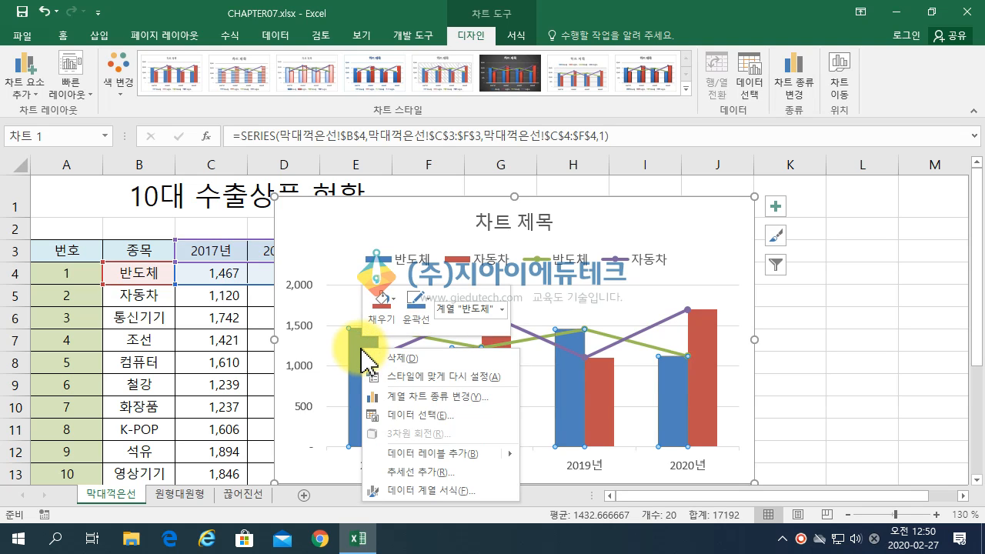
{"action": "mouse_move", "coordinate": [425, 454]}
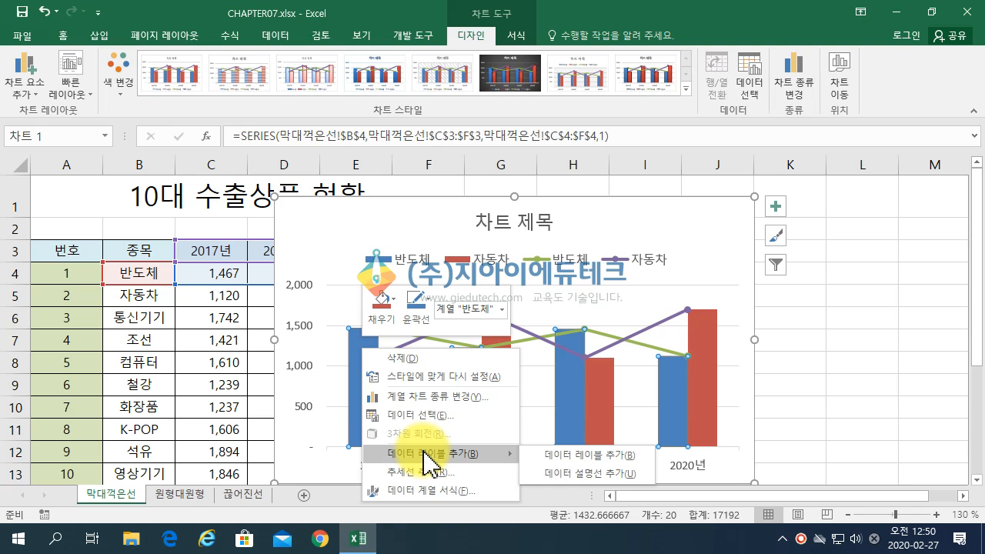
{"action": "left_click", "coordinate": [614, 456]}
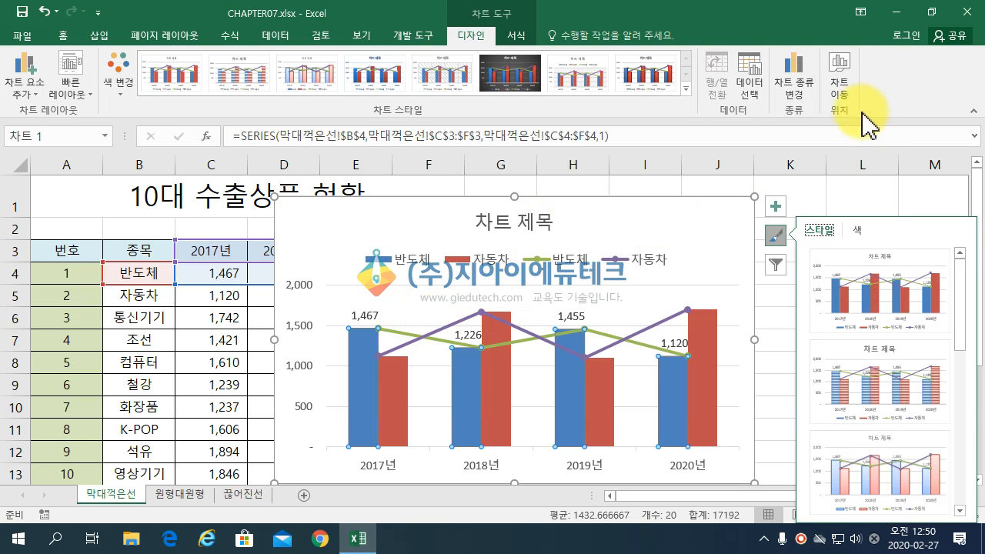
Move the combo chart to a new chart sheet of its own.
{"action": "left_click", "coordinate": [840, 88]}
{"action": "left_click", "coordinate": [442, 177]}
{"action": "left_click", "coordinate": [639, 261]}
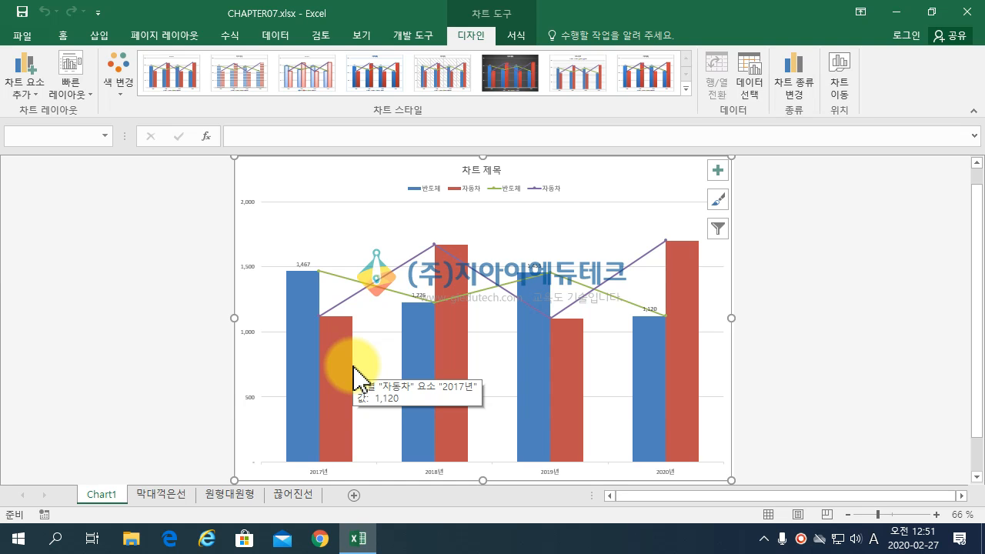
Insert a pie-of-pie chart (원형 대 원형) from the 지역 and 합계 columns, A3:A17 and E3:E17, on the 원형대원형 sheet.
{"action": "left_click", "coordinate": [231, 495]}
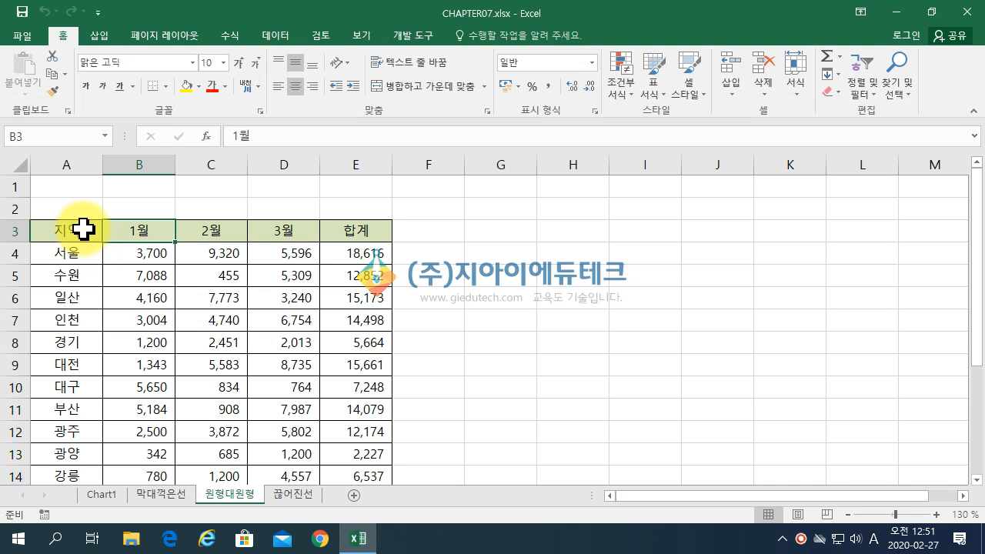
{"action": "left_click_drag", "start_coordinate": [82, 229], "coordinate": [59, 435]}
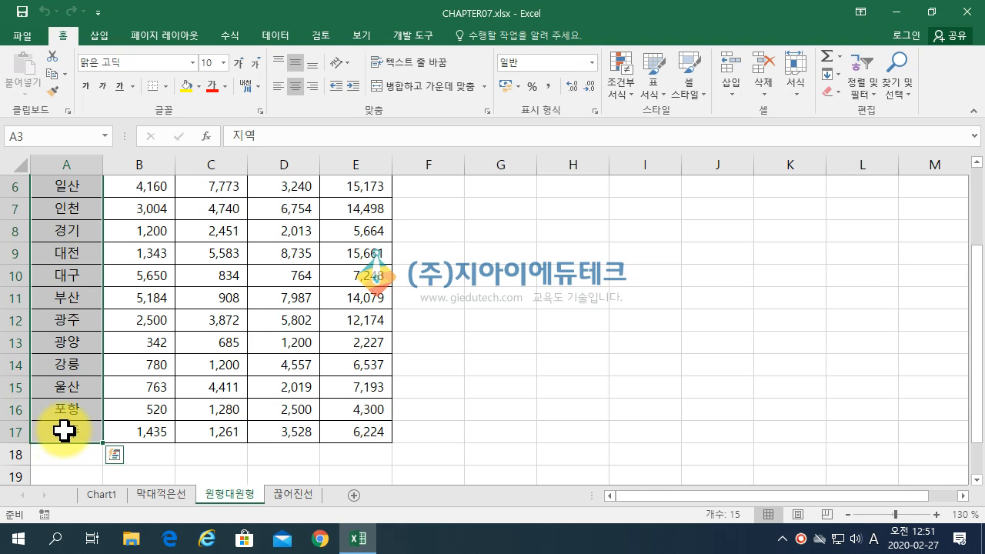
{"action": "scroll", "coordinate": [403, 293], "scroll_direction": "up", "scroll_amount": 2}
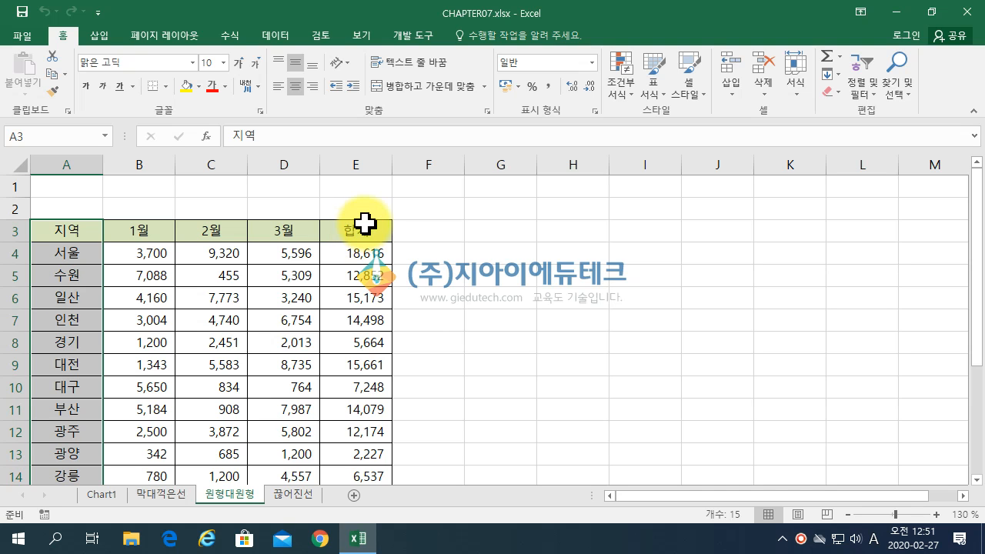
{"action": "left_click_drag", "start_coordinate": [365, 224], "coordinate": [373, 432]}
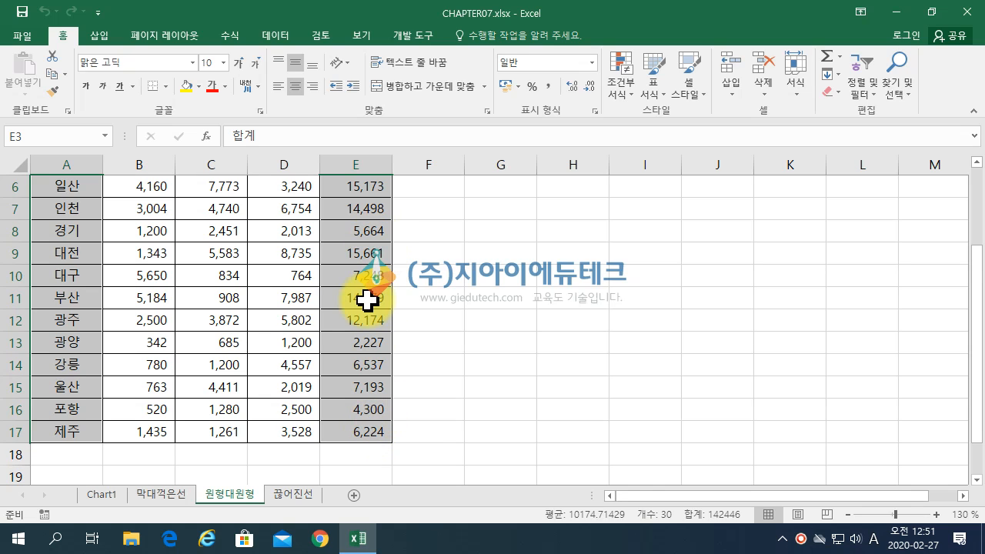
{"action": "left_click", "coordinate": [99, 36]}
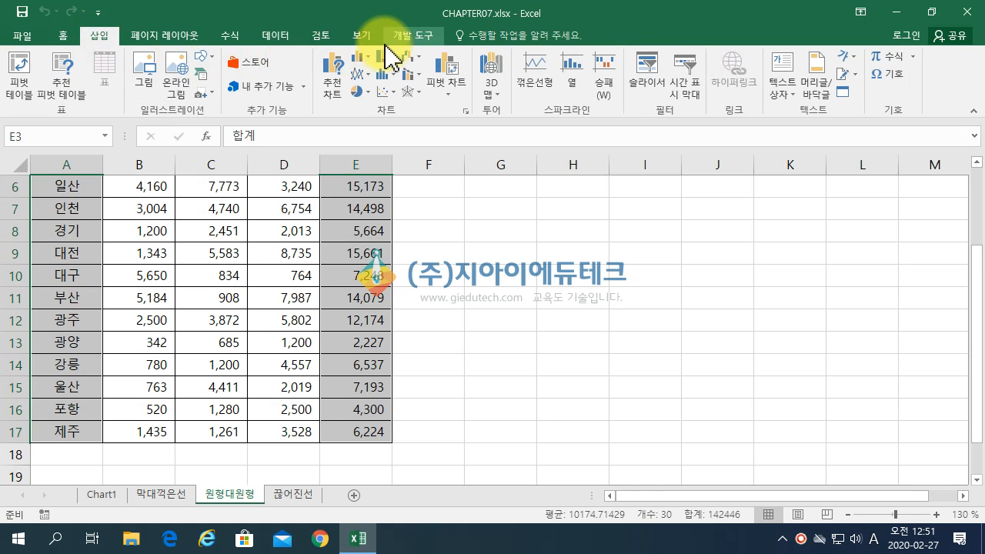
{"action": "left_click", "coordinate": [363, 92]}
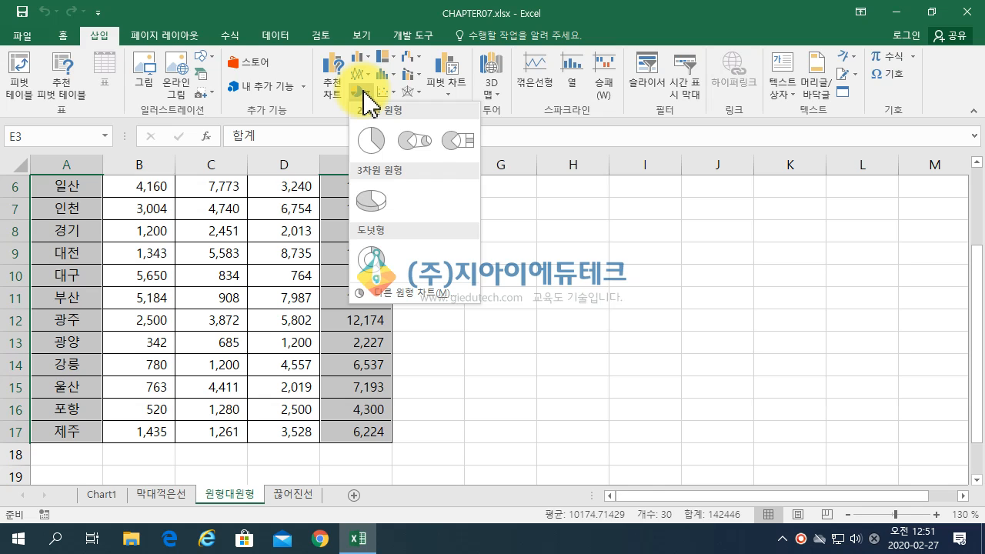
{"action": "left_click", "coordinate": [416, 141]}
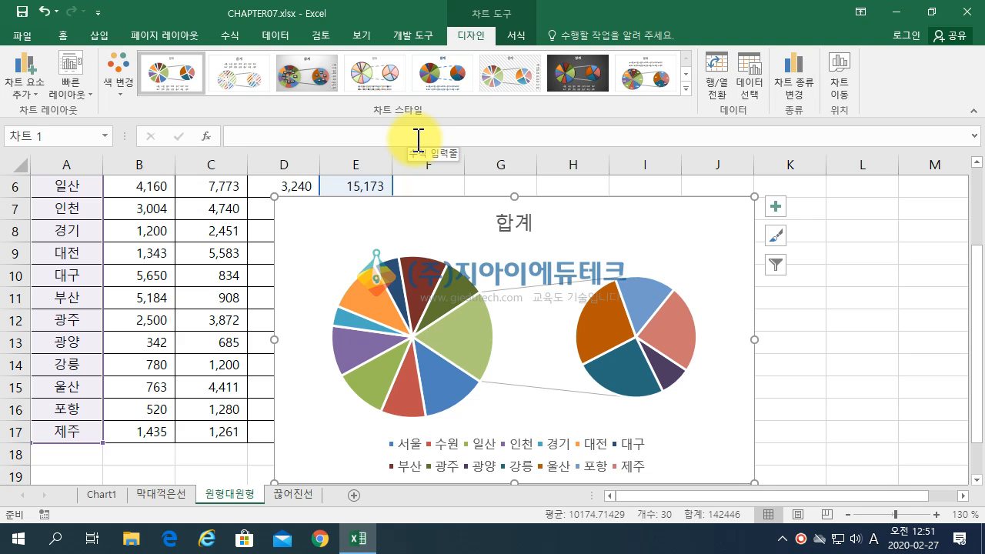
Apply the quick layout with category name and value labels to the pie-of-pie chart, and set its chart style to 스타일 5.
{"action": "left_click", "coordinate": [70, 86]}
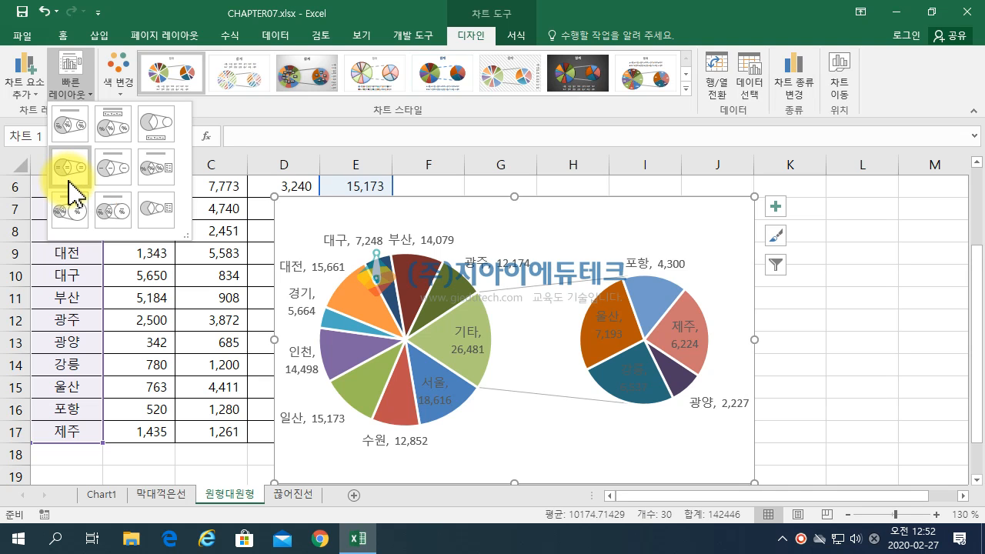
{"action": "left_click", "coordinate": [69, 181]}
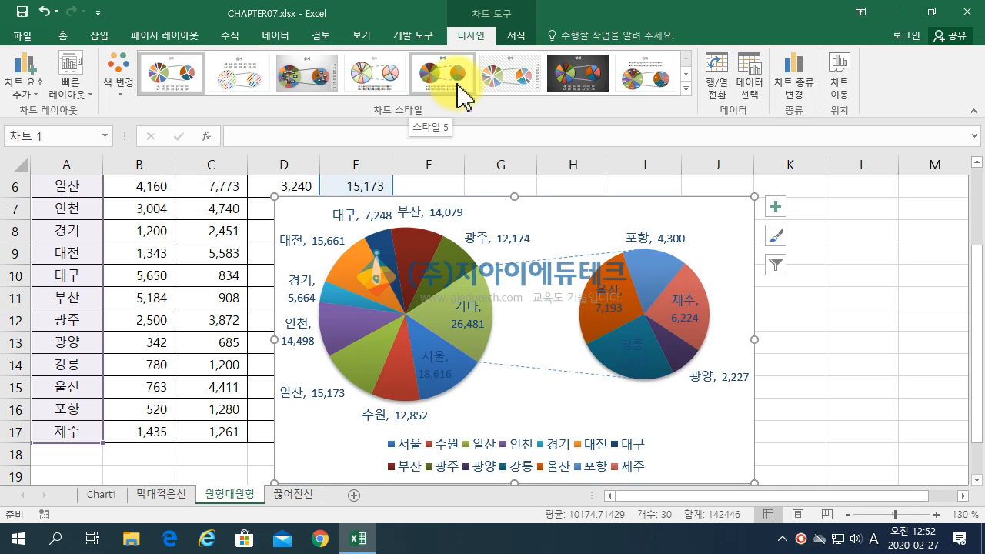
{"action": "left_click", "coordinate": [686, 90]}
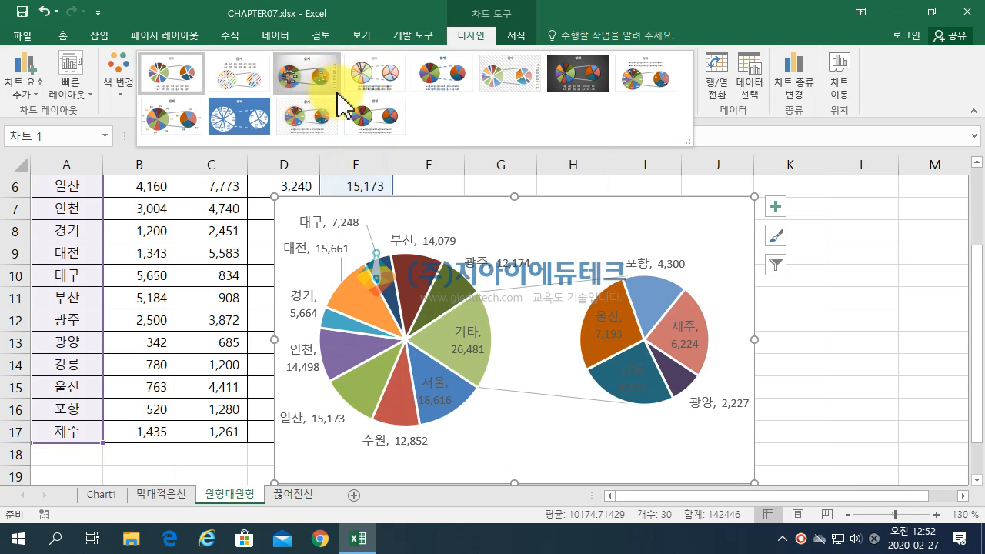
{"action": "left_click", "coordinate": [255, 80]}
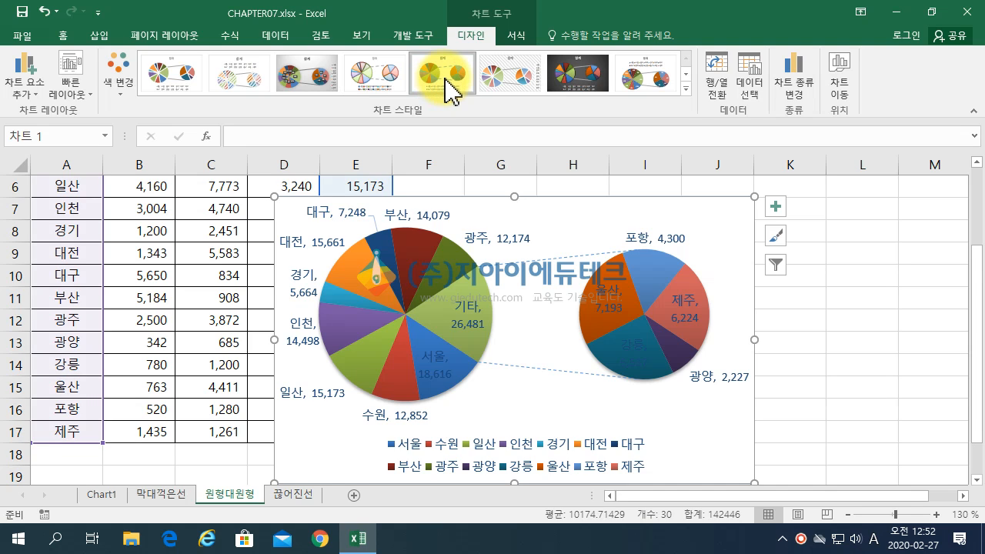
{"action": "left_click", "coordinate": [451, 85]}
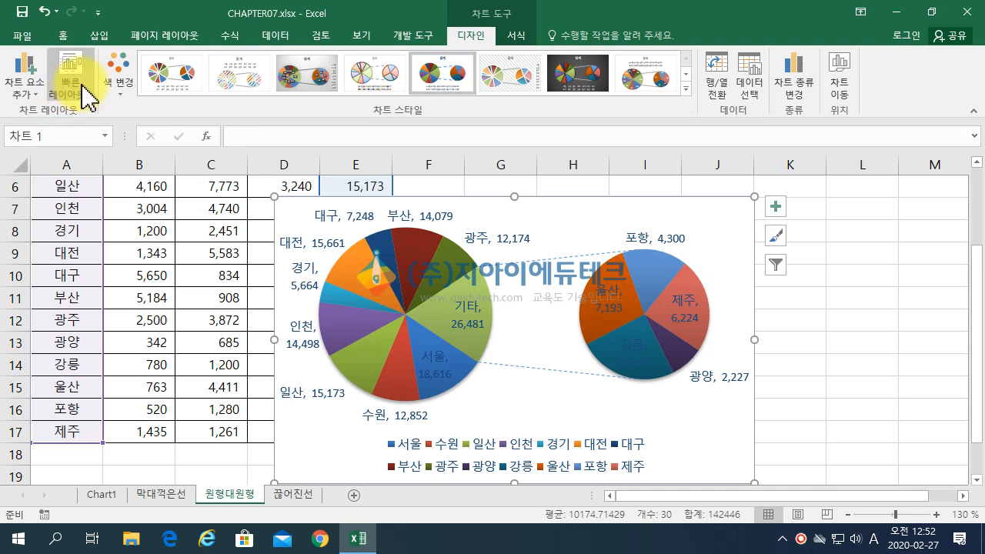
Pull only the 기타 slice slightly outward from the main pie.
{"action": "left_click", "coordinate": [466, 317]}
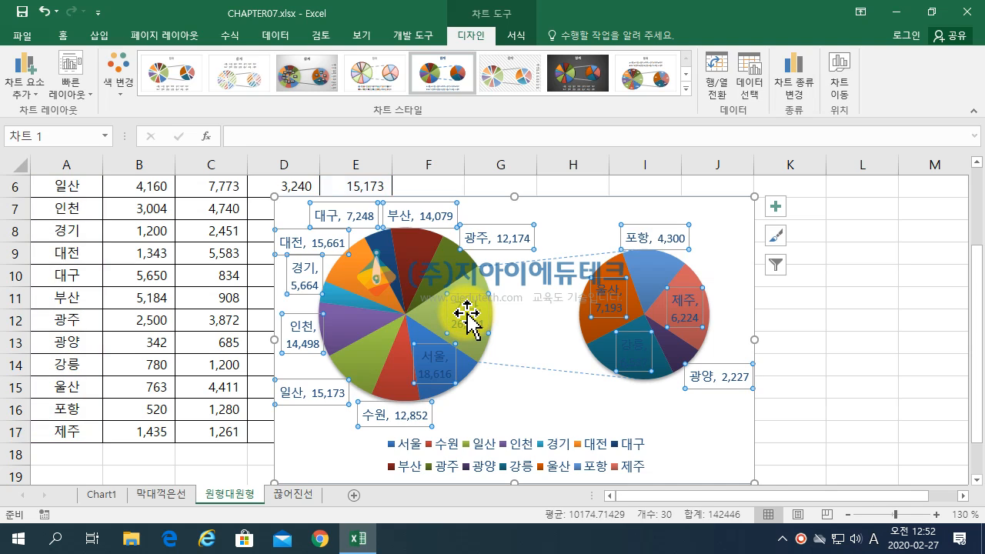
{"action": "left_click", "coordinate": [432, 319]}
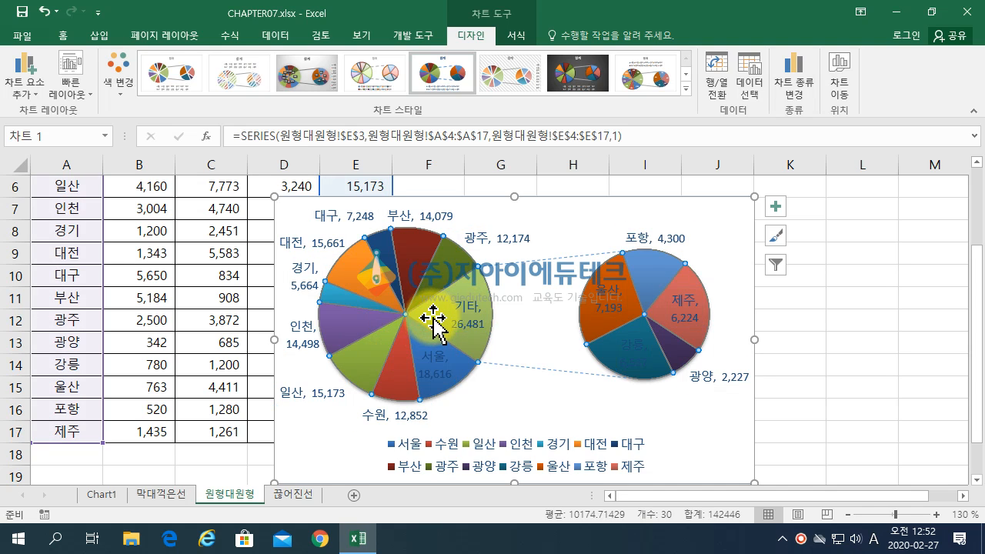
{"action": "left_click", "coordinate": [432, 318]}
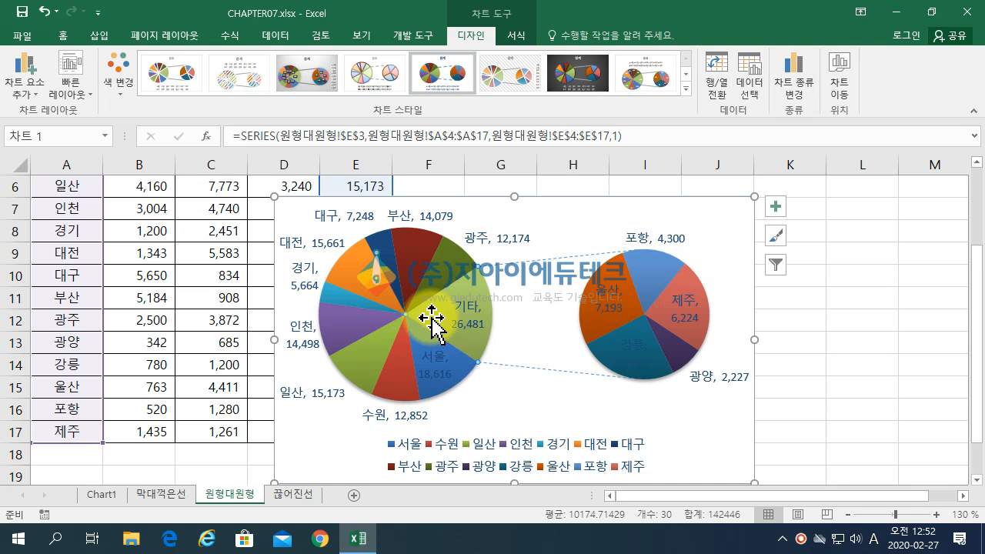
{"action": "left_click", "coordinate": [814, 403]}
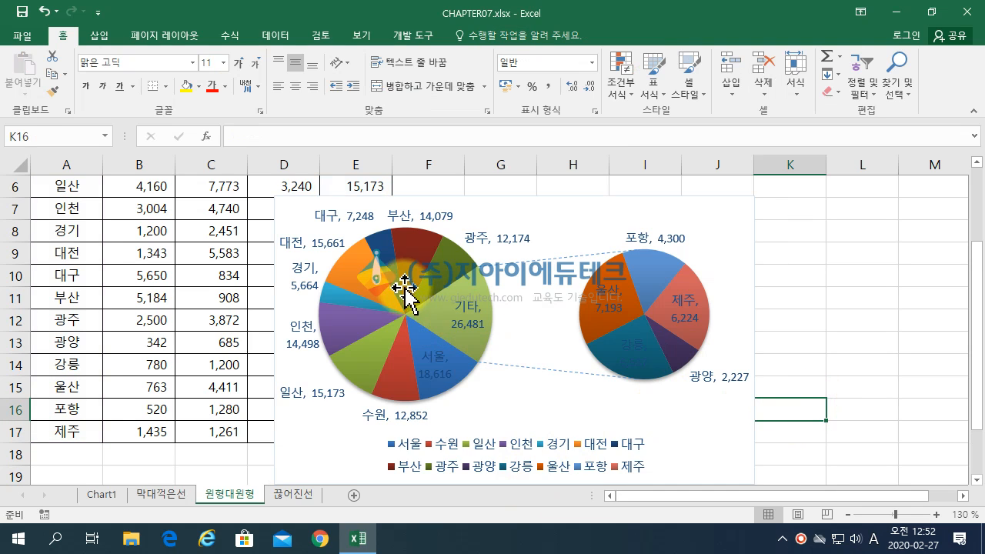
{"action": "left_click", "coordinate": [452, 317]}
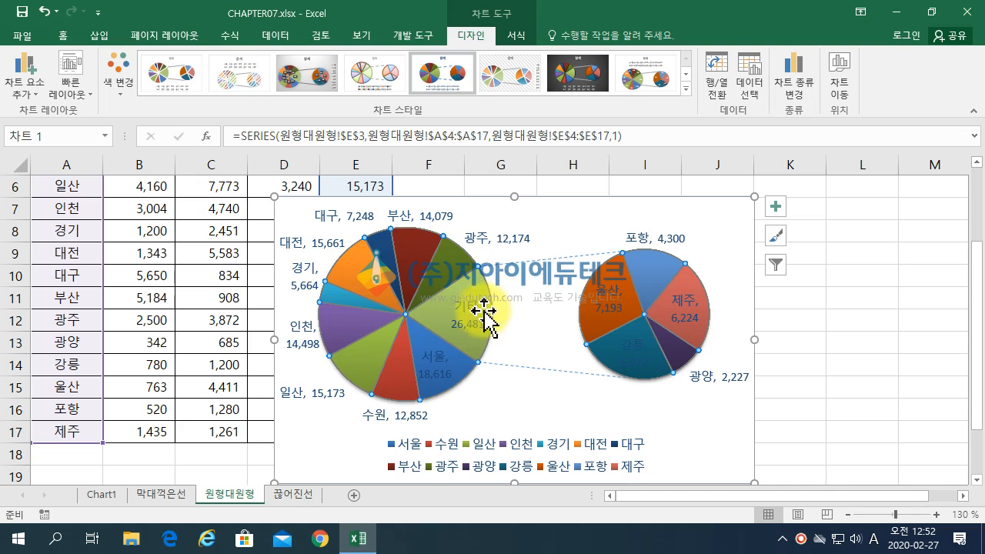
{"action": "left_click", "coordinate": [443, 313]}
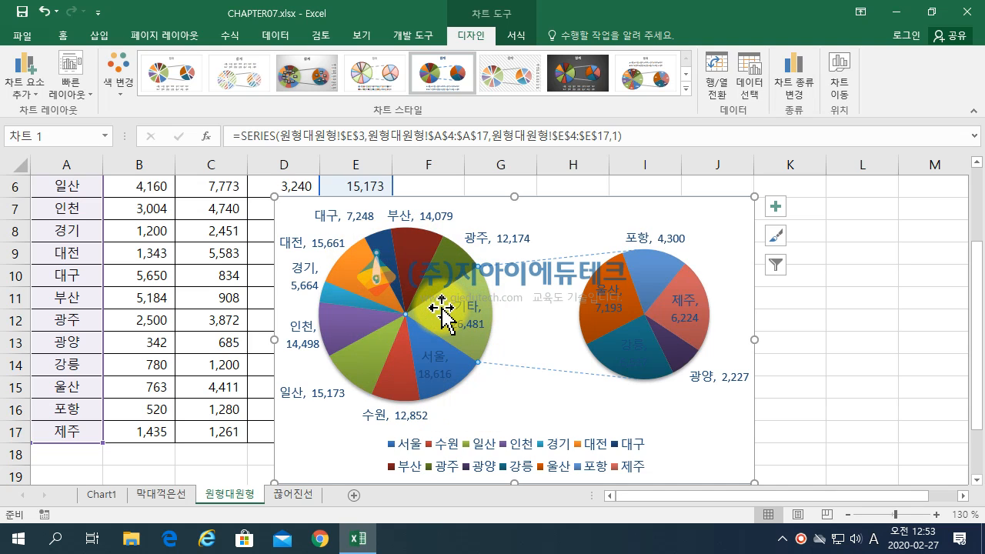
{"action": "left_click", "coordinate": [469, 312]}
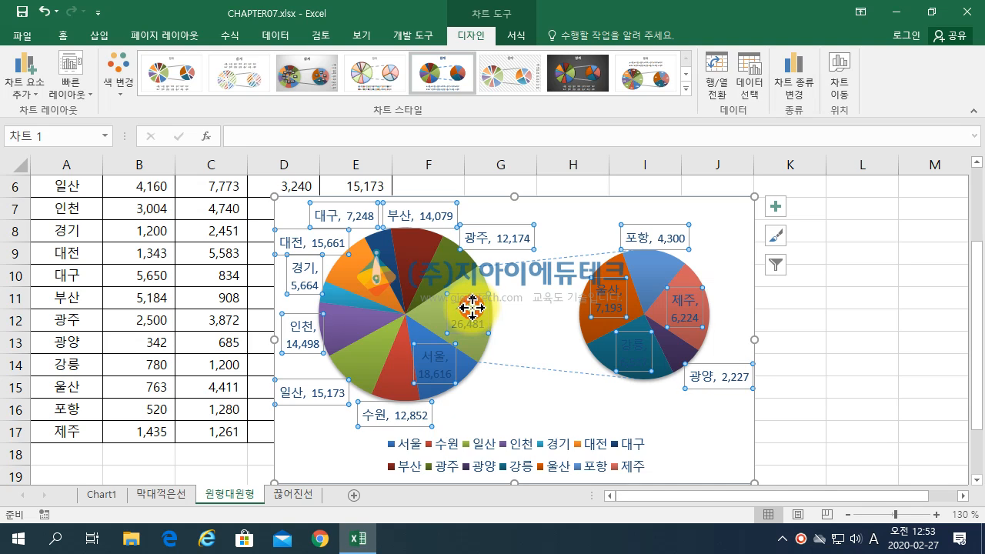
{"action": "left_click", "coordinate": [469, 312]}
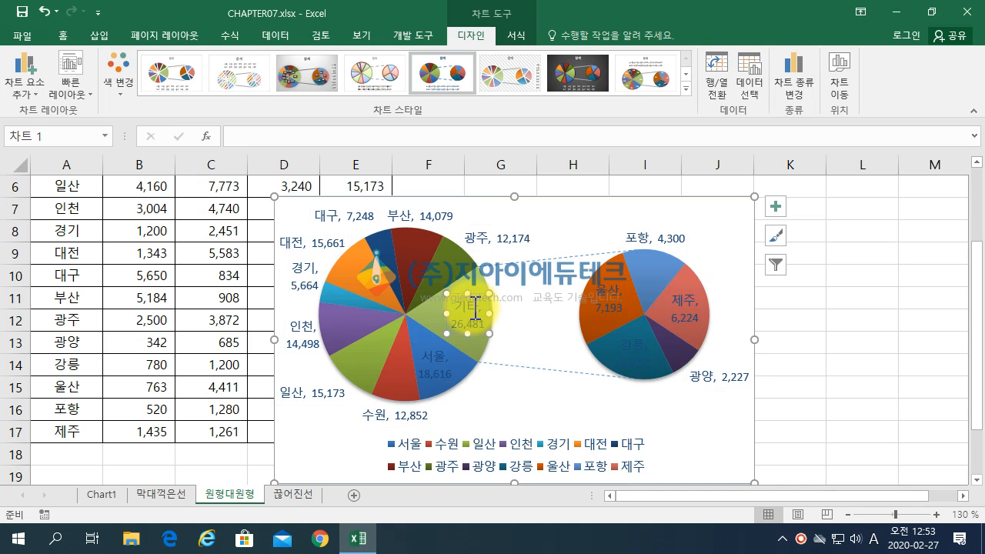
{"action": "left_click", "coordinate": [426, 320]}
{"action": "left_click", "coordinate": [425, 321]}
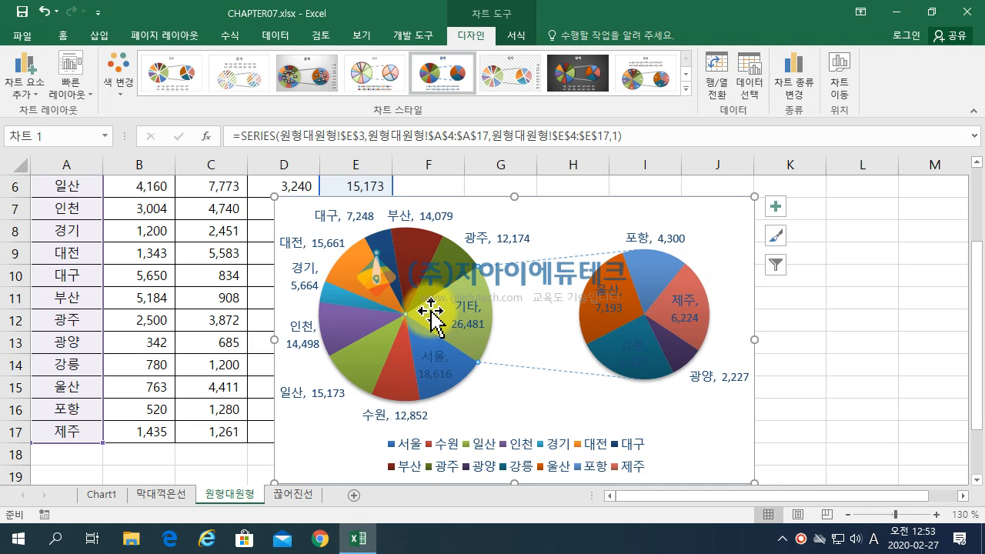
{"action": "left_click_drag", "start_coordinate": [432, 308], "coordinate": [443, 310]}
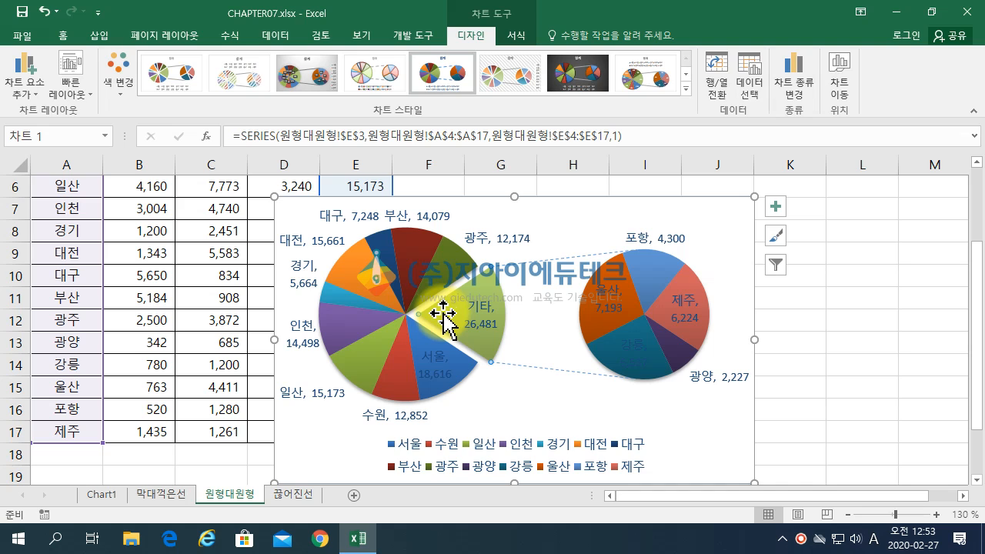
{"action": "left_click", "coordinate": [445, 270]}
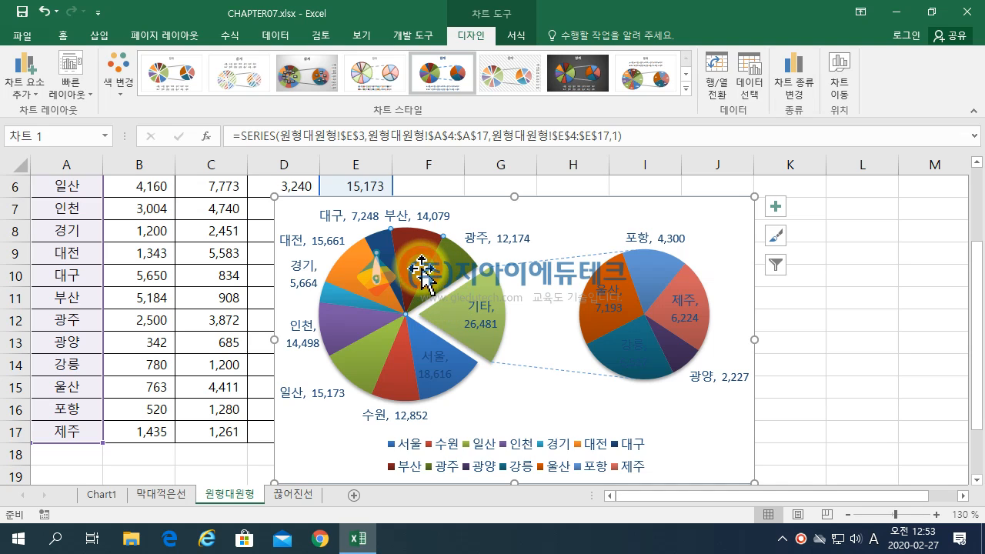
{"action": "left_click", "coordinate": [452, 324]}
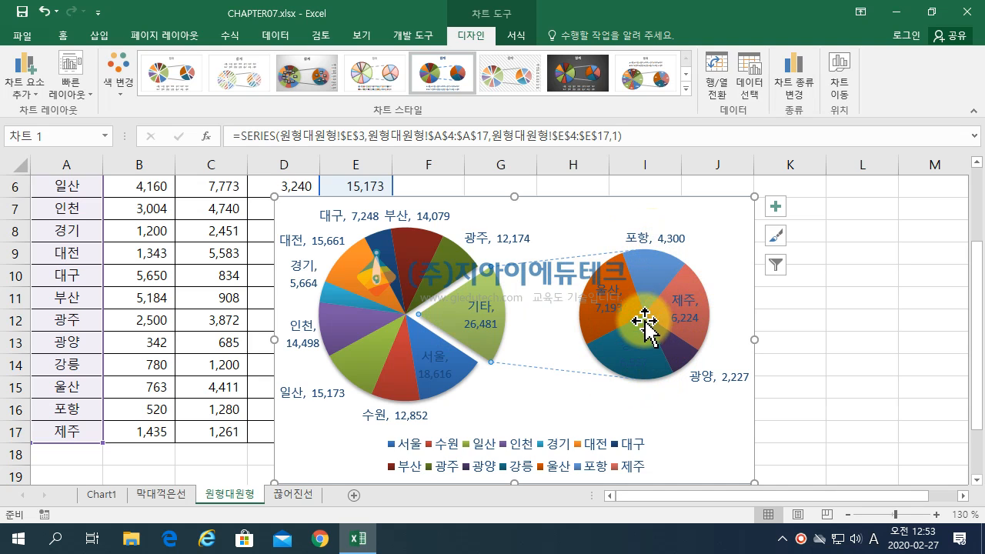
Apply the last chart style in the gallery, with bevelled slices, to the whole pie-of-pie chart.
{"action": "left_click", "coordinate": [529, 208]}
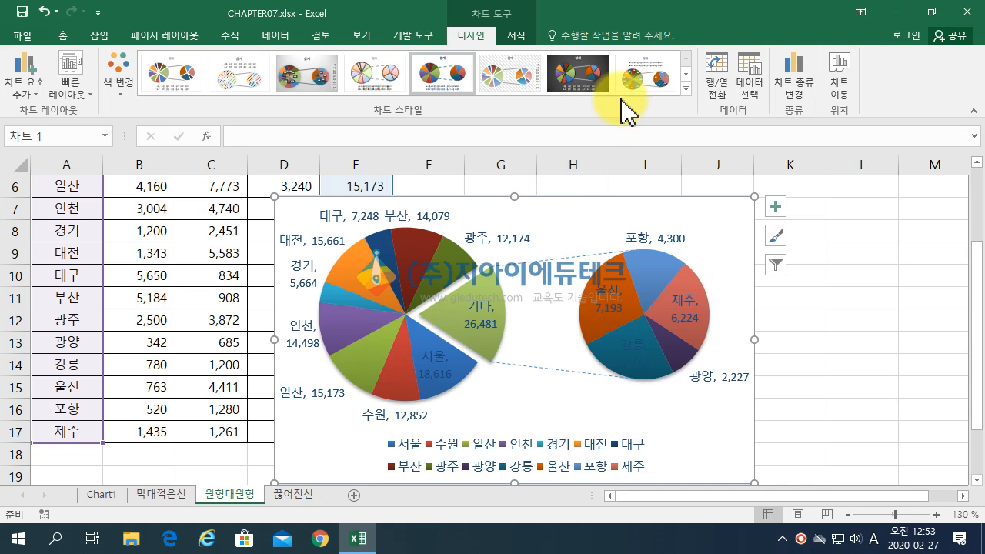
{"action": "left_click", "coordinate": [685, 89]}
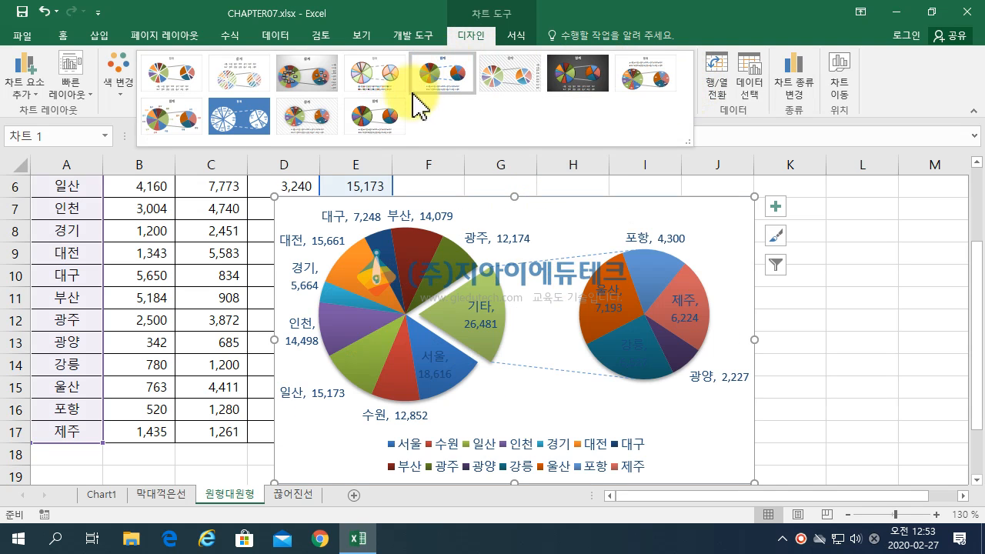
{"action": "left_click", "coordinate": [371, 125]}
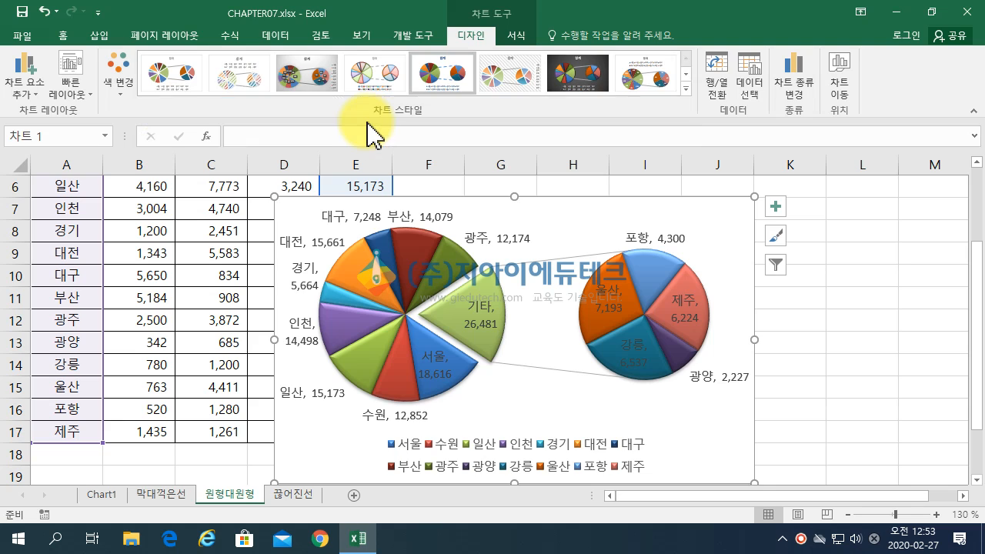
Open the data point formatting options (데이터 요소 서식) for the 기타 slice alone.
{"action": "left_click", "coordinate": [459, 308]}
{"action": "left_click", "coordinate": [459, 308]}
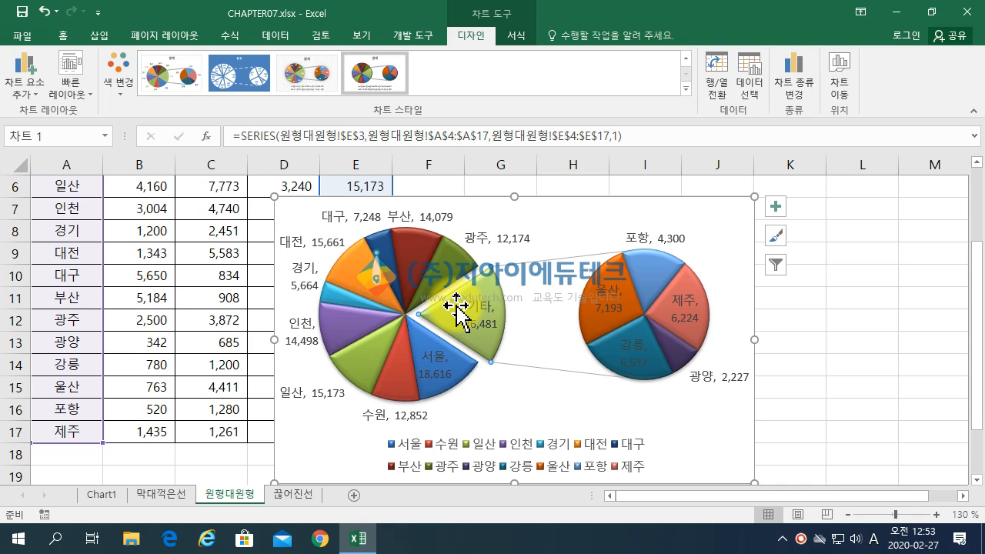
{"action": "right_click", "coordinate": [456, 307]}
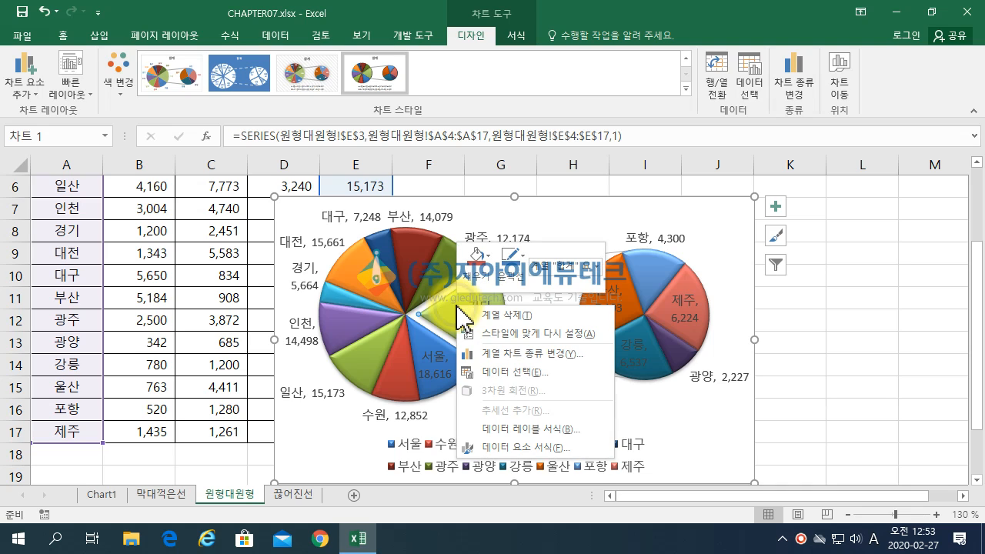
{"action": "left_click", "coordinate": [536, 448]}
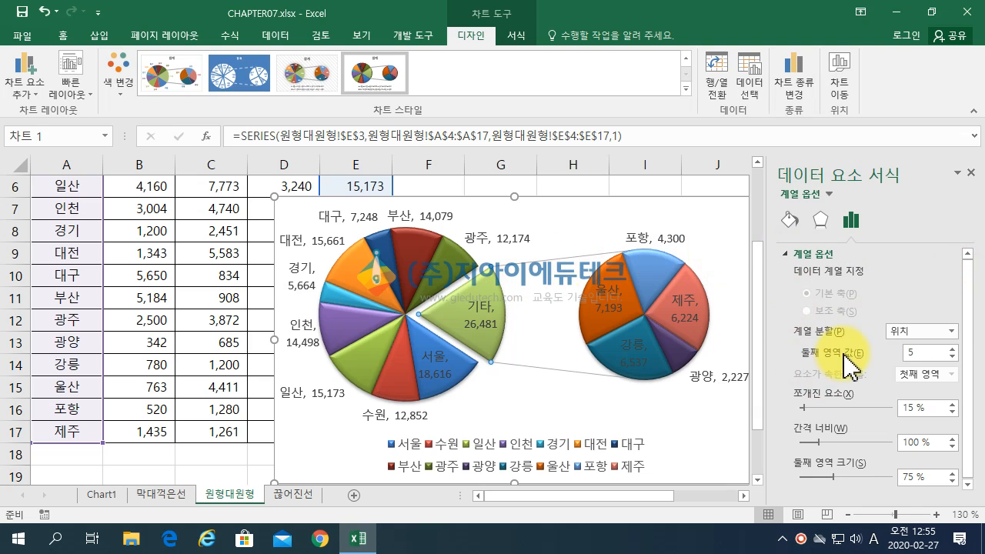
Try splitting the series (계열 분할) by 값, and set the split back to 위치.
{"action": "left_click", "coordinate": [952, 332]}
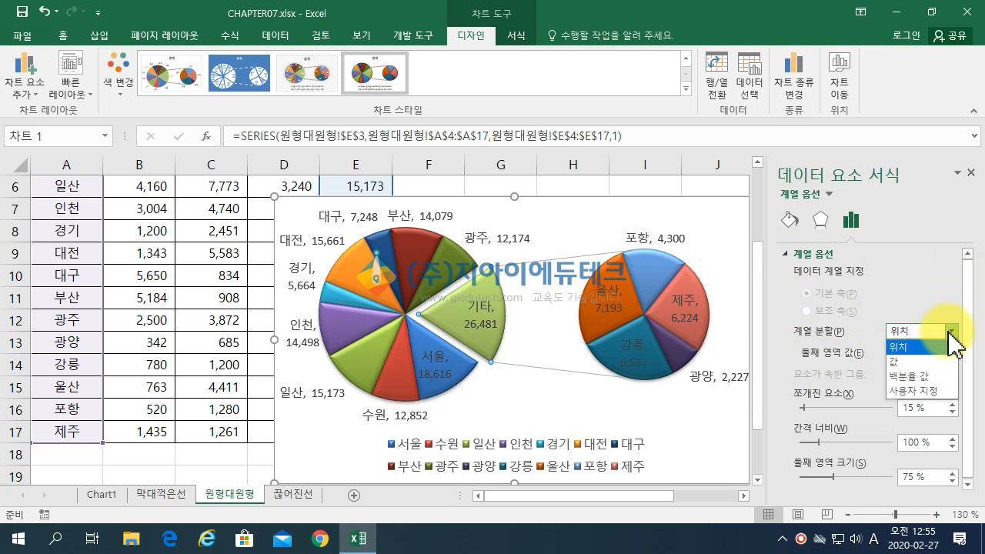
{"action": "left_click", "coordinate": [937, 365]}
{"action": "left_click", "coordinate": [953, 332]}
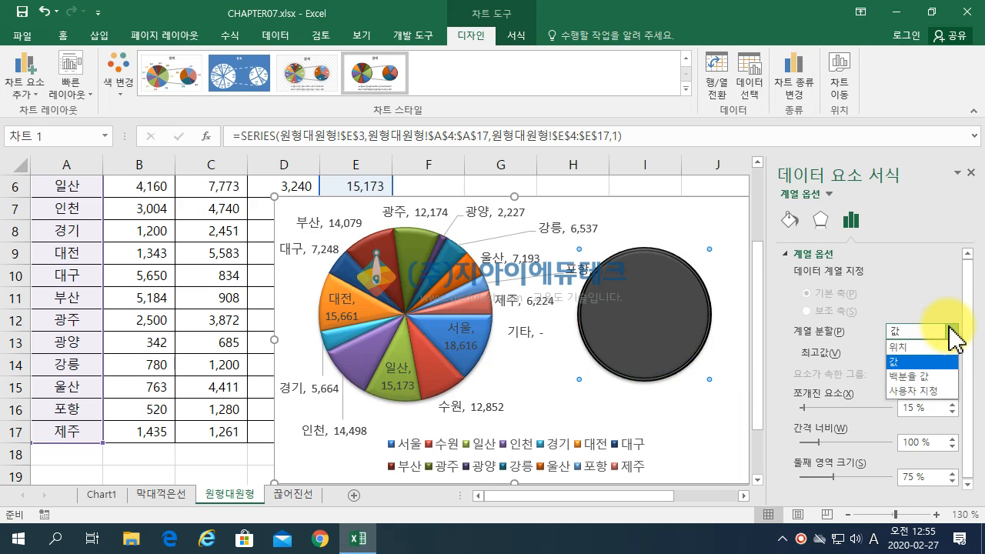
{"action": "left_click", "coordinate": [928, 347]}
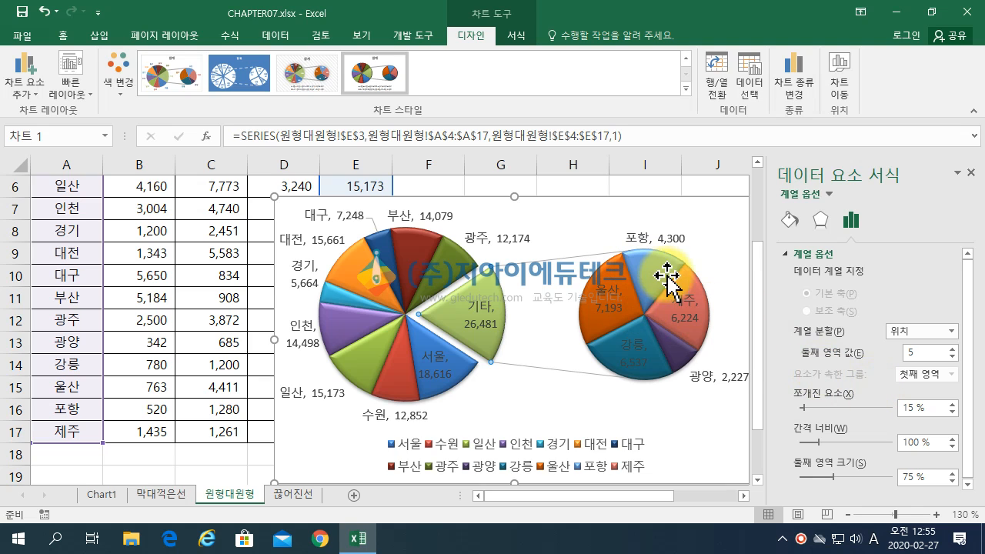
Lower the number of values in the second plot (둘째 영역 값) to 1.
{"action": "left_click", "coordinate": [953, 356]}
{"action": "left_click", "coordinate": [953, 357]}
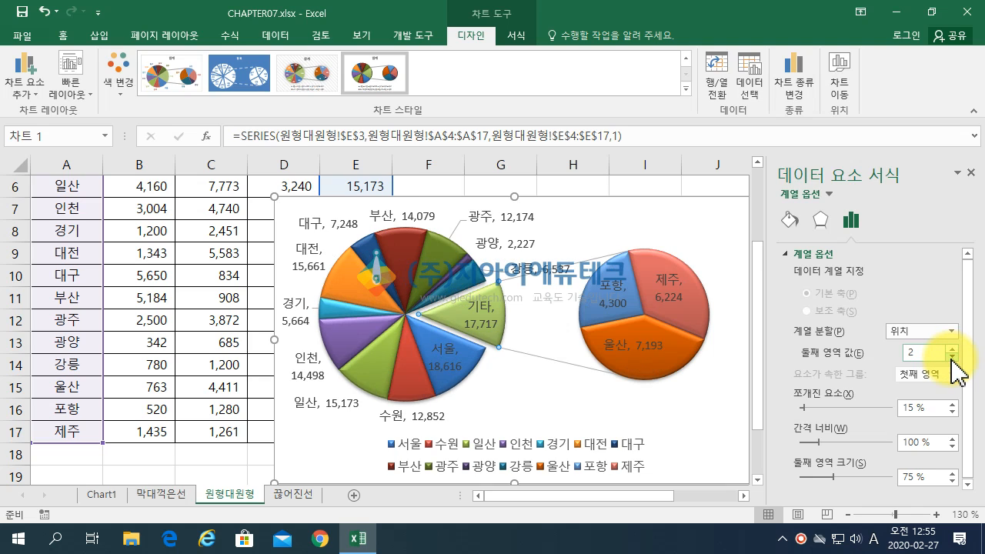
{"action": "left_click", "coordinate": [953, 357]}
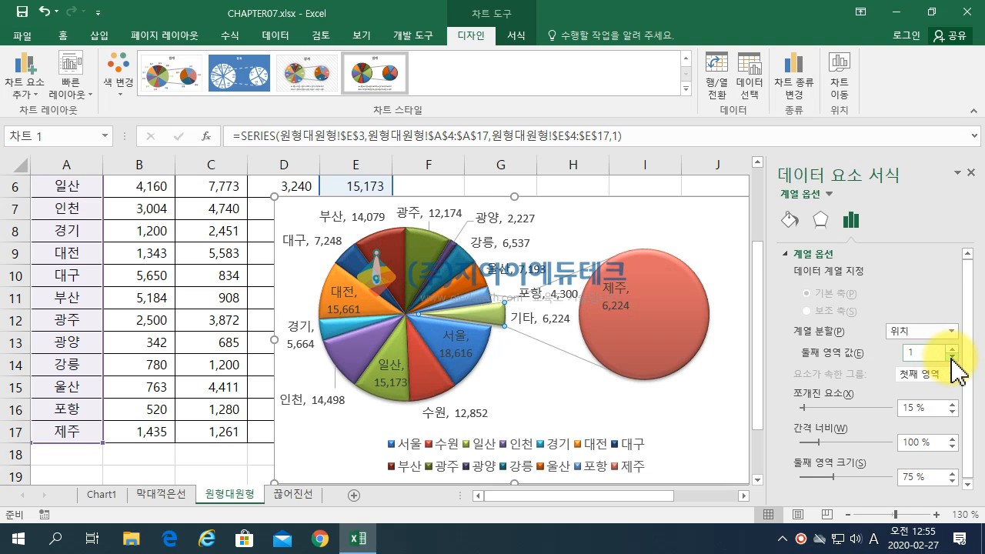
Raise the number of values in the second plot (둘째 영역 값) to 5.
{"action": "left_click", "coordinate": [953, 349]}
{"action": "left_click", "coordinate": [953, 349]}
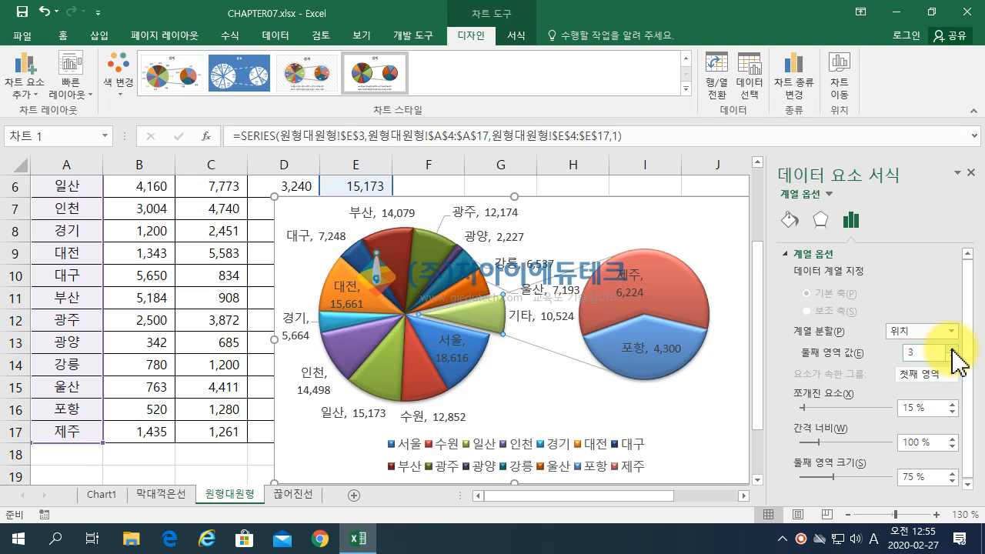
{"action": "left_click", "coordinate": [953, 349]}
{"action": "left_click", "coordinate": [953, 349]}
{"action": "left_click", "coordinate": [953, 349]}
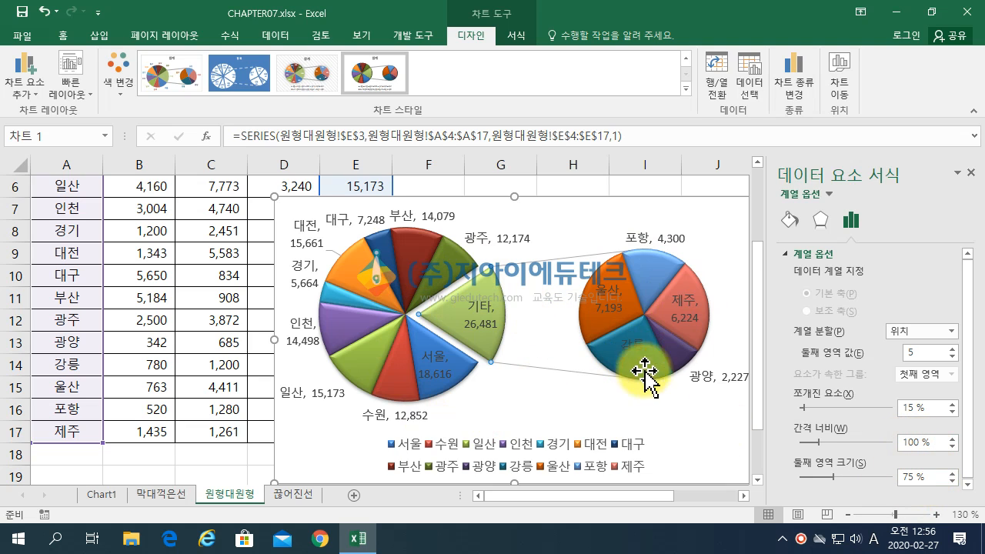
Reduce the second plot size (둘째 영역 크기) of the pie-of-pie chart to 40%.
{"action": "left_click", "coordinate": [953, 481]}
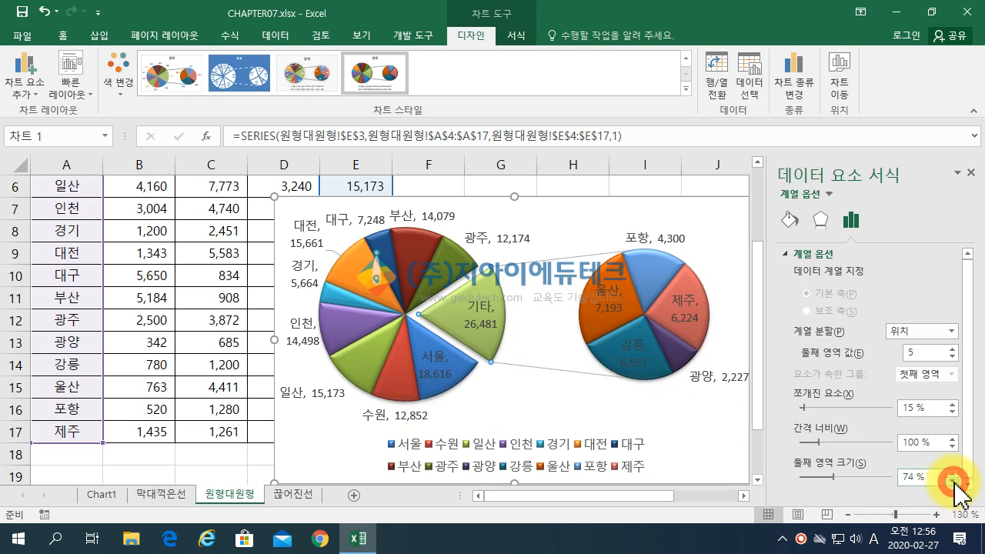
{"action": "left_click", "coordinate": [953, 482]}
{"action": "left_click", "coordinate": [953, 481]}
{"action": "left_click", "coordinate": [953, 481]}
{"action": "left_click", "coordinate": [953, 481]}
{"action": "left_click", "coordinate": [954, 481]}
{"action": "left_click", "coordinate": [953, 481]}
{"action": "left_click", "coordinate": [953, 481]}
{"action": "left_click", "coordinate": [953, 481]}
{"action": "left_click", "coordinate": [953, 481]}
{"action": "left_click", "coordinate": [953, 481]}
{"action": "left_click", "coordinate": [953, 481]}
{"action": "left_click", "coordinate": [953, 481]}
{"action": "left_click", "coordinate": [953, 481]}
{"action": "left_click", "coordinate": [953, 482]}
{"action": "left_click", "coordinate": [953, 481]}
{"action": "left_click", "coordinate": [953, 481]}
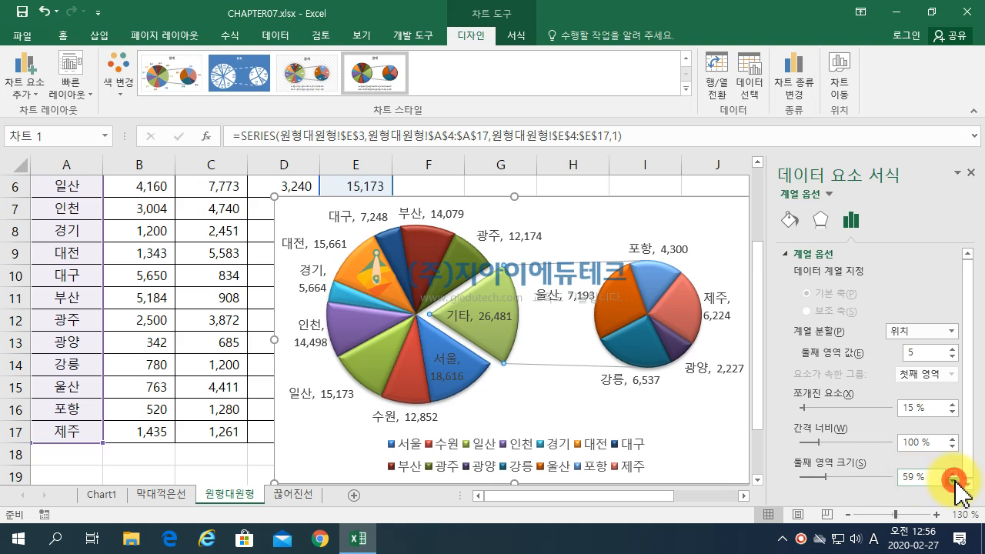
{"action": "left_click", "coordinate": [953, 481]}
{"action": "left_click", "coordinate": [953, 481]}
{"action": "left_click", "coordinate": [953, 481]}
{"action": "left_click", "coordinate": [953, 481]}
{"action": "left_click", "coordinate": [953, 481]}
{"action": "left_click", "coordinate": [953, 481]}
{"action": "left_click", "coordinate": [953, 481]}
{"action": "left_click", "coordinate": [953, 481]}
{"action": "left_click", "coordinate": [953, 481]}
{"action": "left_click", "coordinate": [953, 481]}
{"action": "left_click", "coordinate": [953, 481]}
{"action": "left_click", "coordinate": [953, 481]}
{"action": "left_click", "coordinate": [953, 481]}
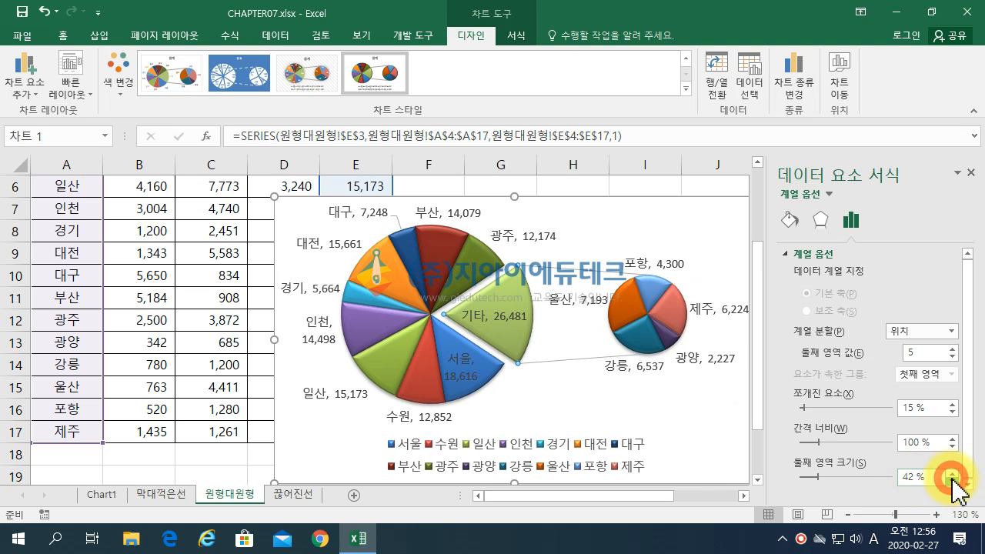
{"action": "left_click", "coordinate": [953, 481]}
{"action": "left_click", "coordinate": [953, 481]}
{"action": "left_click", "coordinate": [953, 481]}
{"action": "left_click", "coordinate": [953, 481]}
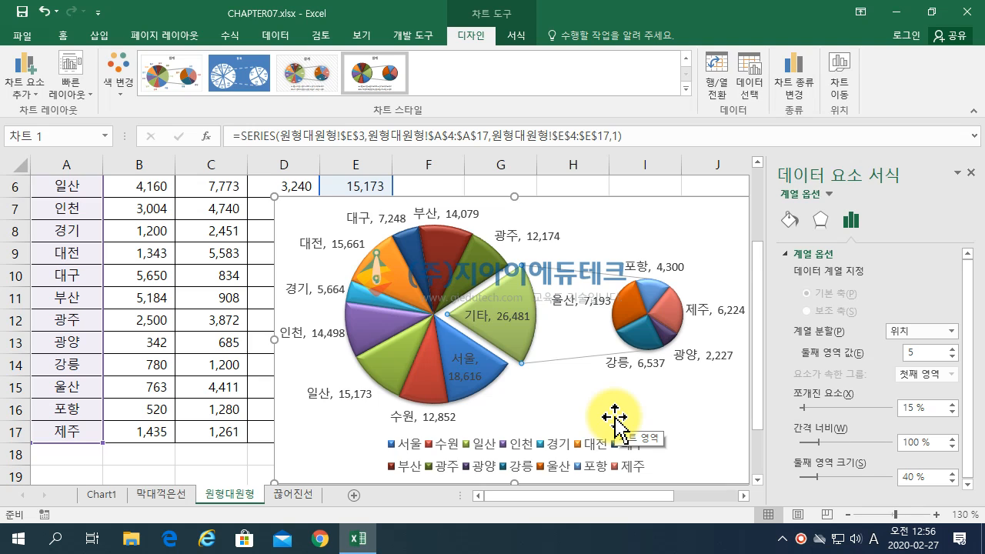
Make the pie-of-pie data labels show percentages (백분율) instead of values (값), and close the label formatting options.
{"action": "left_click", "coordinate": [495, 318]}
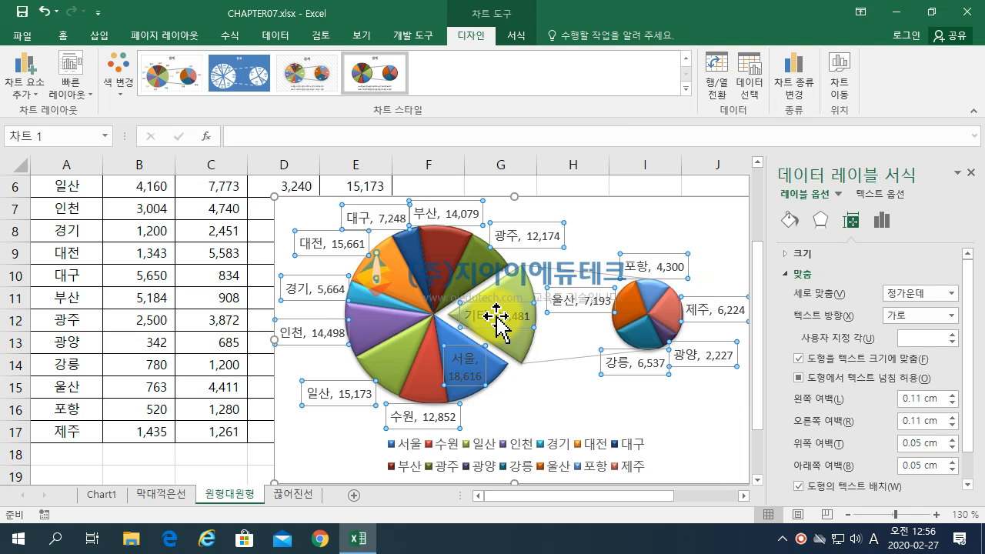
{"action": "right_click", "coordinate": [497, 316]}
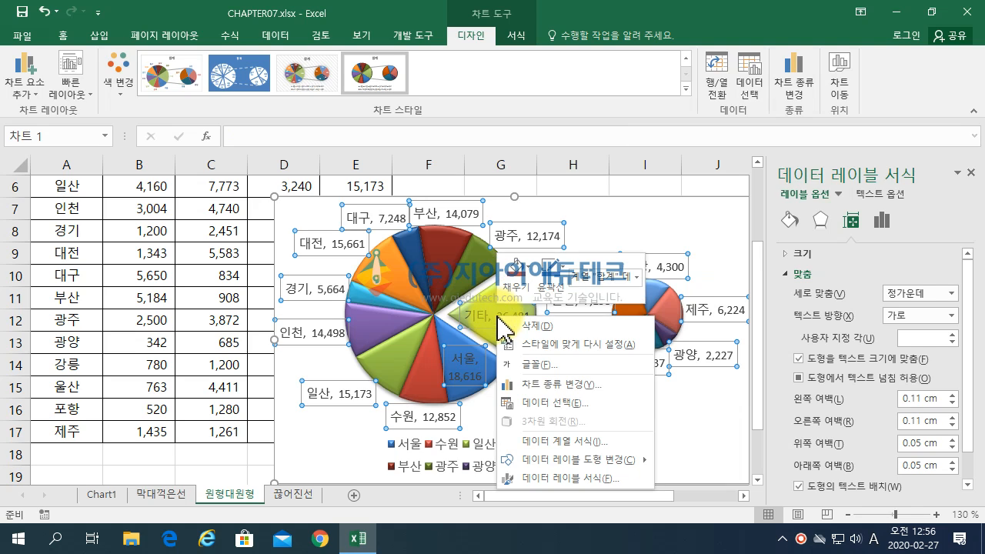
{"action": "left_click", "coordinate": [579, 479]}
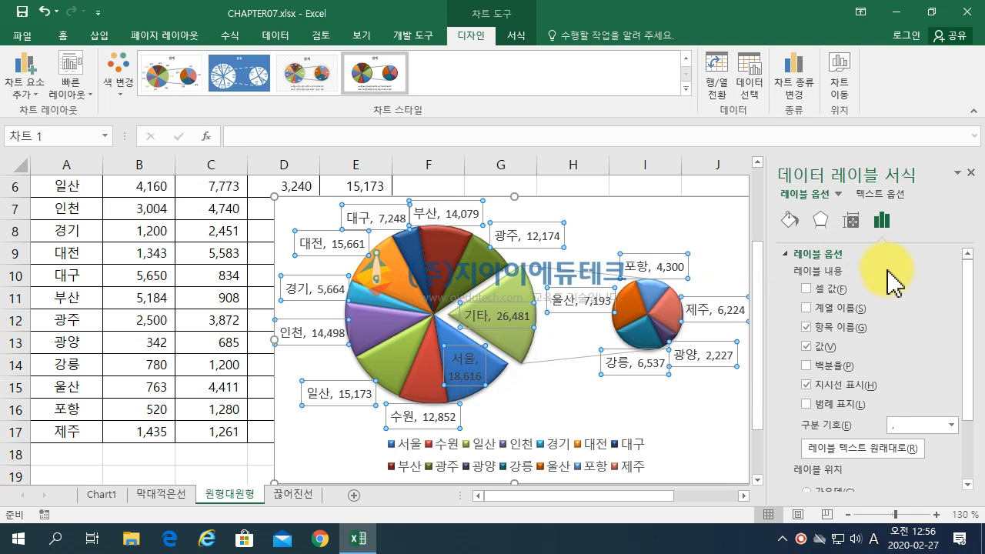
{"action": "left_click", "coordinate": [808, 348]}
{"action": "left_click", "coordinate": [810, 368]}
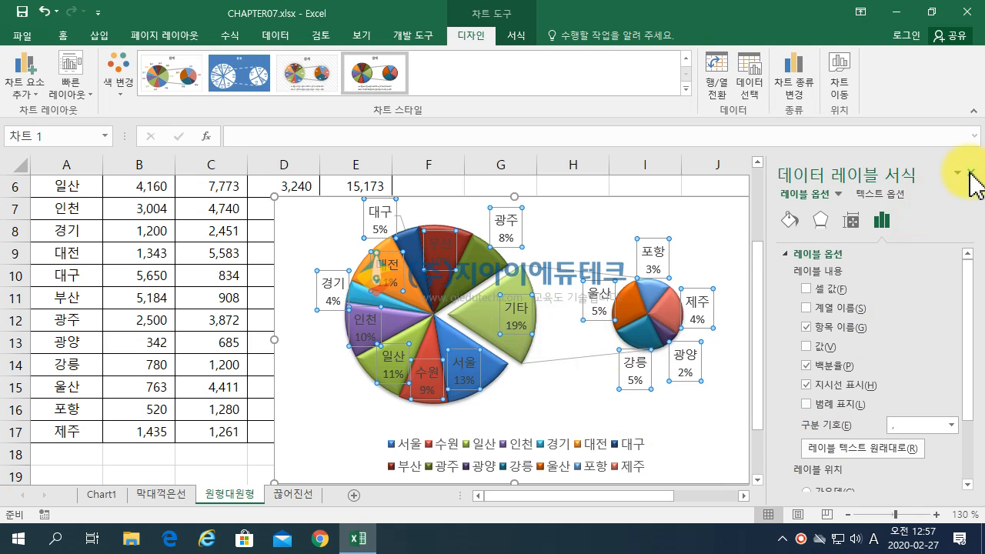
{"action": "left_click", "coordinate": [971, 172]}
Move the pie-of-pie chart to a new sheet named Chart2.
{"action": "left_click", "coordinate": [775, 206]}
{"action": "left_click", "coordinate": [841, 86]}
{"action": "left_click", "coordinate": [418, 176]}
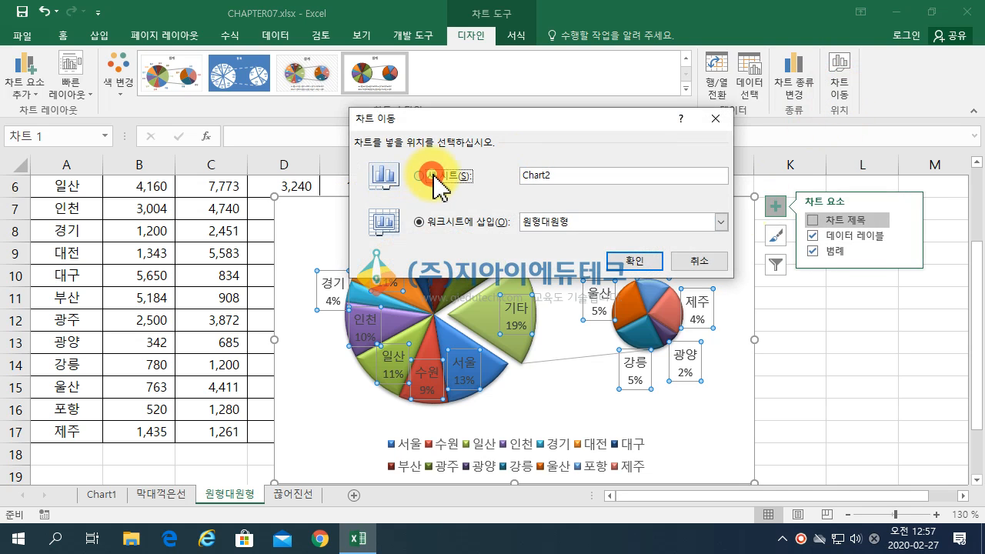
{"action": "left_click", "coordinate": [635, 261]}
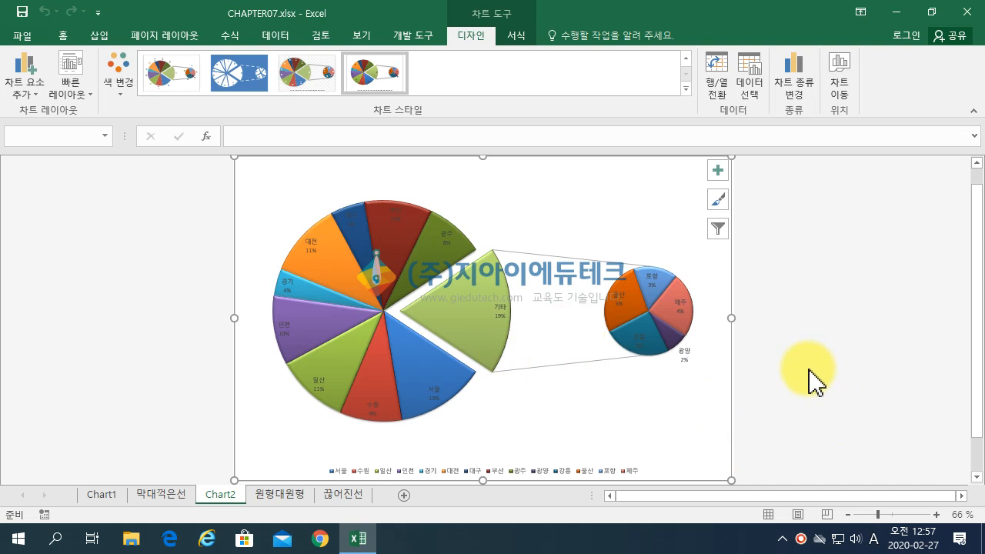
On the 끊어진선 sheet, select only the blank cells (빈 셀) within the team data range B2:D15.
{"action": "left_click", "coordinate": [354, 499]}
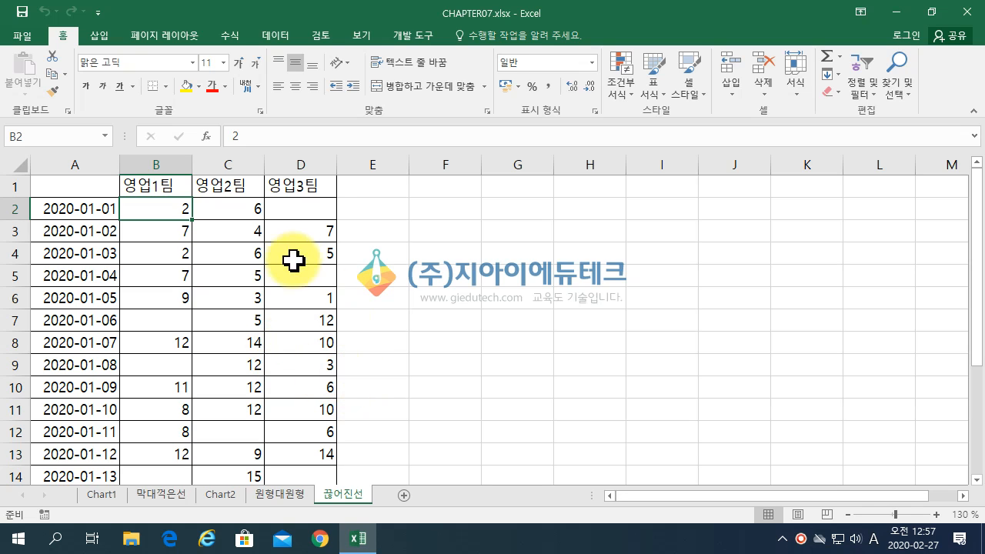
{"action": "left_click", "coordinate": [312, 209]}
{"action": "left_click", "coordinate": [296, 275]}
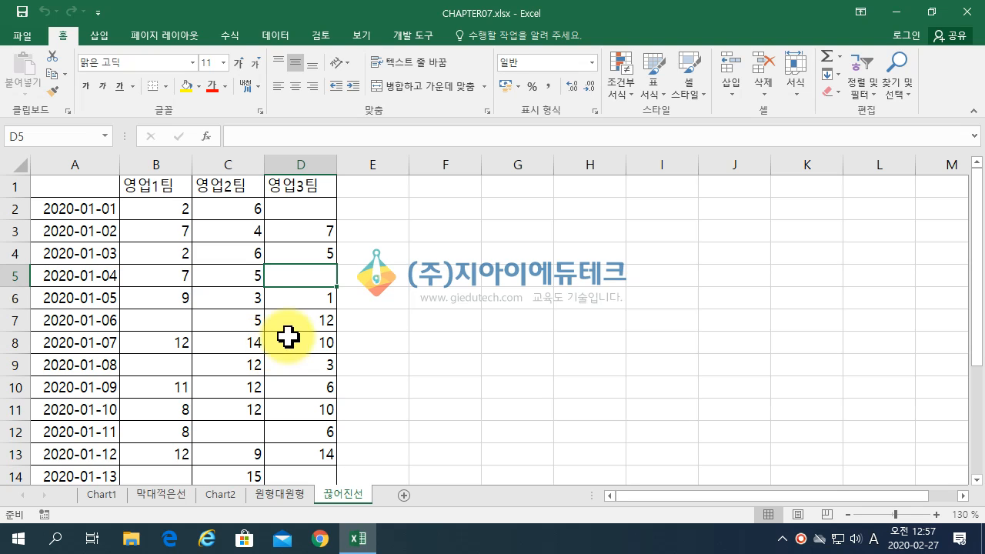
{"action": "left_click_drag", "start_coordinate": [159, 208], "coordinate": [288, 423]}
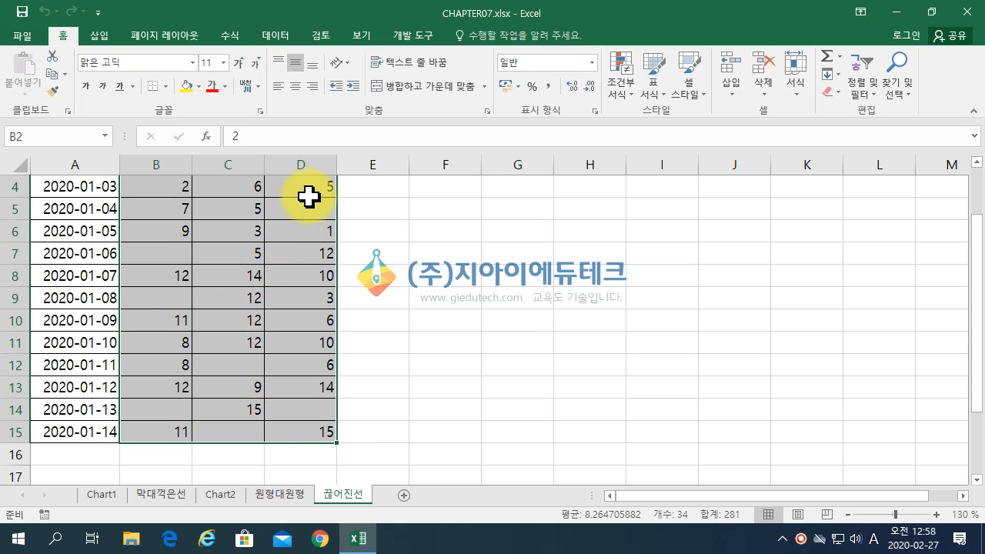
{"action": "left_click", "coordinate": [898, 88]}
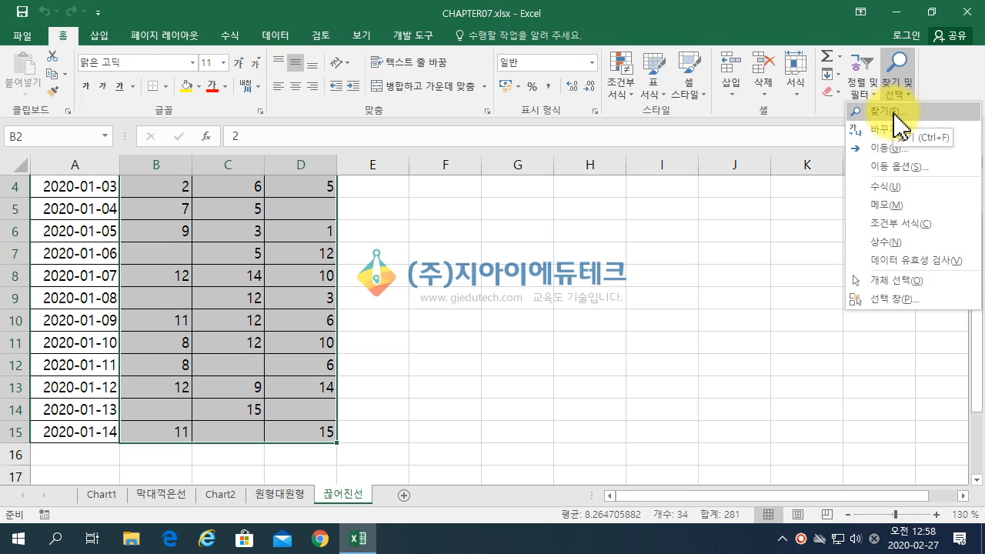
{"action": "left_click", "coordinate": [899, 166]}
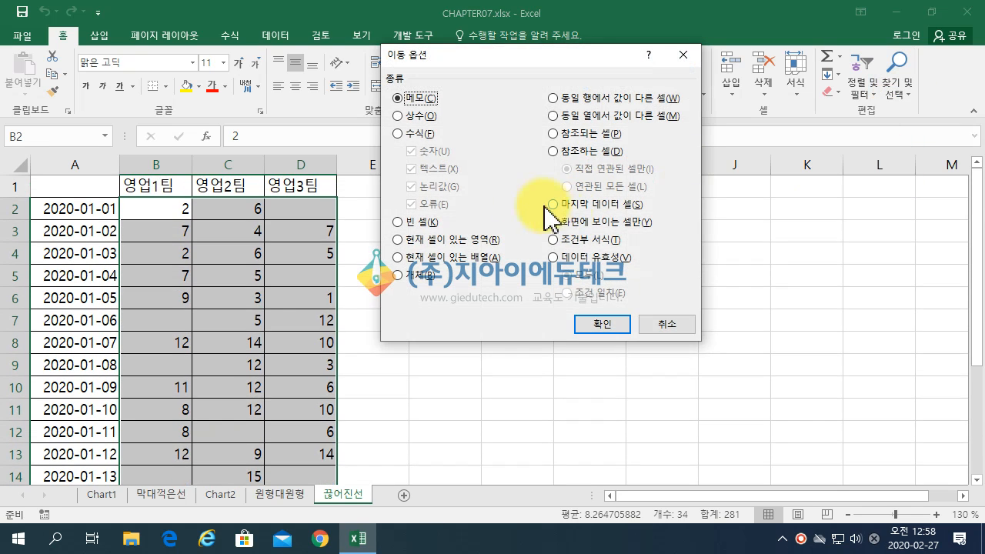
{"action": "left_click", "coordinate": [420, 222]}
{"action": "left_click", "coordinate": [612, 325]}
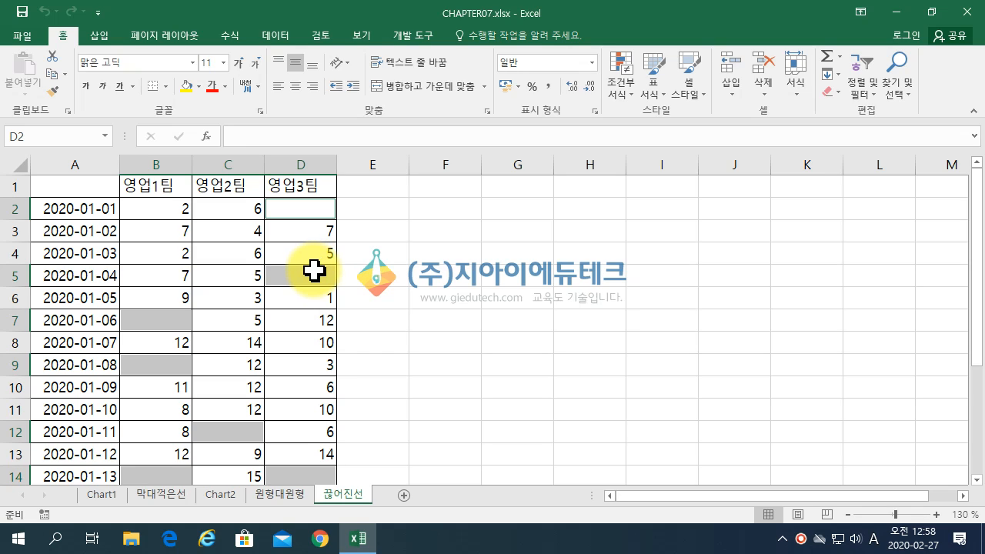
Fill all the selected blank cells with the formula =NA().
{"action": "left_click", "coordinate": [281, 137]}
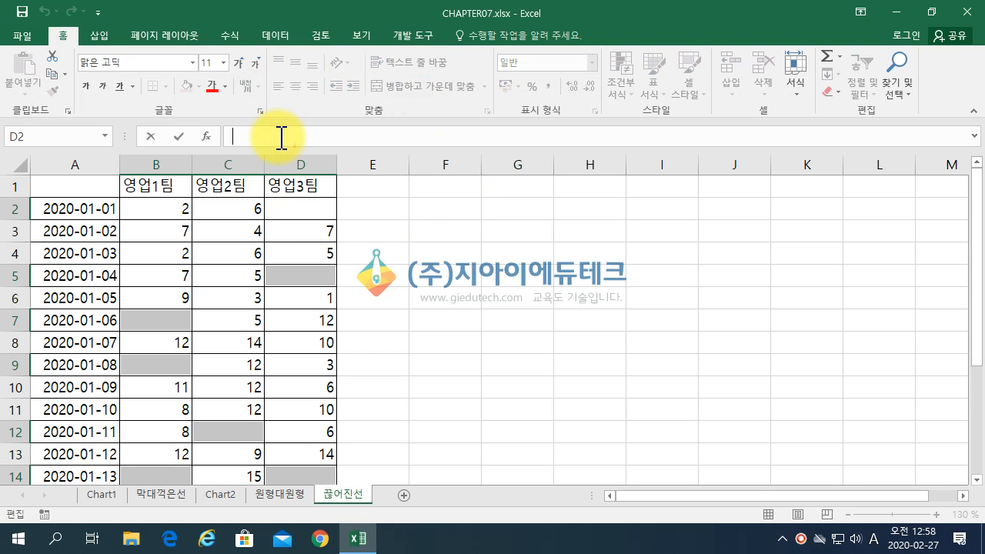
{"action": "type", "text": "="}
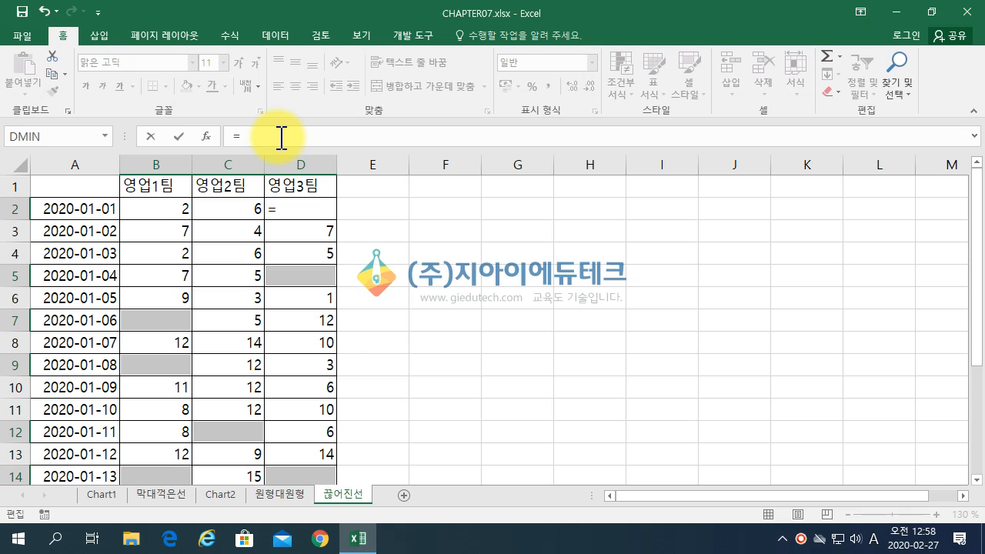
{"action": "type", "text": "na()"}
{"action": "key", "text": "Return"}
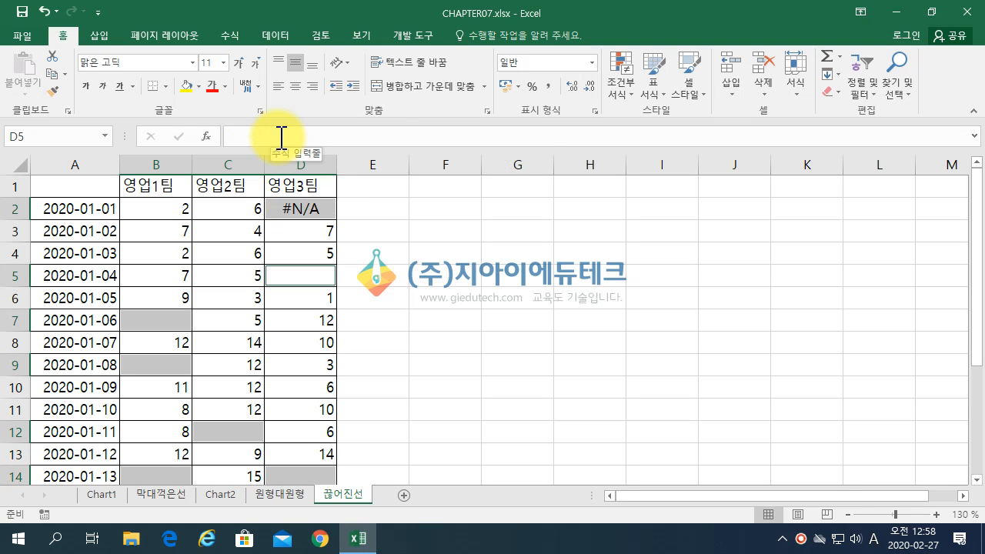
{"action": "type", "text": "=na()"}
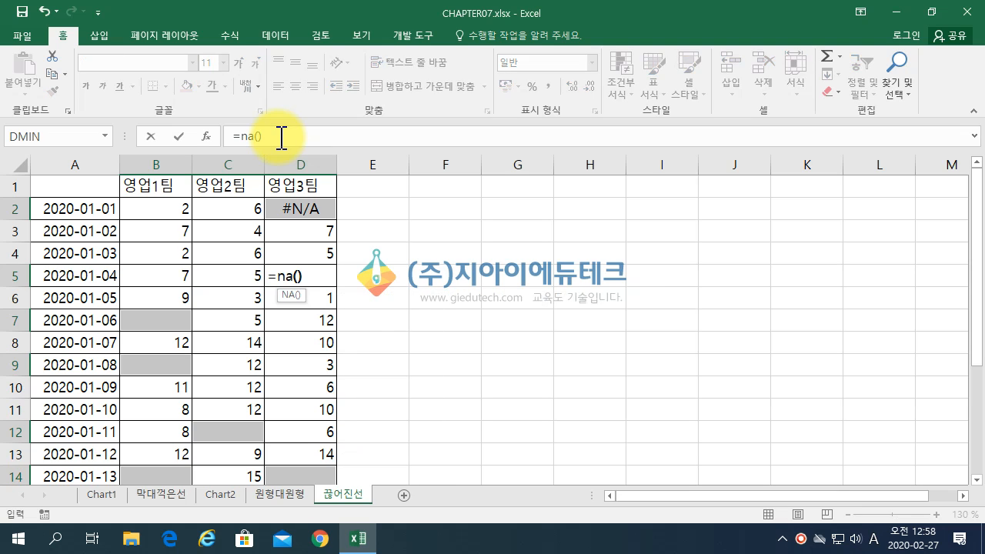
{"action": "key", "text": "ctrl+Return"}
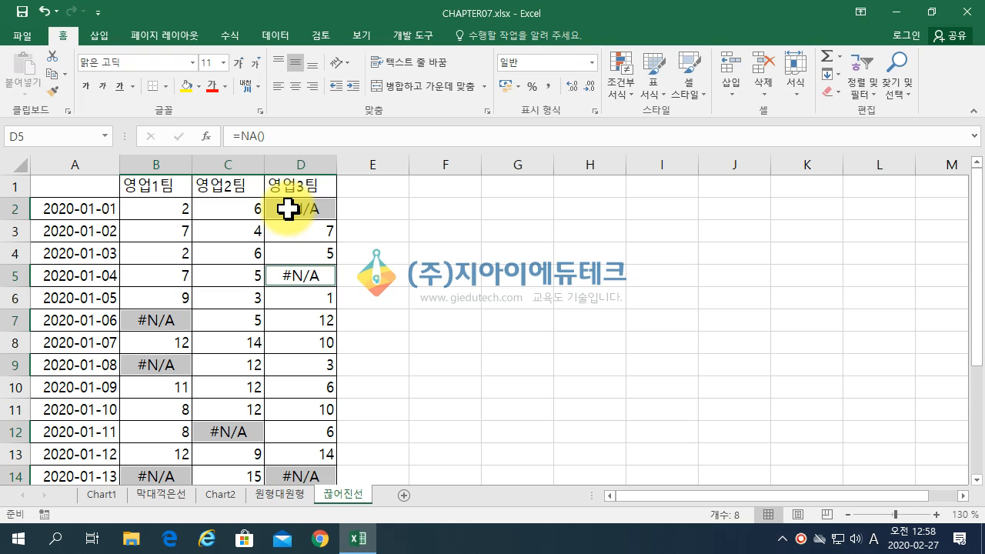
Set the font colour of the NA() cells to white and check cell D2 against its neighbours.
{"action": "left_click", "coordinate": [225, 87]}
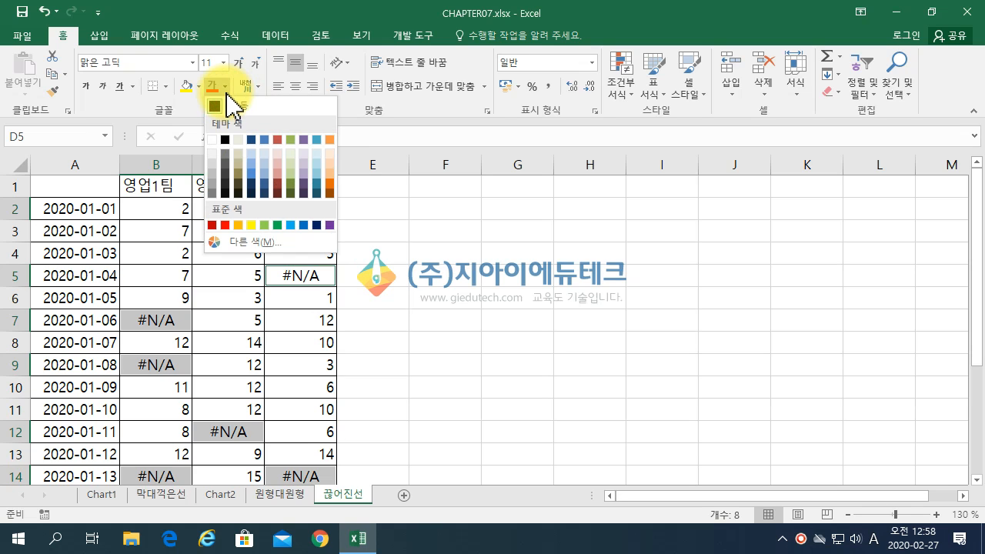
{"action": "left_click", "coordinate": [213, 139]}
{"action": "left_click", "coordinate": [317, 207]}
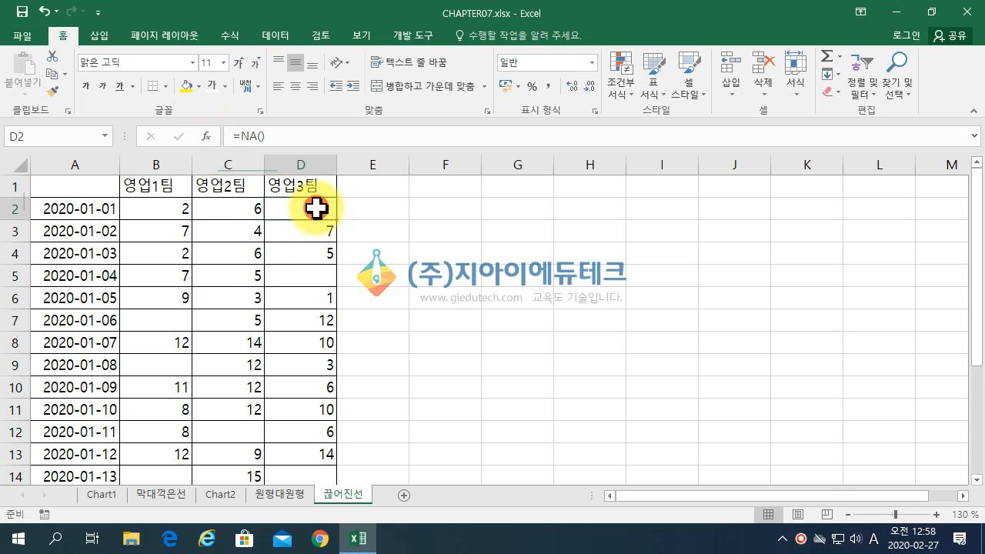
{"action": "left_click", "coordinate": [220, 209]}
{"action": "left_click", "coordinate": [161, 205]}
{"action": "left_click", "coordinate": [309, 213]}
{"action": "left_click", "coordinate": [214, 204]}
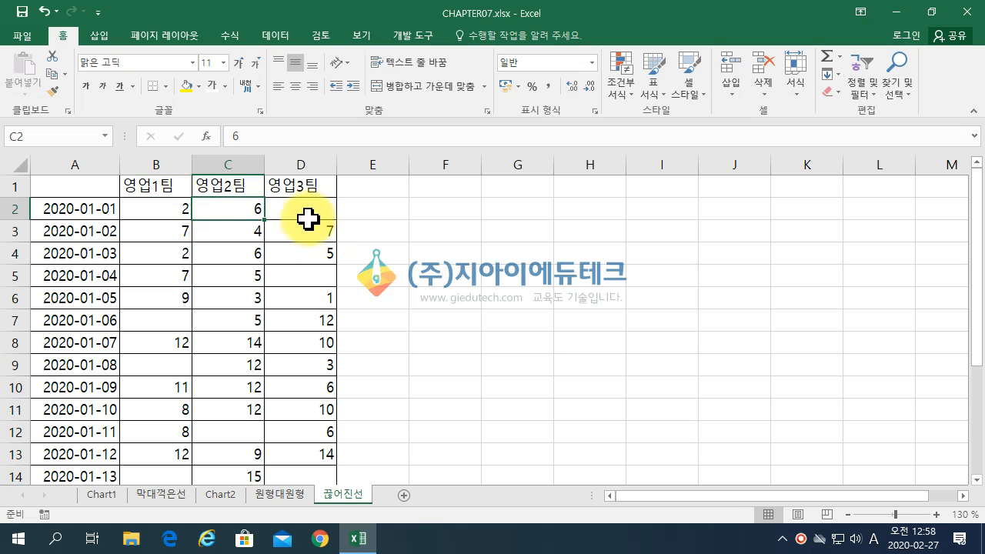
{"action": "left_click_drag", "start_coordinate": [310, 215], "coordinate": [307, 225]}
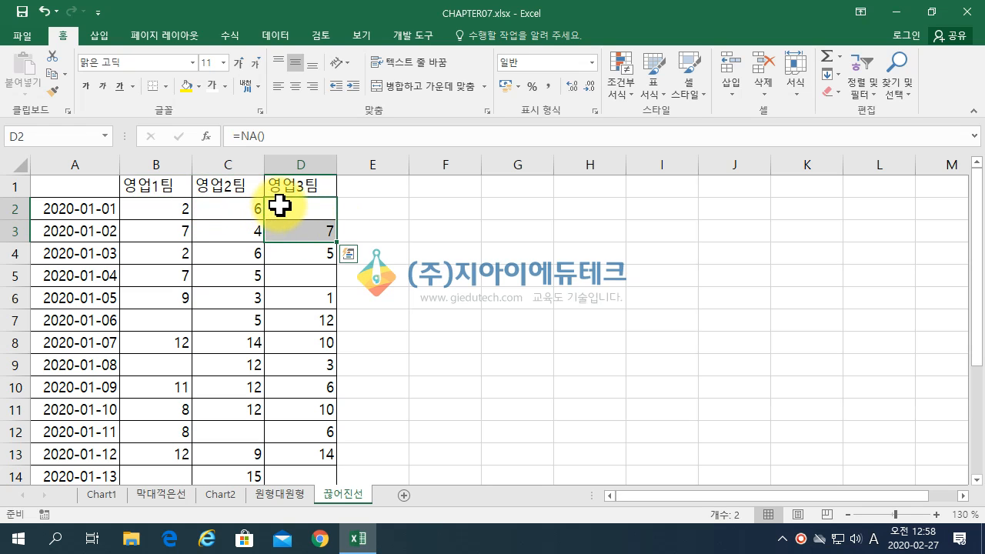
Insert a 2-D line chart with markers from the whole table, from A1 to its last cell.
{"action": "left_click", "coordinate": [80, 191]}
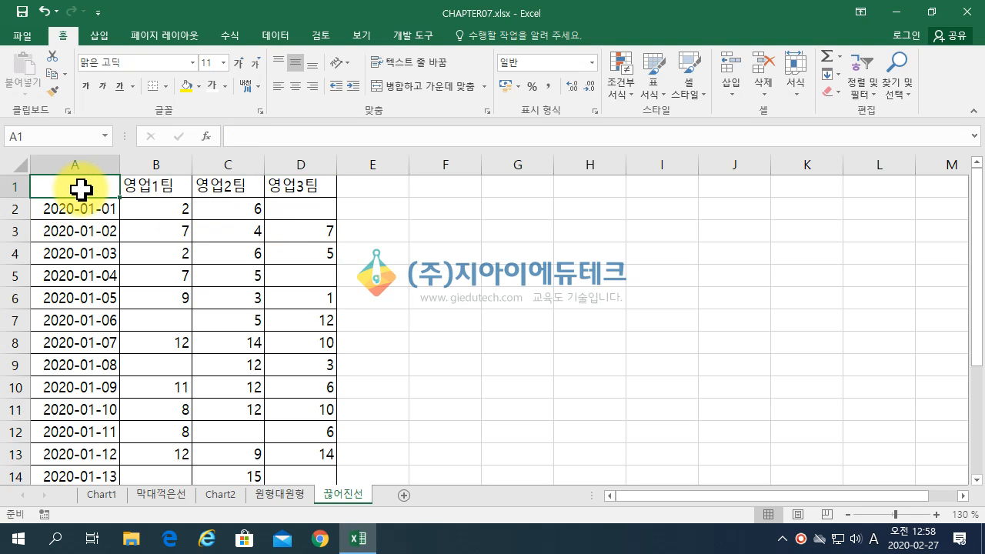
{"action": "key", "text": "ctrl+shift+End"}
{"action": "scroll", "coordinate": [243, 391], "scroll_direction": "up", "scroll_amount": 1}
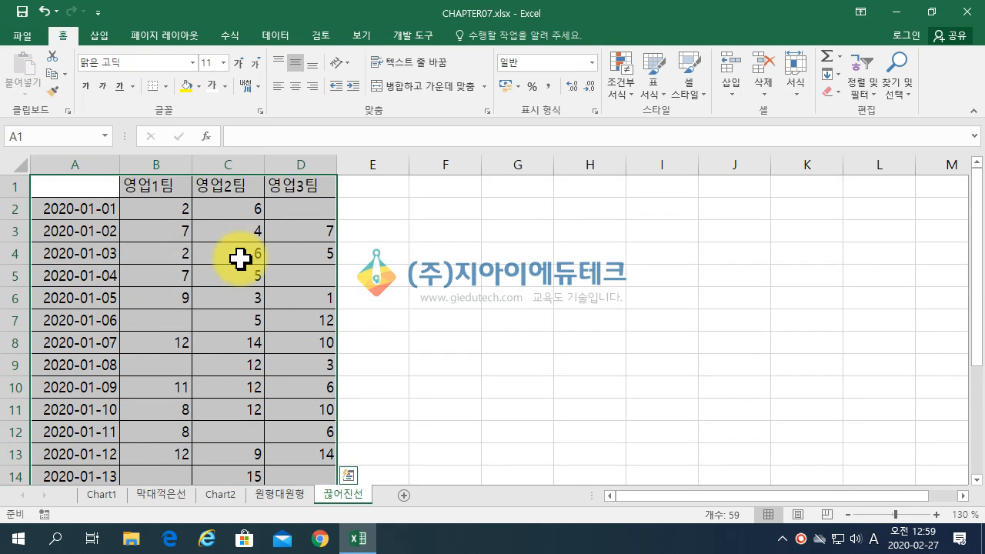
{"action": "left_click", "coordinate": [100, 35]}
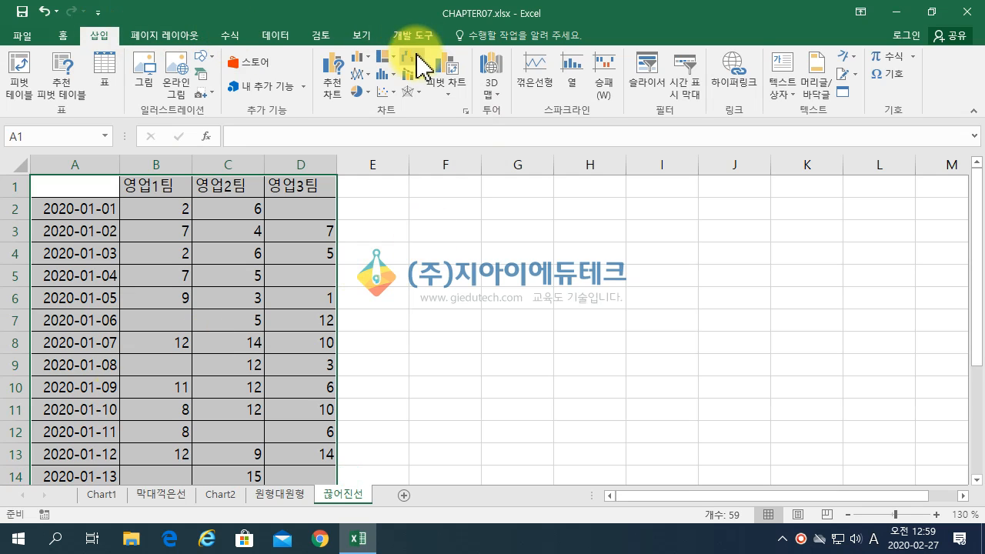
{"action": "left_click", "coordinate": [365, 79]}
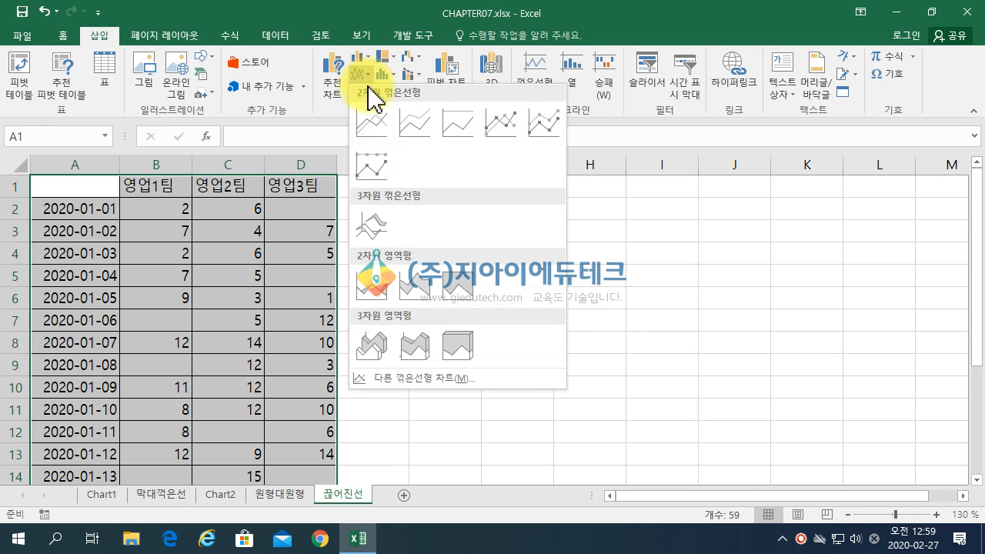
{"action": "left_click", "coordinate": [508, 137]}
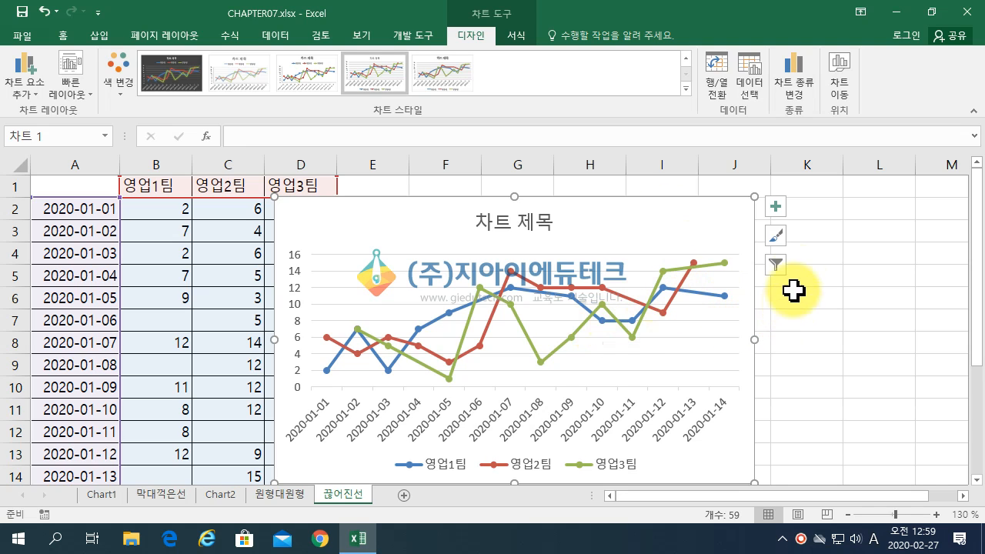
Move the chart legend to the right (오른쪽) and return it to the bottom (아래쪽).
{"action": "left_click", "coordinate": [537, 476]}
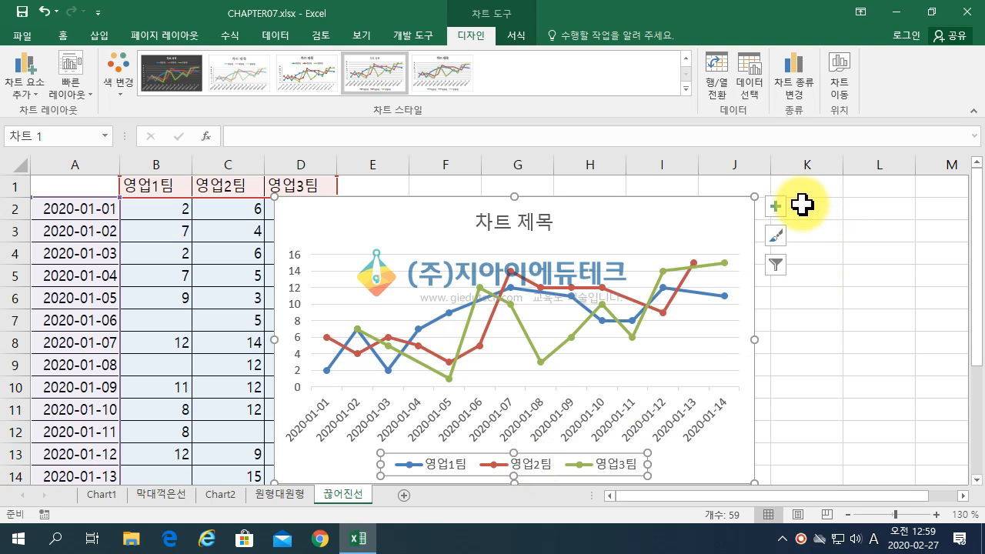
{"action": "left_click", "coordinate": [776, 208]}
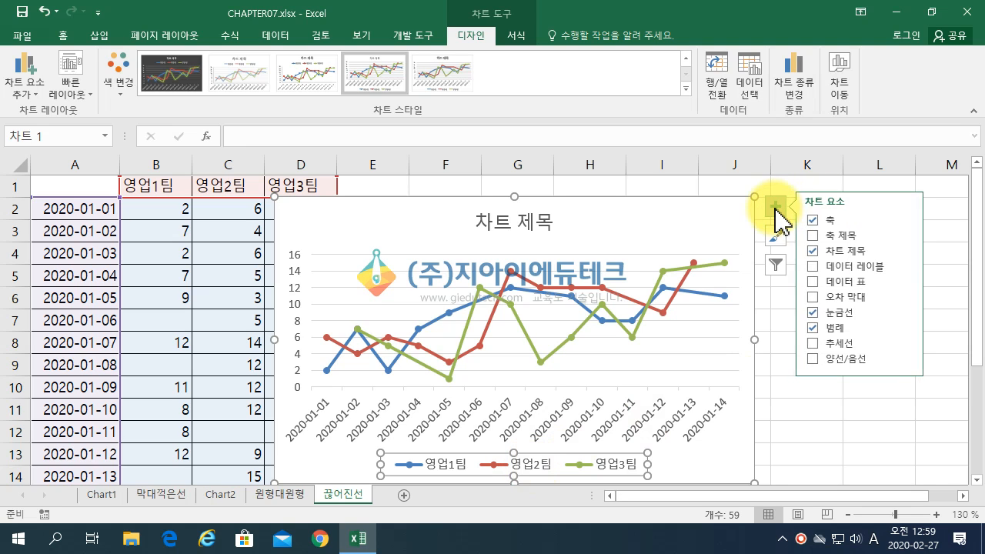
{"action": "left_click", "coordinate": [908, 333]}
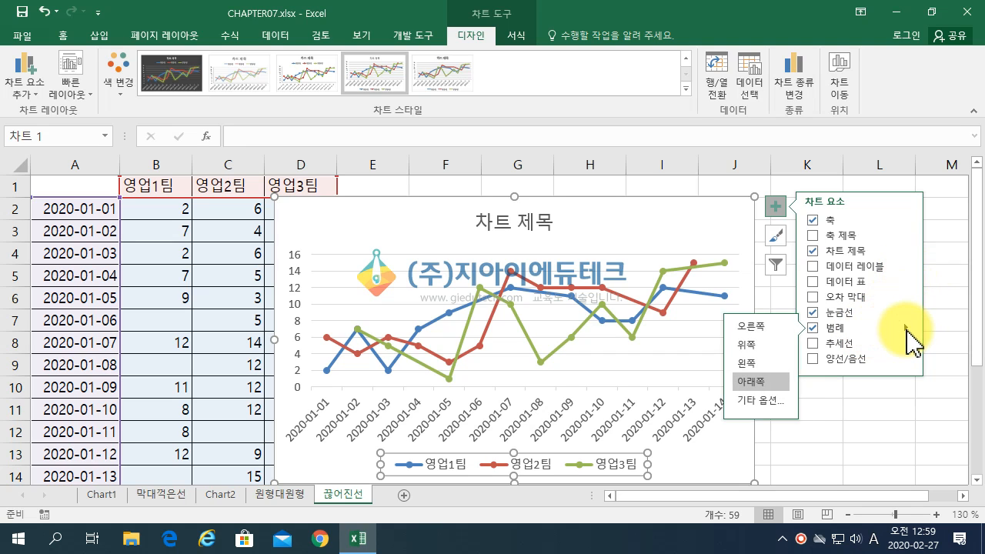
{"action": "left_click", "coordinate": [762, 329]}
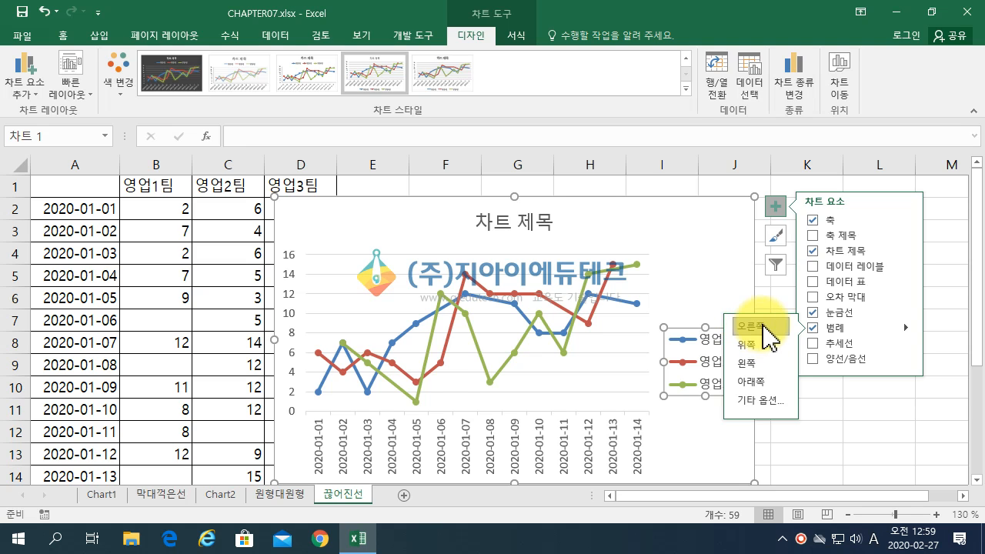
{"action": "left_click", "coordinate": [760, 381]}
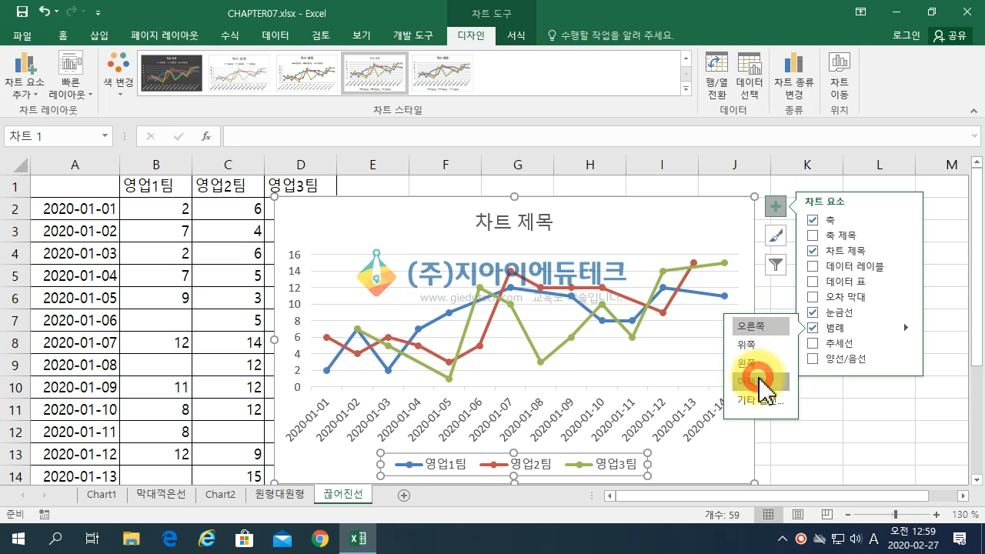
Open the legend's format settings (범례 서식) and review its position options, leaving the legend deselected.
{"action": "right_click", "coordinate": [612, 468]}
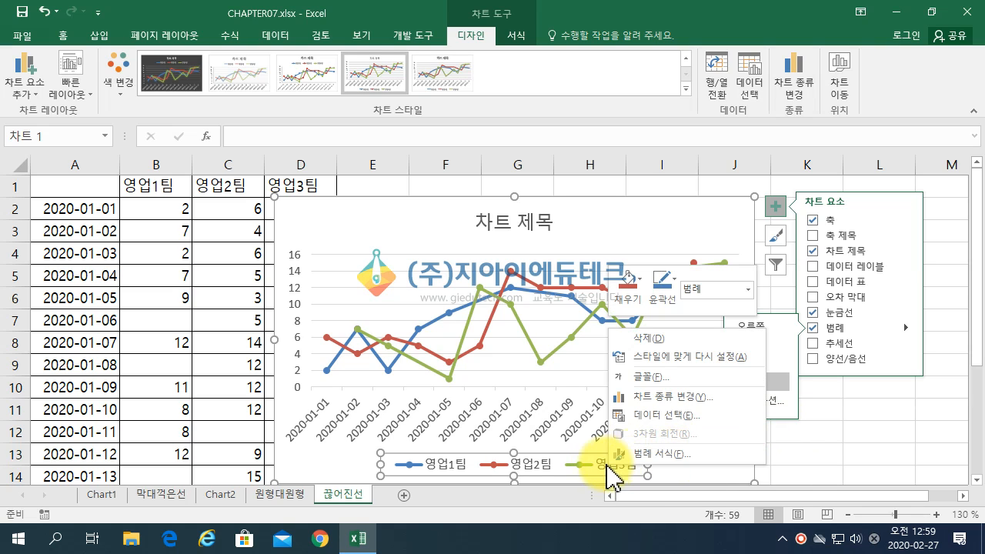
{"action": "left_click", "coordinate": [652, 453]}
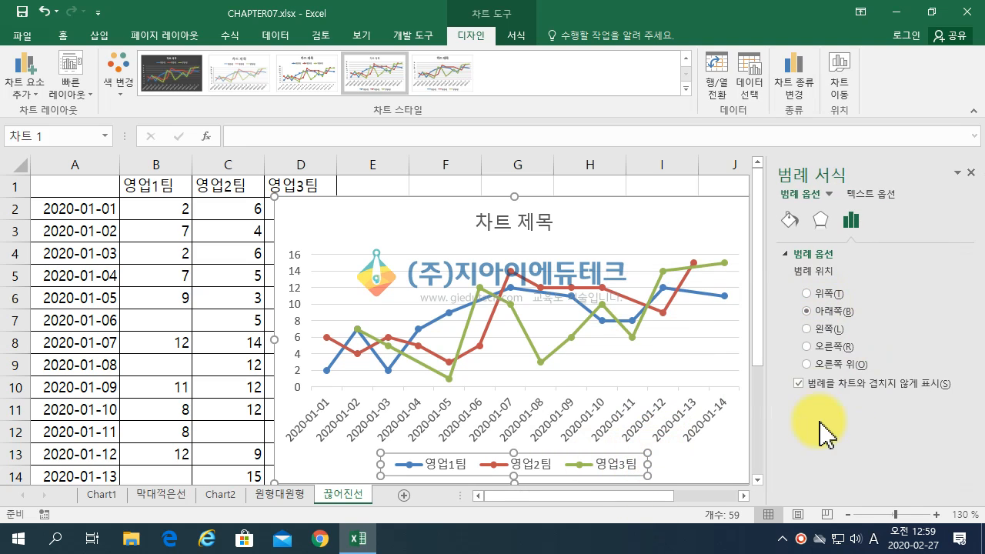
{"action": "left_click", "coordinate": [681, 462]}
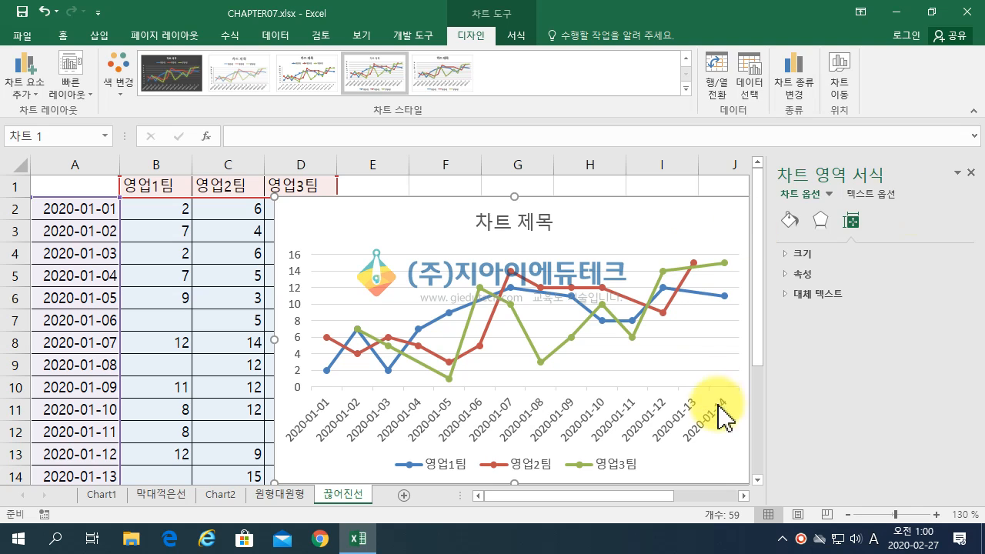
Widen the line chart by extending its left edge to the start of column B.
{"action": "left_click_drag", "start_coordinate": [275, 337], "coordinate": [155, 338]}
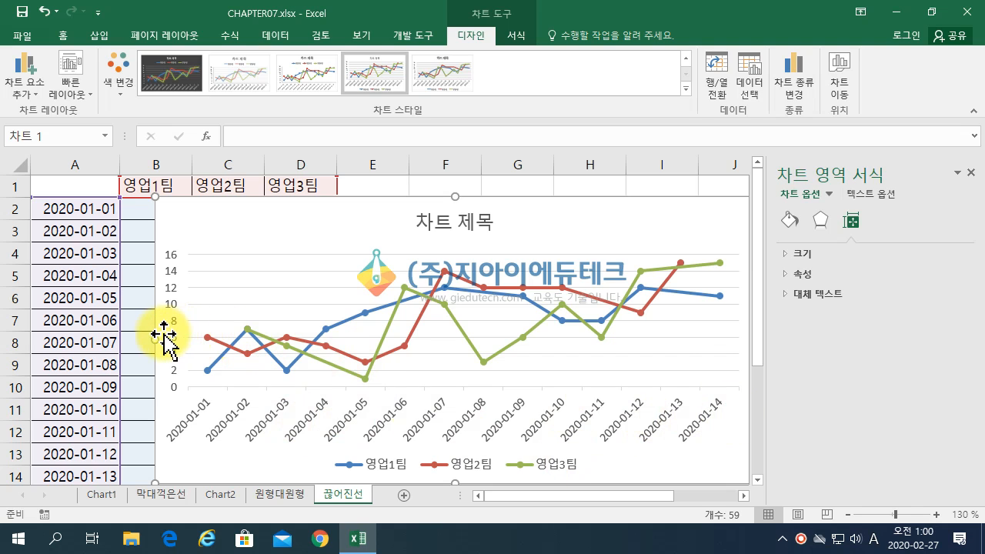
{"action": "left_click_drag", "start_coordinate": [154, 340], "coordinate": [116, 345]}
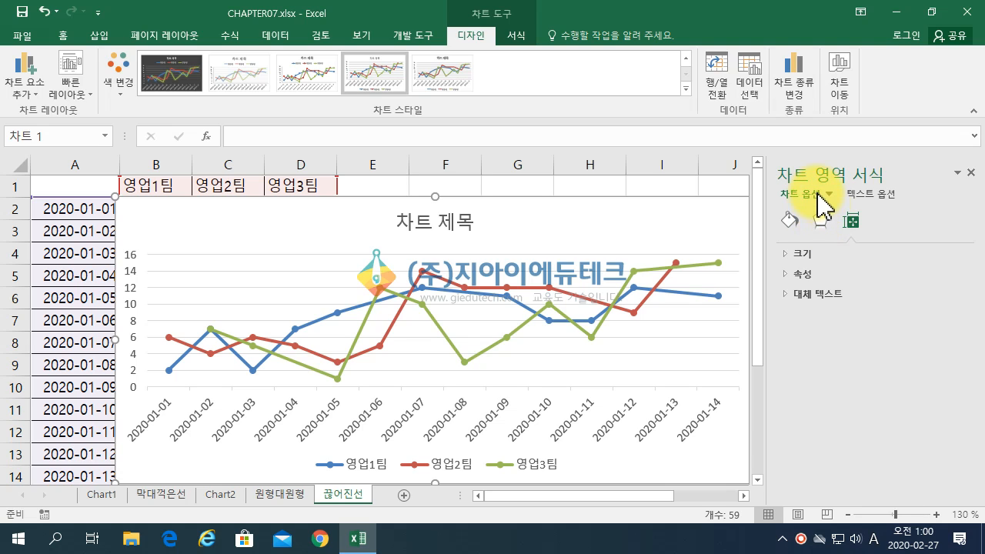
Open the horizontal date axis's format settings (축 서식) and expand the number format section (표시 형식).
{"action": "left_click", "coordinate": [496, 422]}
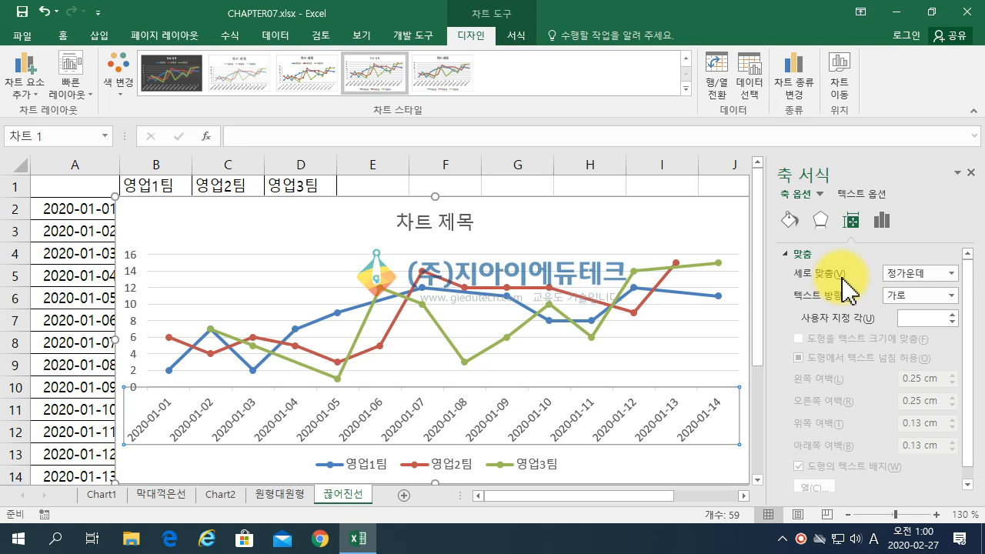
{"action": "scroll", "coordinate": [800, 323], "scroll_direction": "down", "scroll_amount": 1}
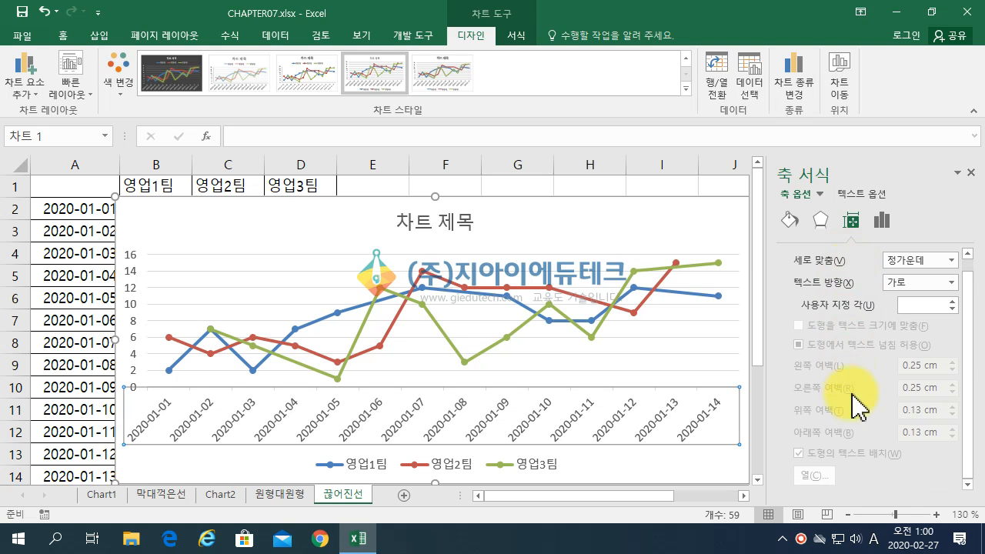
{"action": "left_click", "coordinate": [880, 221]}
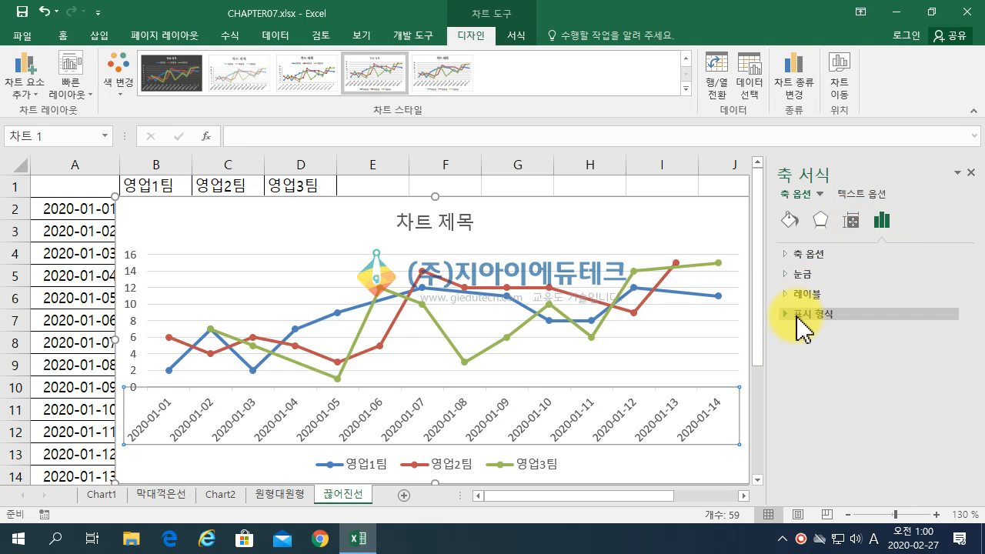
{"action": "right_click", "coordinate": [578, 416]}
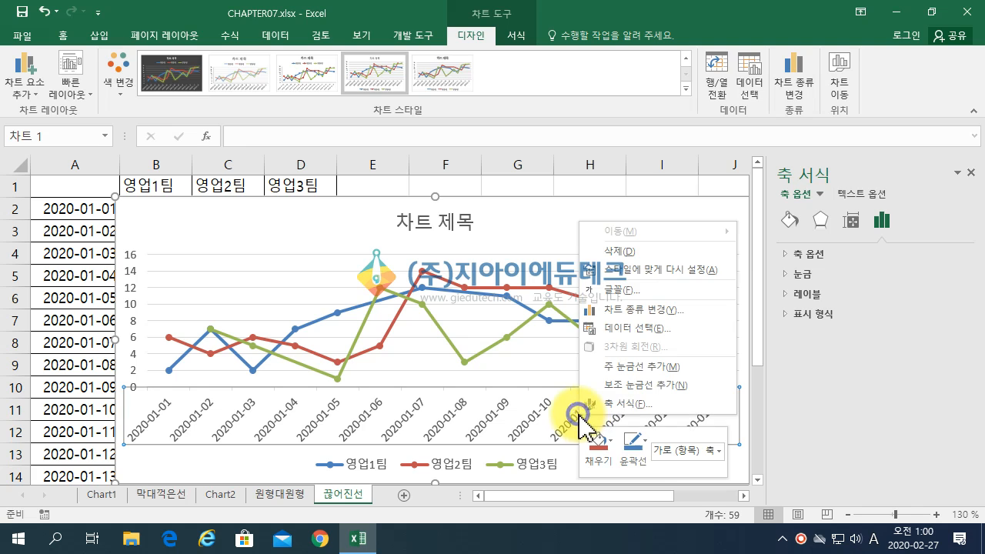
{"action": "left_click", "coordinate": [604, 404]}
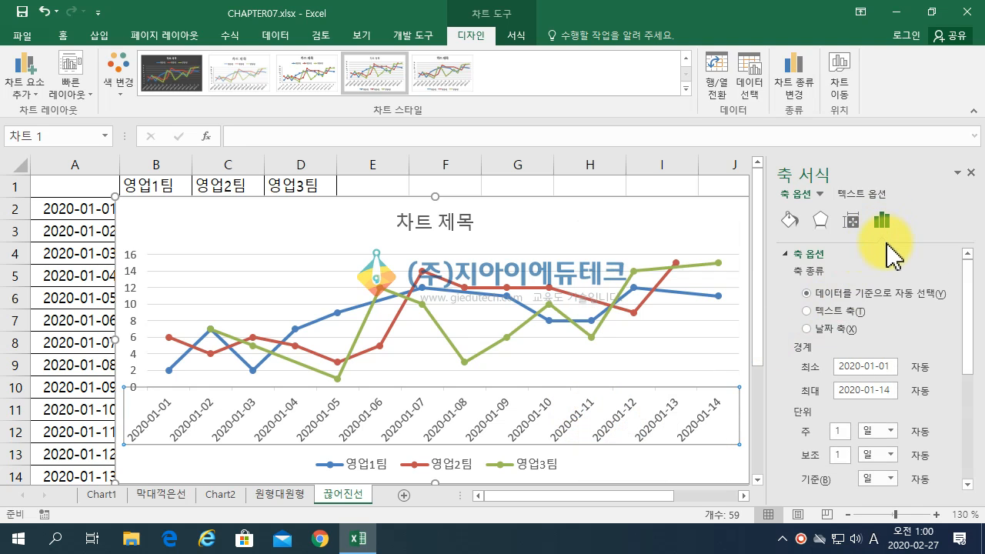
{"action": "scroll", "coordinate": [935, 327], "scroll_direction": "down", "scroll_amount": 4}
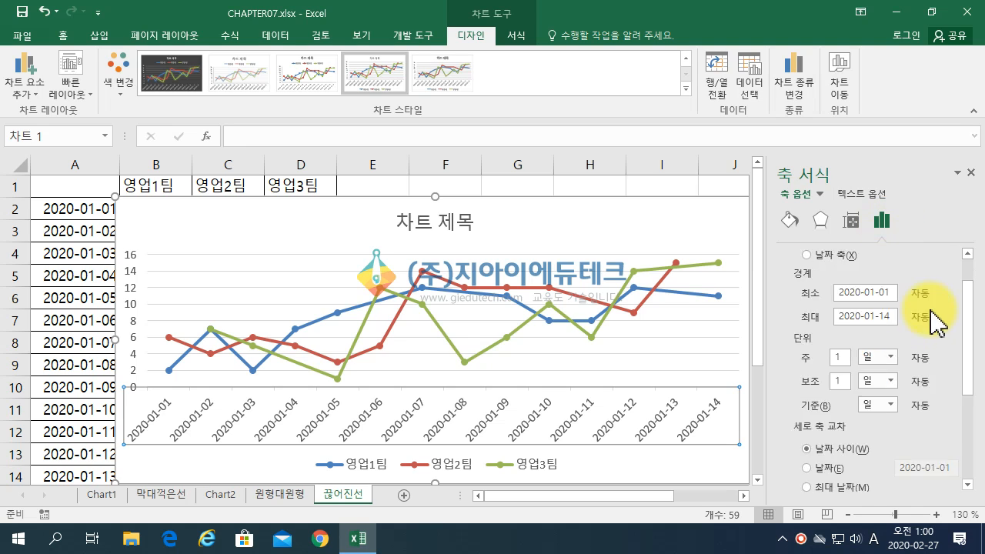
{"action": "scroll", "coordinate": [935, 347], "scroll_direction": "down", "scroll_amount": 2}
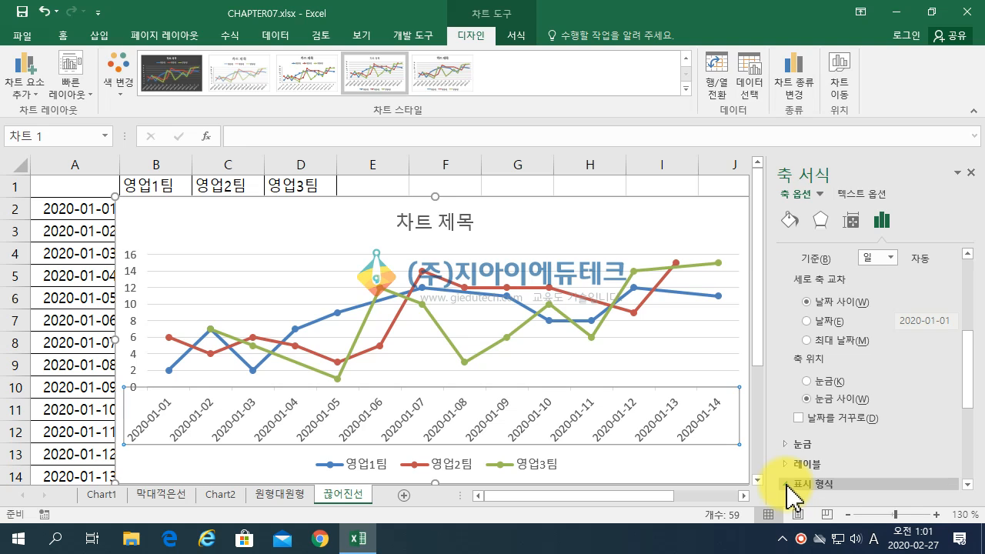
{"action": "left_click", "coordinate": [787, 484]}
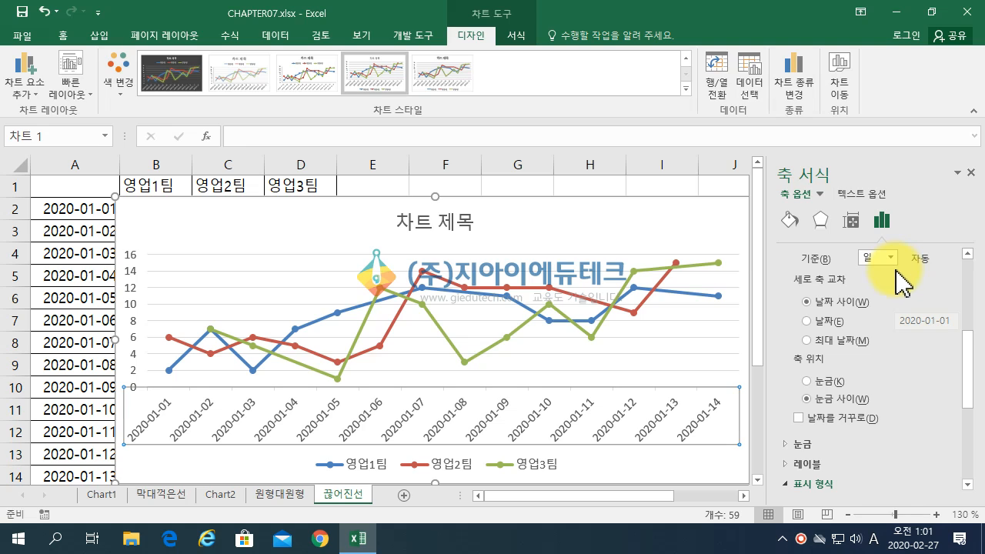
{"action": "mouse_move", "coordinate": [661, 279]}
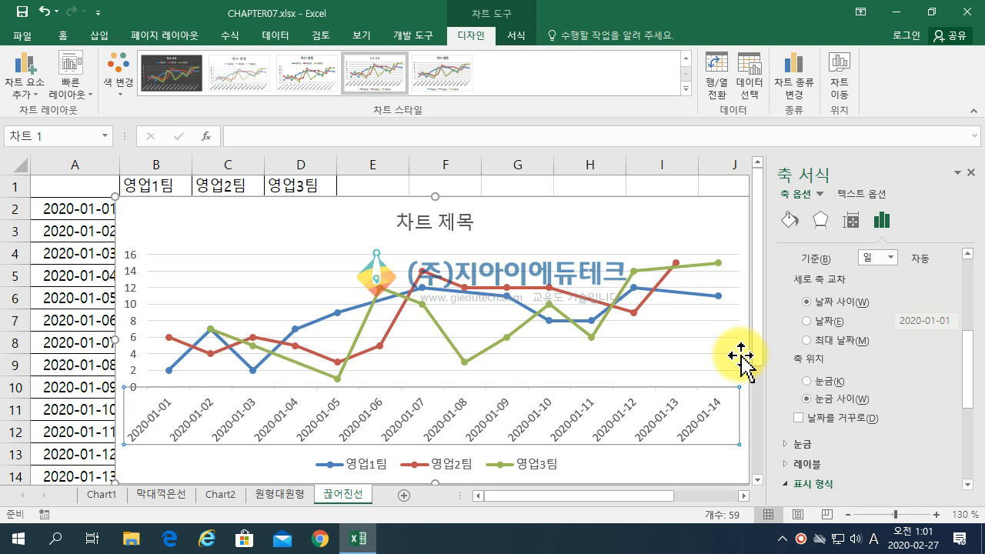
{"action": "scroll", "coordinate": [808, 370], "scroll_direction": "down", "scroll_amount": 3}
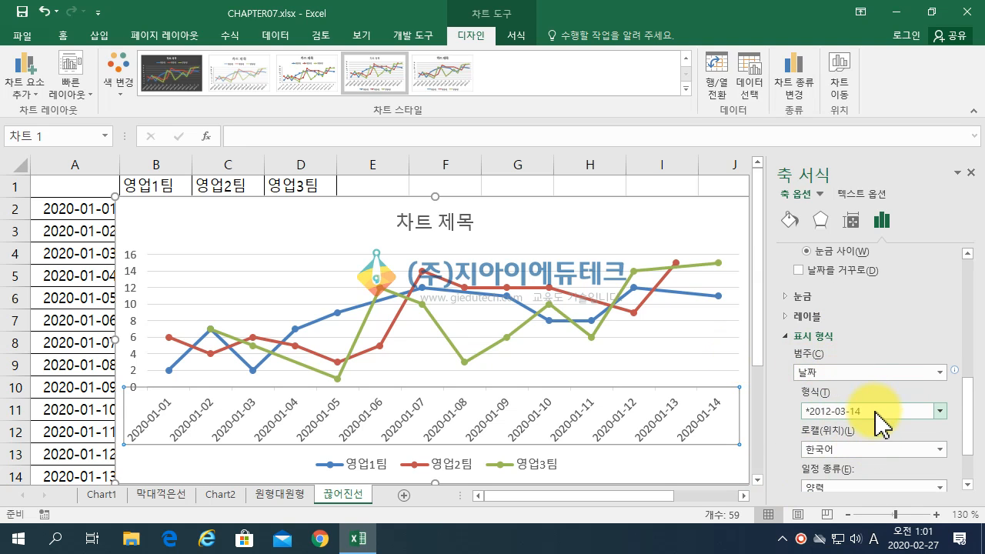
Give the date axis a custom (사용자 지정) number format with the format code m-d.
{"action": "left_click", "coordinate": [878, 412]}
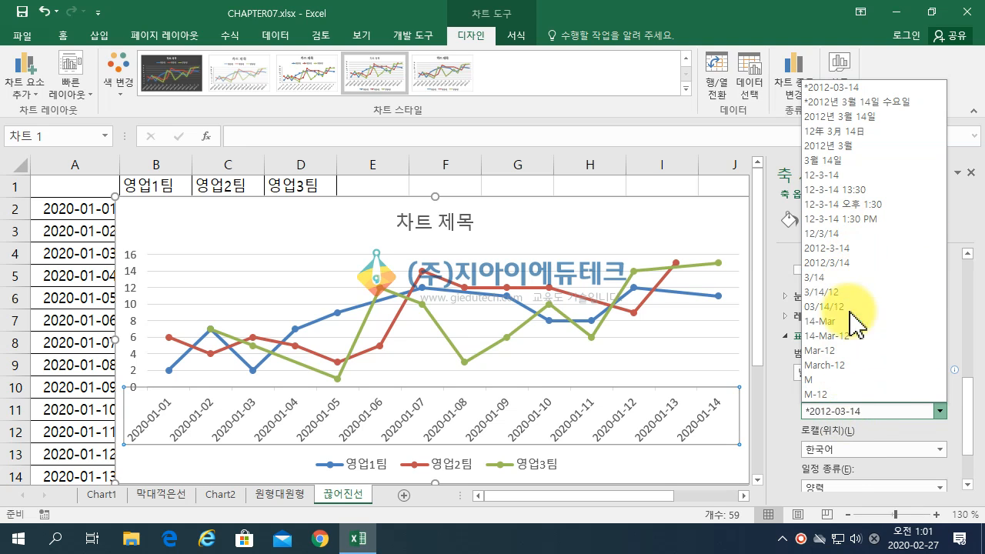
{"action": "left_click", "coordinate": [860, 410]}
{"action": "left_click", "coordinate": [850, 373]}
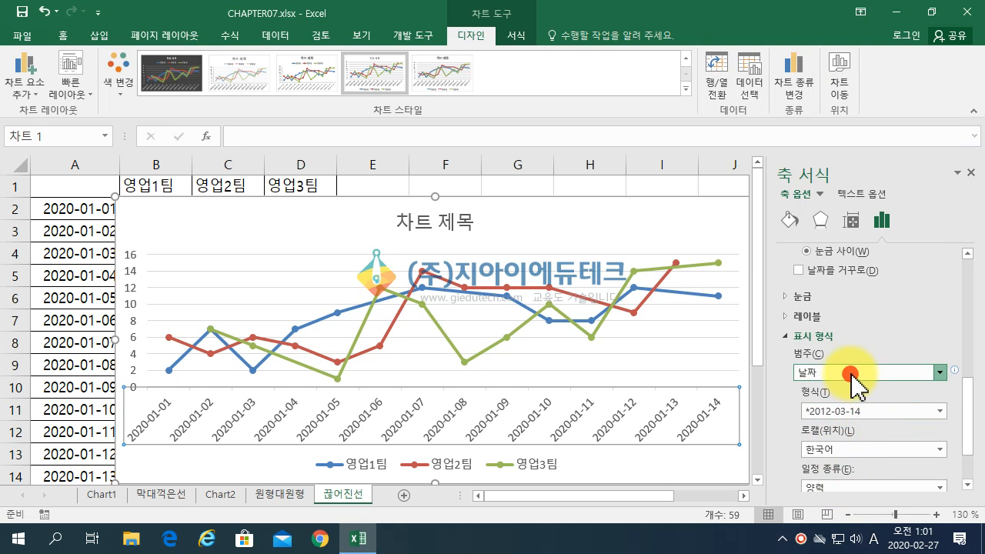
{"action": "left_click", "coordinate": [845, 358]}
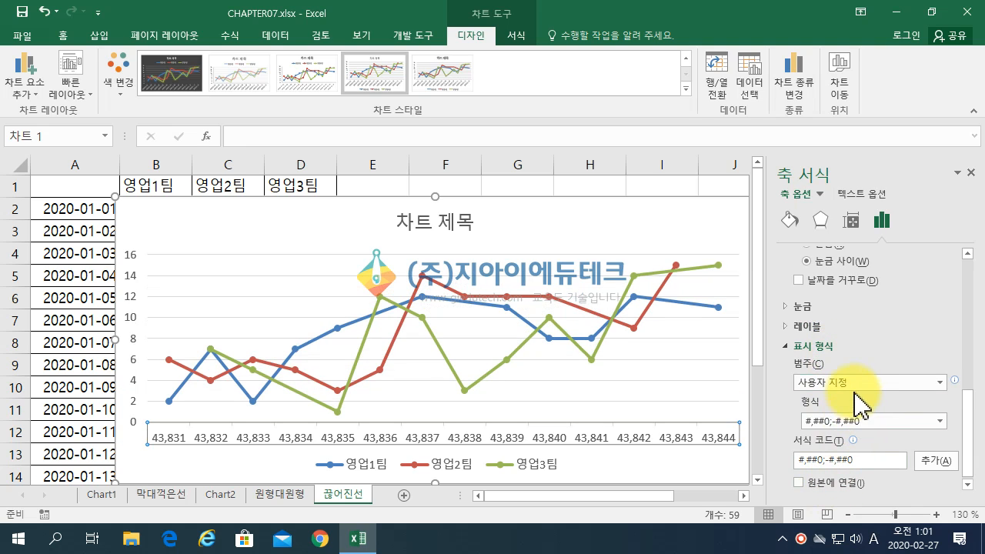
{"action": "left_click", "coordinate": [871, 421]}
{"action": "left_click", "coordinate": [872, 423]}
{"action": "left_click_drag", "start_coordinate": [893, 460], "coordinate": [797, 485]}
{"action": "left_click", "coordinate": [918, 422]}
{"action": "left_click", "coordinate": [918, 421]}
{"action": "left_click_drag", "start_coordinate": [889, 462], "coordinate": [746, 471]}
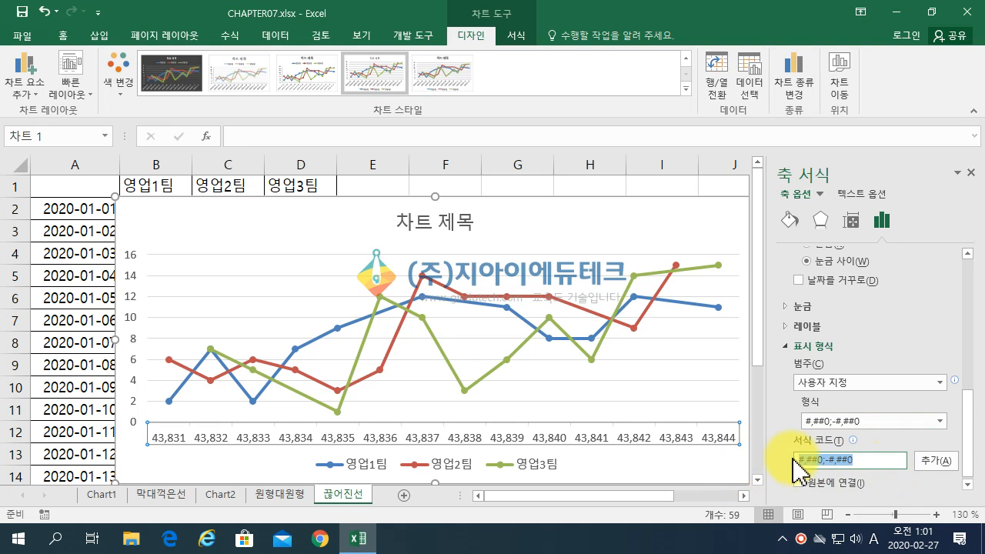
{"action": "type", "text": "m-d"}
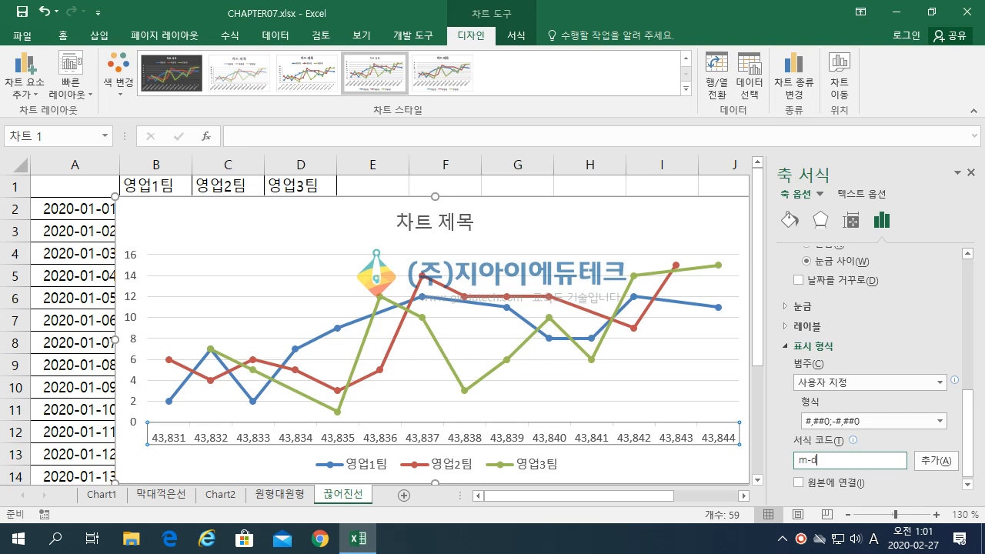
{"action": "left_click", "coordinate": [936, 461]}
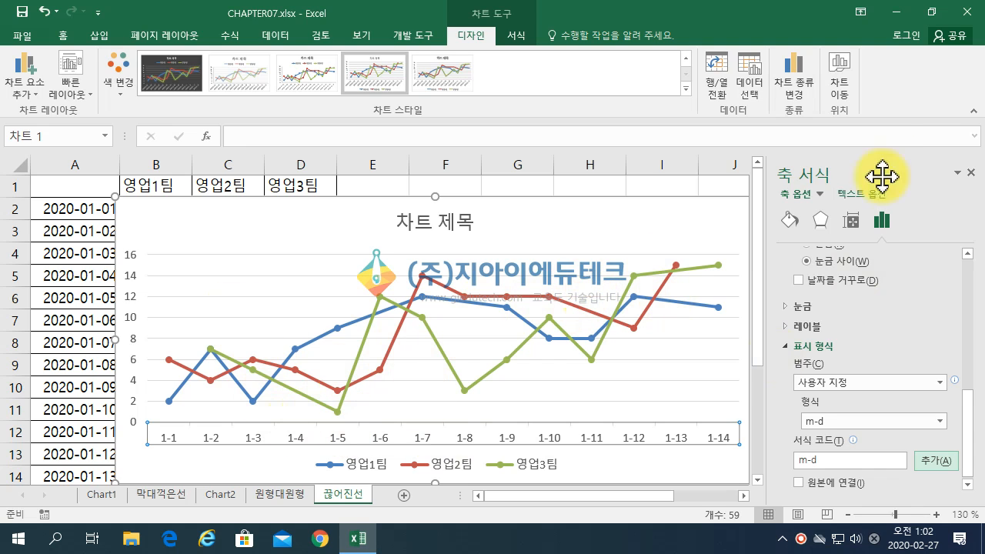
Close the axis format settings and delete the line chart from the sheet.
{"action": "left_click", "coordinate": [970, 173]}
{"action": "left_click", "coordinate": [639, 224]}
{"action": "key", "text": "Delete"}
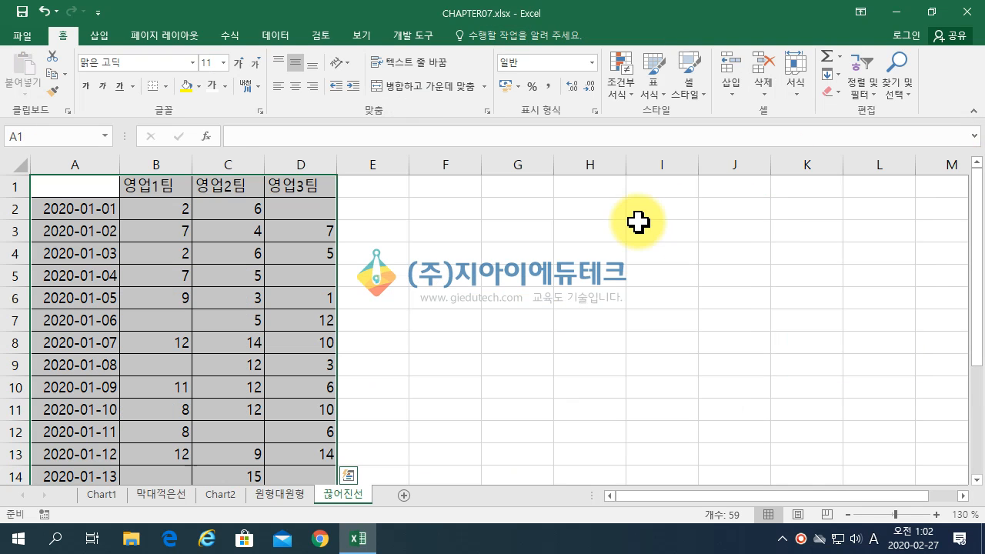
Clear the NA() formulas from cells D2, D5, B7, B9 and C12.
{"action": "left_click", "coordinate": [309, 213]}
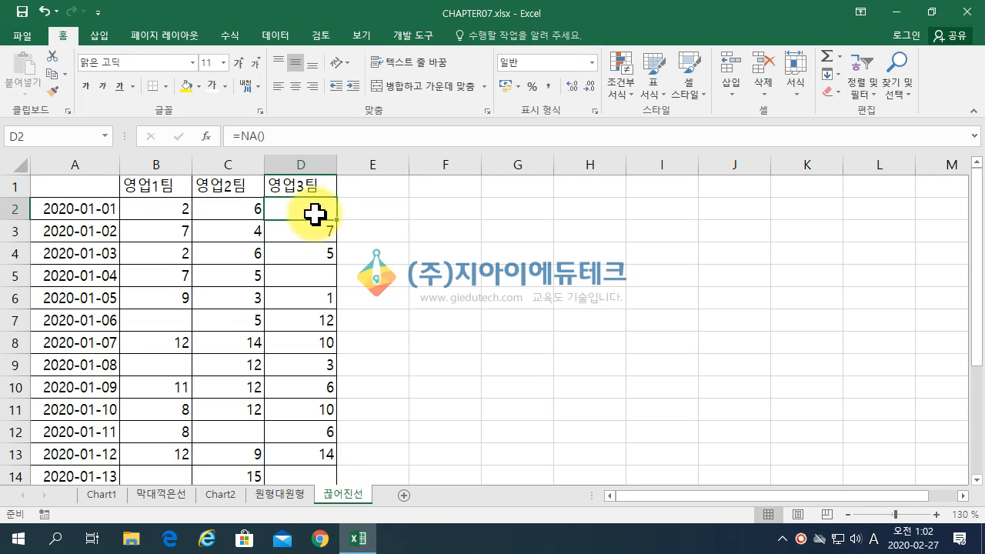
{"action": "key", "text": "Delete"}
{"action": "left_click", "coordinate": [308, 279]}
{"action": "key", "text": "Delete"}
{"action": "left_click", "coordinate": [146, 322]}
{"action": "key", "text": "Delete"}
{"action": "left_click", "coordinate": [170, 367]}
{"action": "key", "text": "Delete"}
{"action": "left_click", "coordinate": [231, 436]}
{"action": "key", "text": "Delete"}
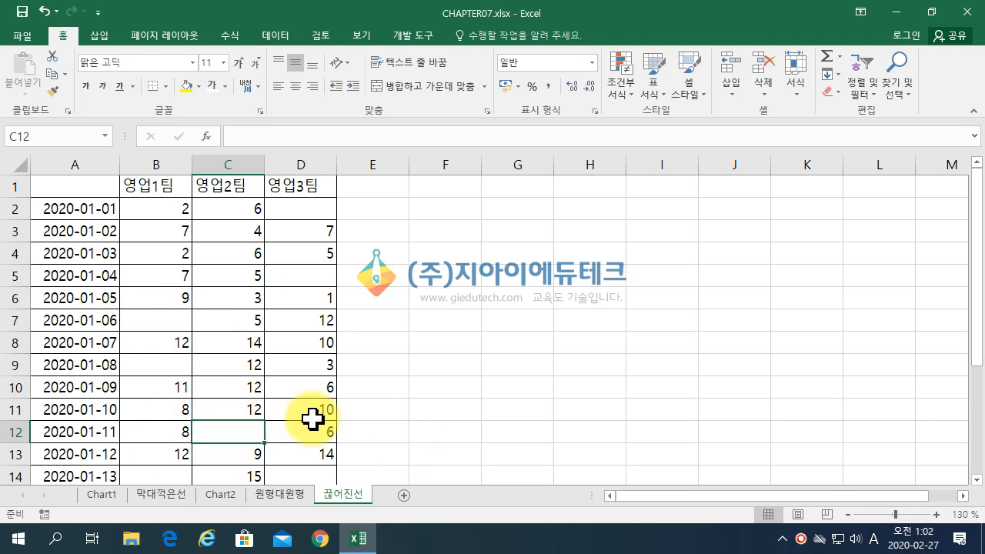
Clear the NA() formulas from cells B14, D14 and C15, and check that B14 and C12 are empty.
{"action": "scroll", "coordinate": [315, 418], "scroll_direction": "down", "scroll_amount": 2}
{"action": "left_click", "coordinate": [157, 343]}
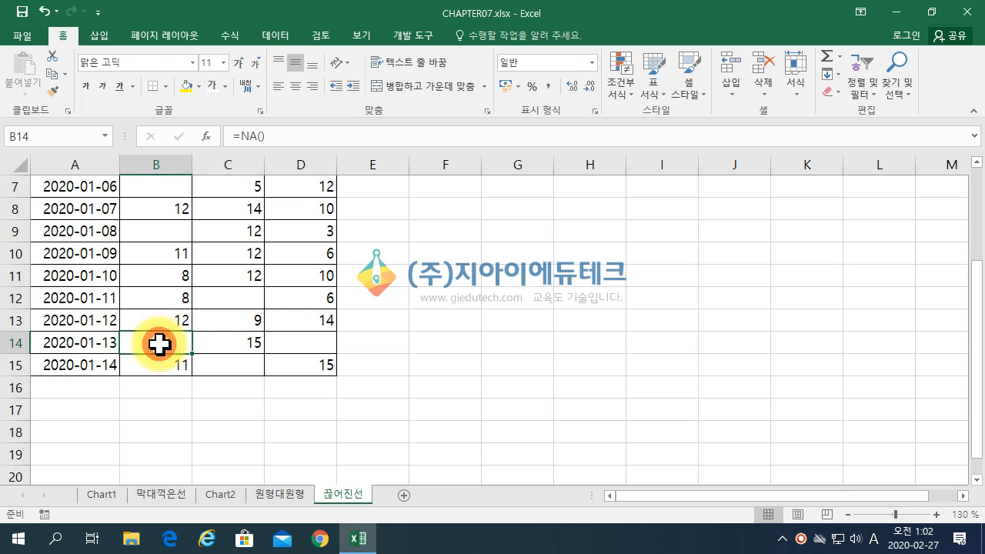
{"action": "key", "text": "Delete"}
{"action": "left_click", "coordinate": [288, 346]}
{"action": "key", "text": "Delete"}
{"action": "left_click", "coordinate": [246, 368]}
{"action": "key", "text": "Delete"}
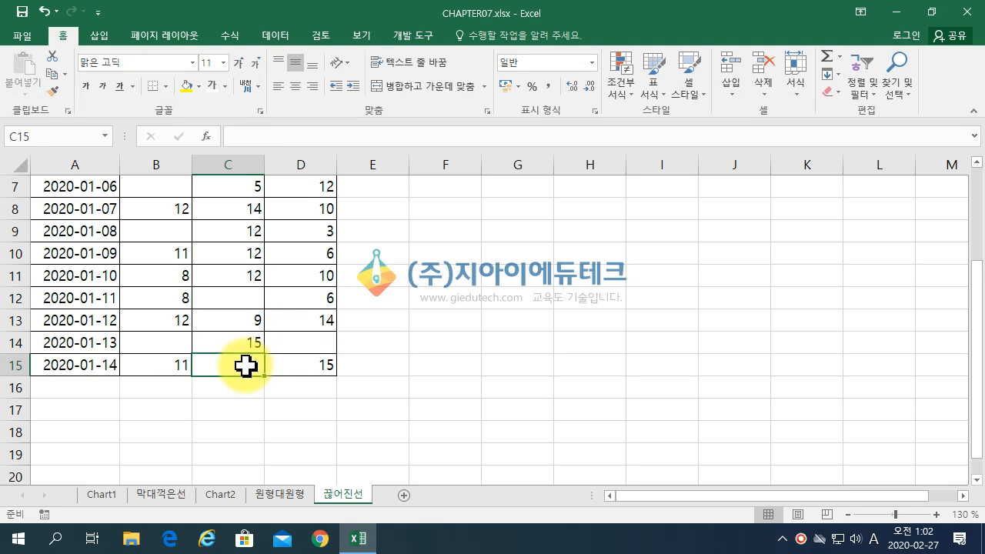
{"action": "left_click", "coordinate": [151, 339]}
{"action": "left_click", "coordinate": [217, 301]}
{"action": "scroll", "coordinate": [217, 301], "scroll_direction": "up", "scroll_amount": 2}
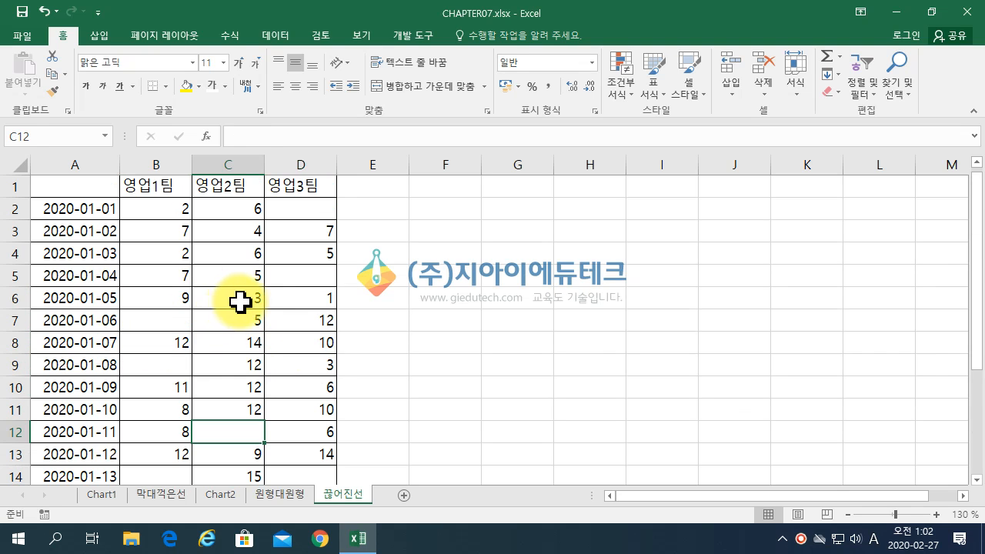
Insert a 2-D line chart with markers from the table A1:D15 with its blank cells left empty.
{"action": "left_click", "coordinate": [60, 188]}
{"action": "key", "text": "ctrl+shift+End"}
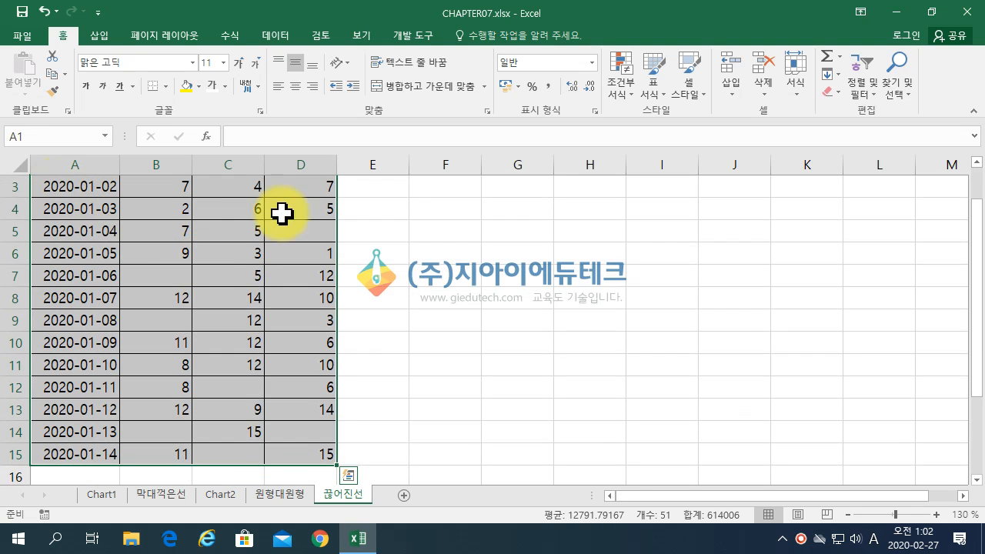
{"action": "left_click", "coordinate": [99, 38]}
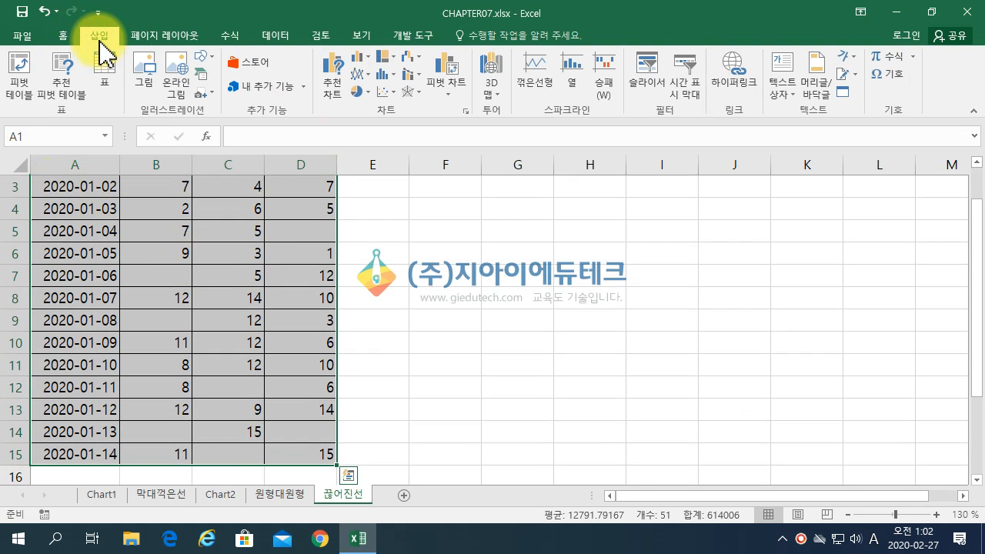
{"action": "left_click", "coordinate": [366, 75]}
{"action": "left_click", "coordinate": [497, 134]}
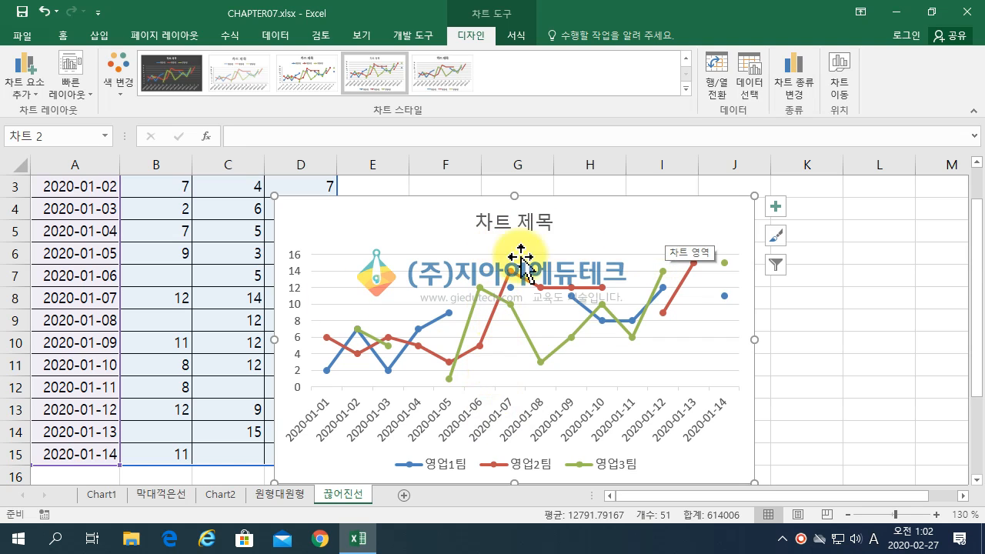
Move the line chart clear of the data table so that columns A to D are uncovered.
{"action": "left_click", "coordinate": [658, 223]}
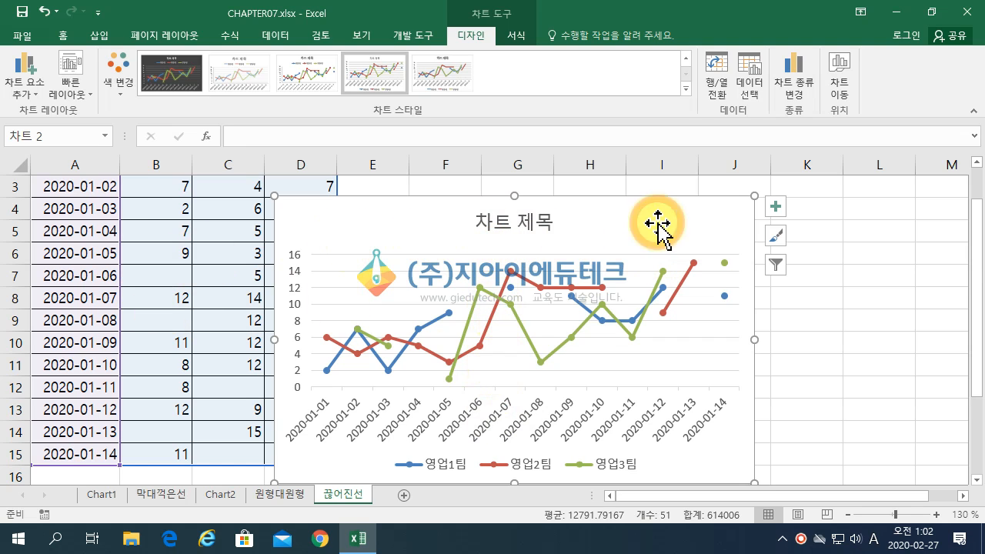
{"action": "left_click", "coordinate": [231, 223]}
{"action": "left_click_drag", "start_coordinate": [374, 218], "coordinate": [590, 209]}
{"action": "scroll", "coordinate": [432, 256], "scroll_direction": "up", "scroll_amount": 1}
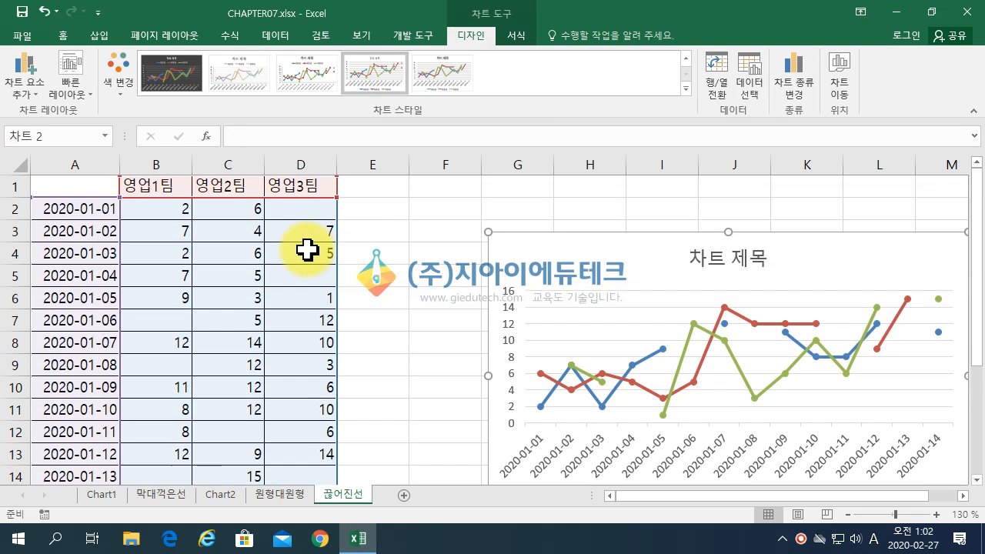
Enter 0 in the blank cells D2 and D5 to plot those days as zero.
{"action": "left_click", "coordinate": [298, 213]}
{"action": "type", "text": "0"}
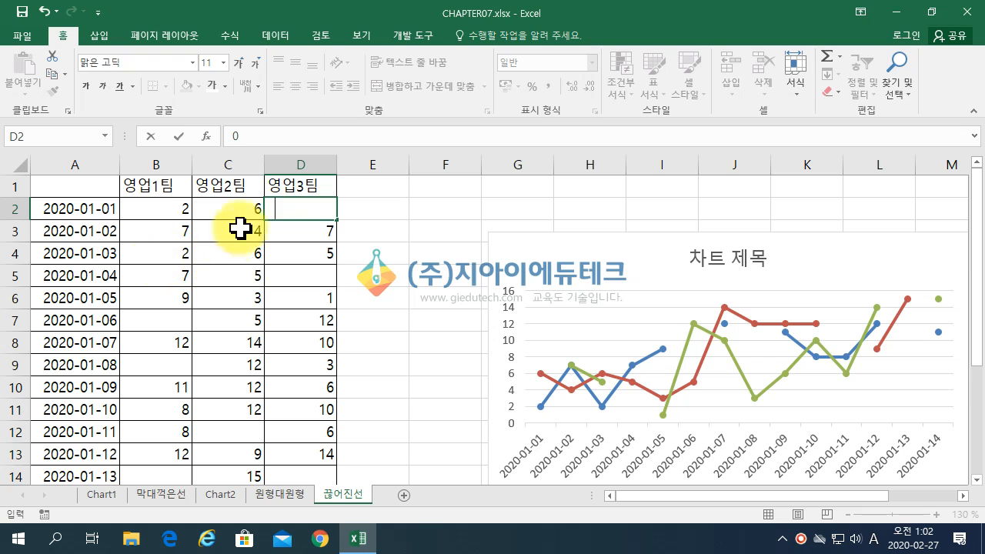
{"action": "key", "text": "Return"}
{"action": "left_click", "coordinate": [299, 277]}
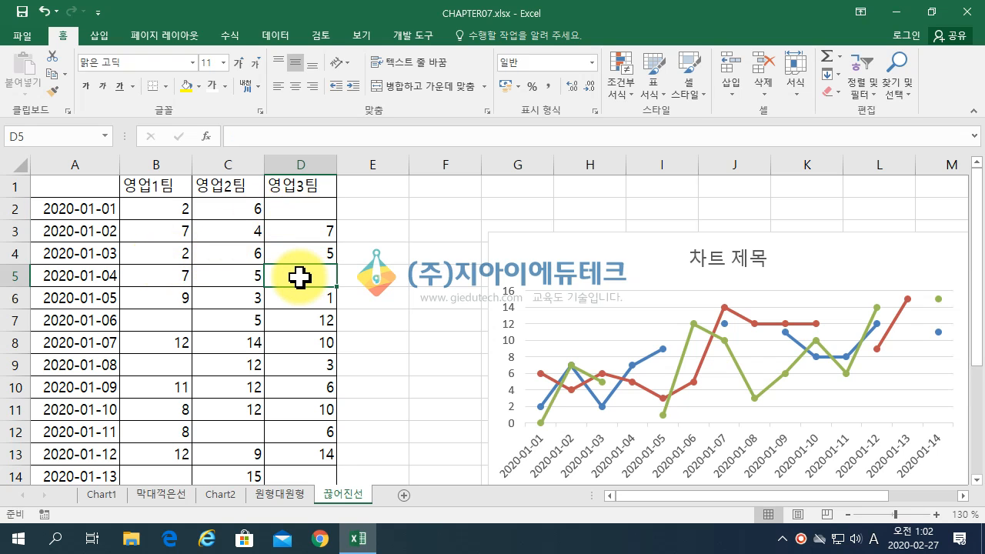
{"action": "type", "text": "0"}
{"action": "key", "text": "Return"}
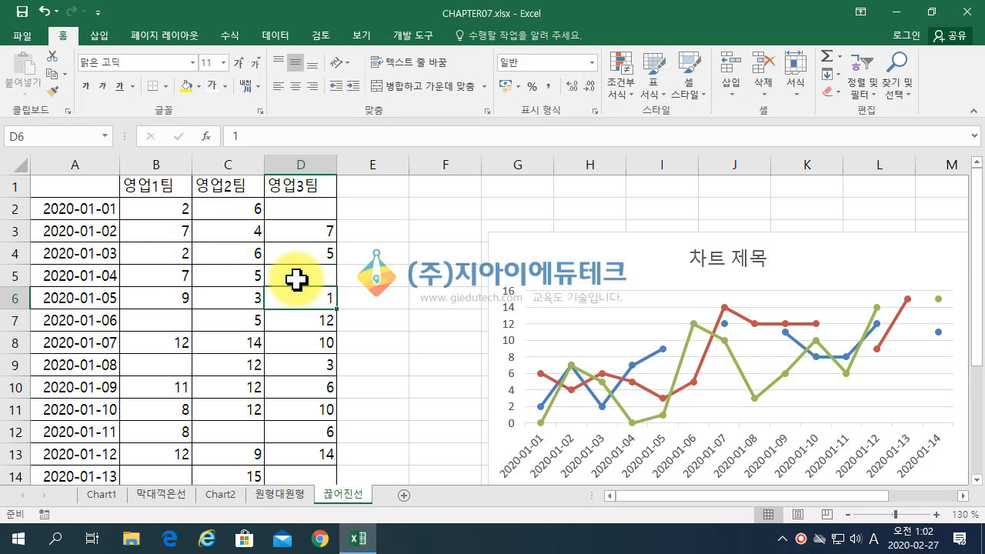
Clear the zeros from cells D2 and D5.
{"action": "left_click", "coordinate": [305, 209]}
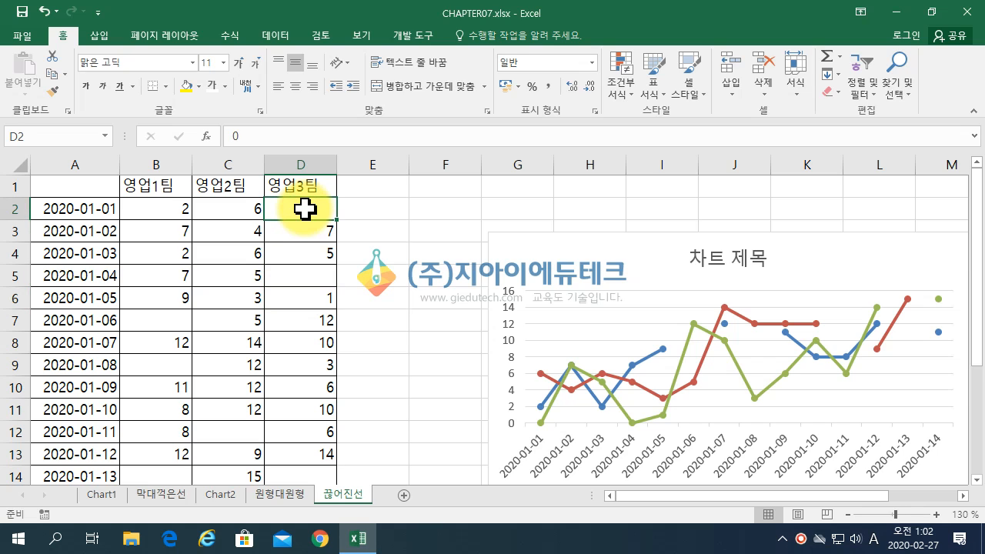
{"action": "left_click", "coordinate": [300, 271], "text": "ctrl"}
{"action": "key", "text": "Delete"}
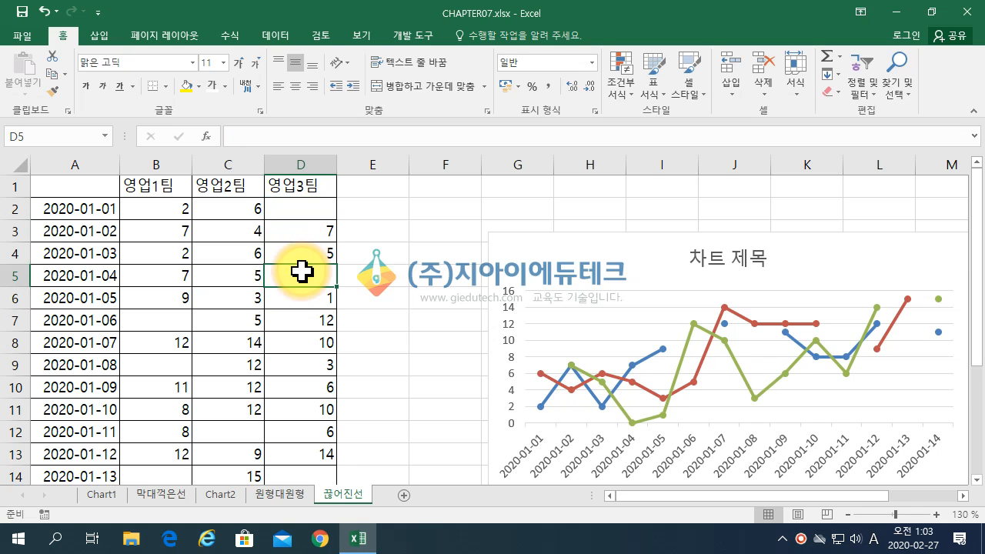
Select only the blank cells within B2:D15 using Go To Special.
{"action": "left_click_drag", "start_coordinate": [143, 209], "coordinate": [289, 431]}
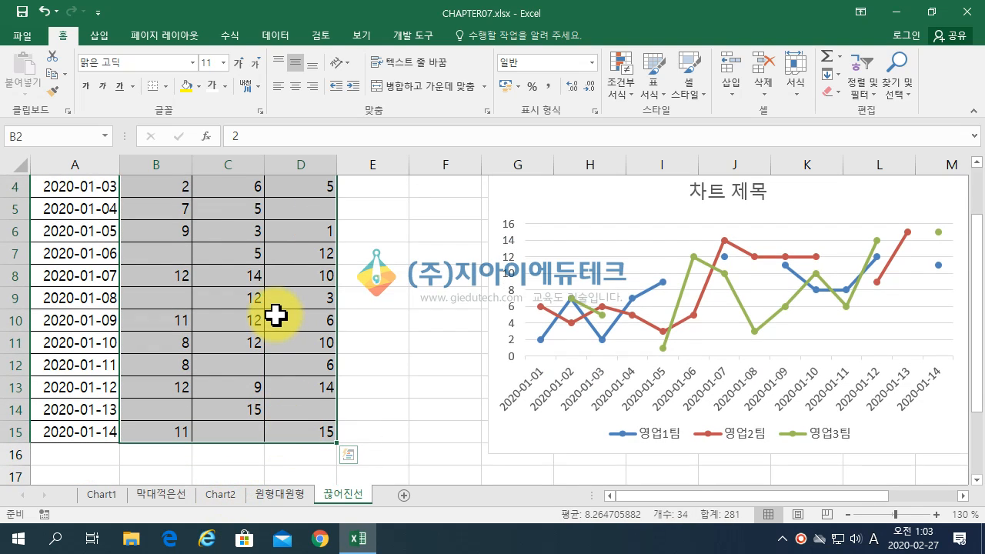
{"action": "left_click", "coordinate": [892, 115]}
{"action": "left_click", "coordinate": [888, 162]}
{"action": "left_click", "coordinate": [425, 222]}
{"action": "left_click", "coordinate": [606, 326]}
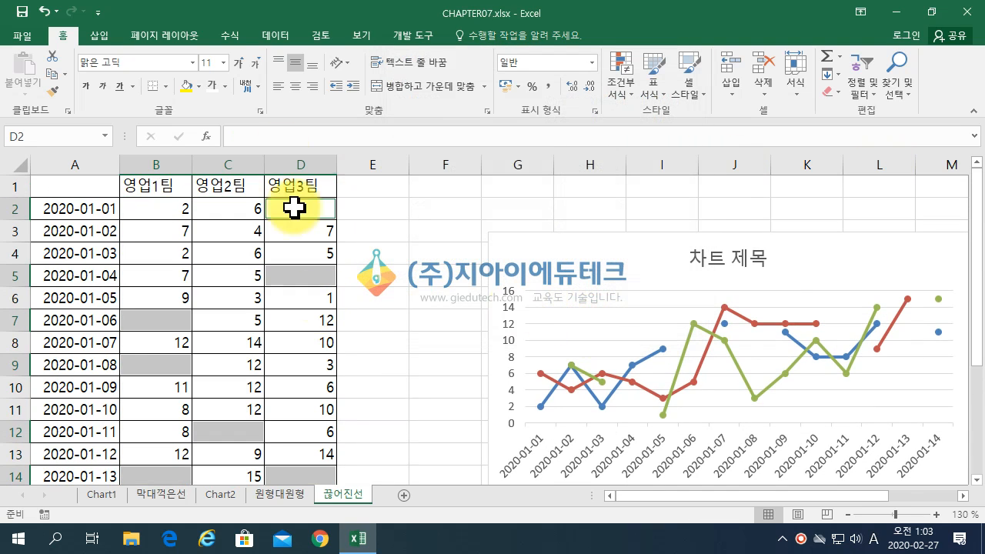
Set the selected blank cells' font colour to black and fill them all with 0.
{"action": "left_click", "coordinate": [226, 90]}
{"action": "left_click", "coordinate": [230, 107]}
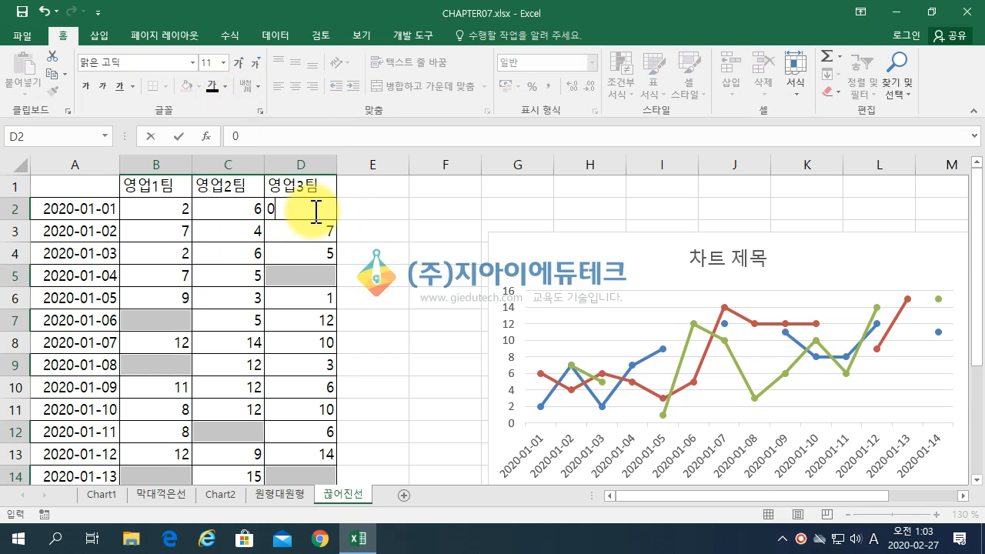
{"action": "key", "text": "ctrl+Return"}
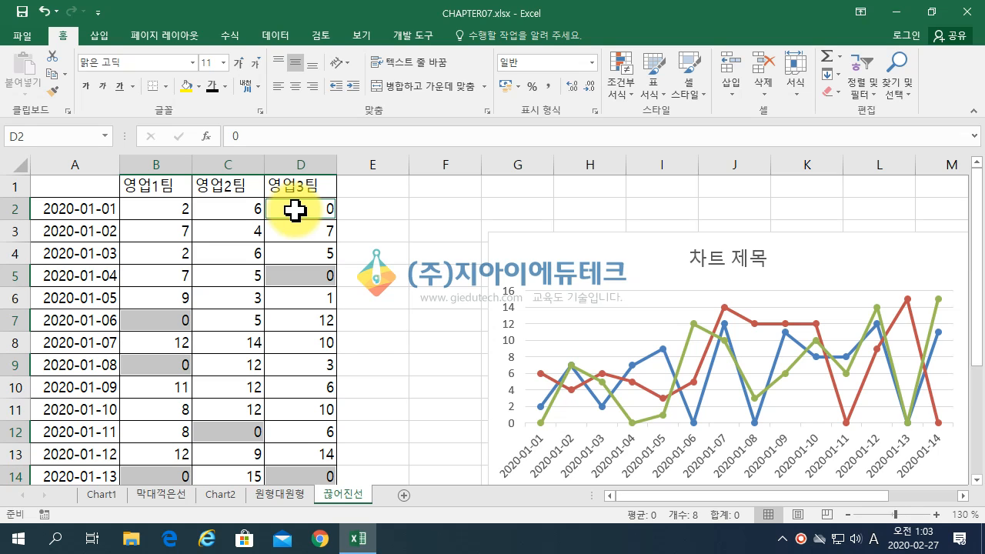
Replace the zeros in all the selected cells with the formula =NA().
{"action": "type", "text": "="}
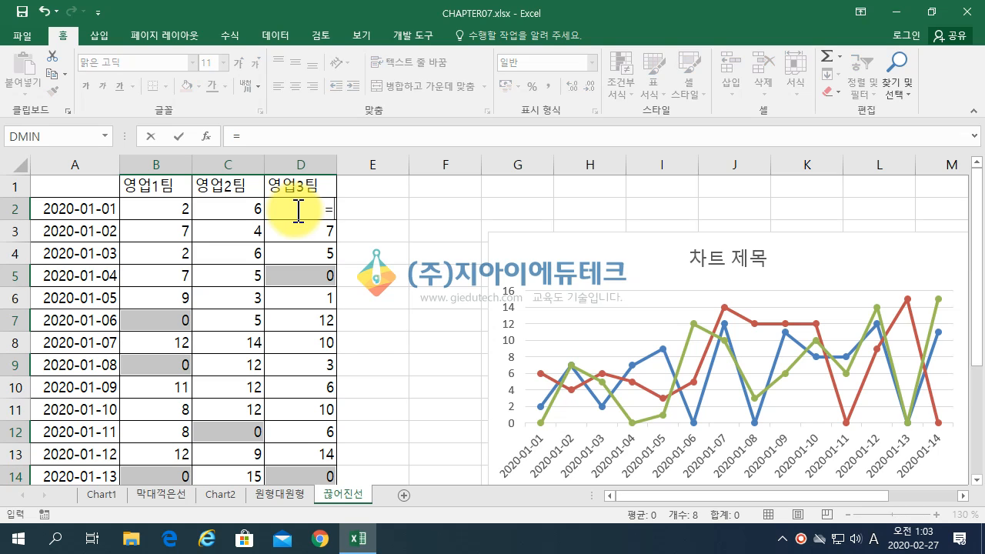
{"action": "type", "text": "na()"}
{"action": "key", "text": "ctrl+Return"}
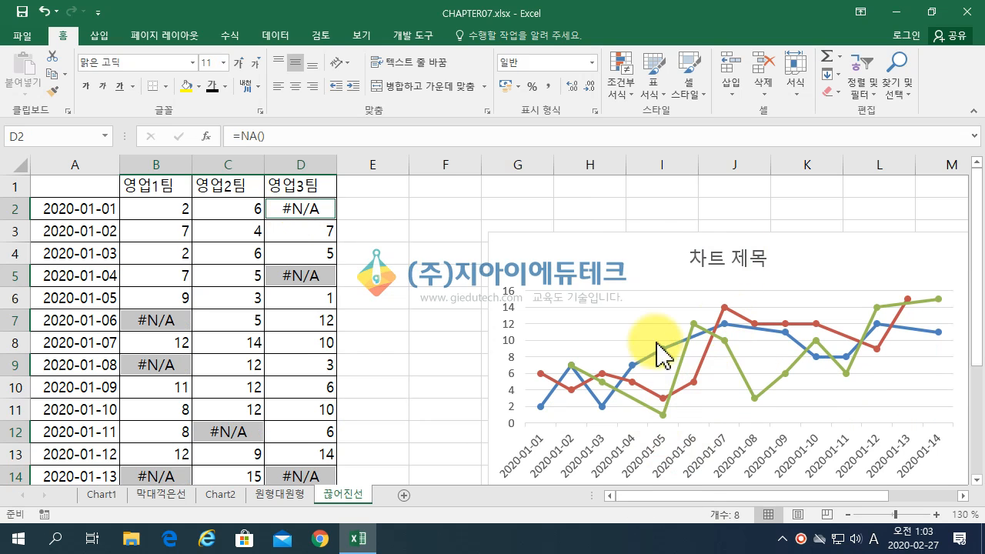